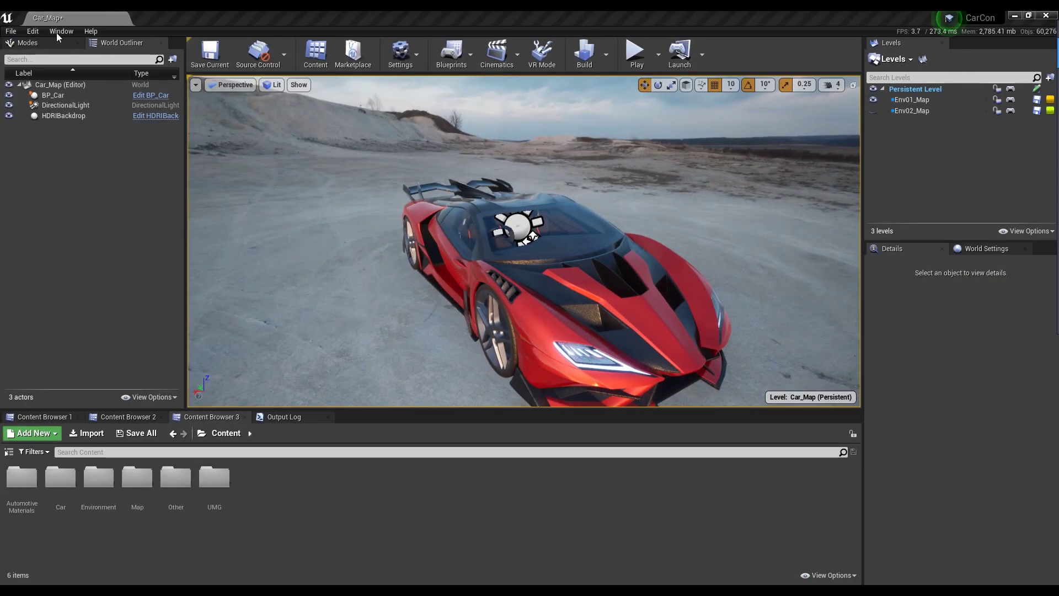
Open Project Settings at the Engine Input section
click(33, 31)
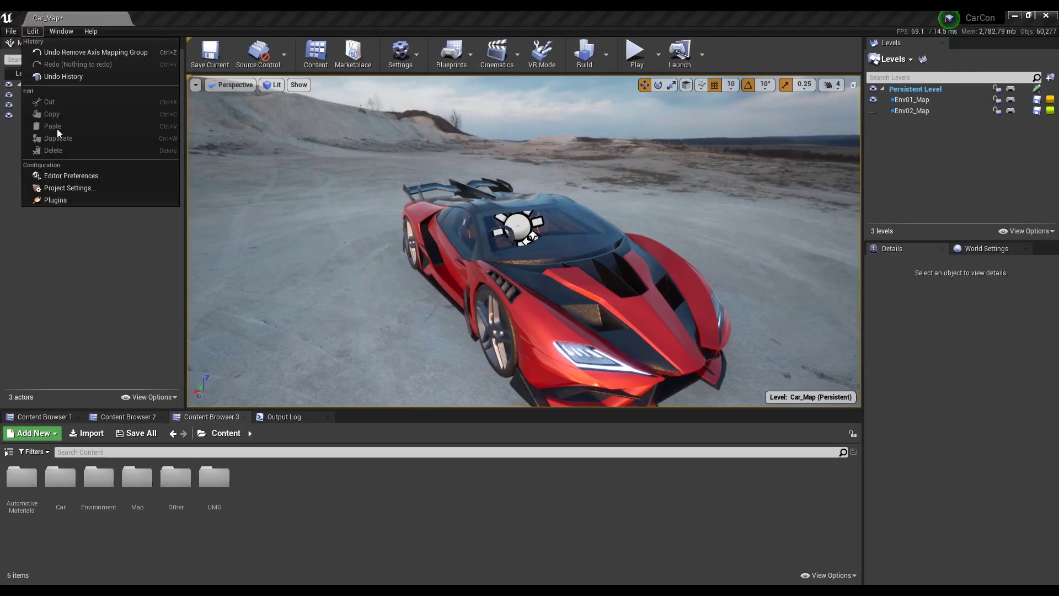
click(55, 187)
scroll(56, 402, down, 2)
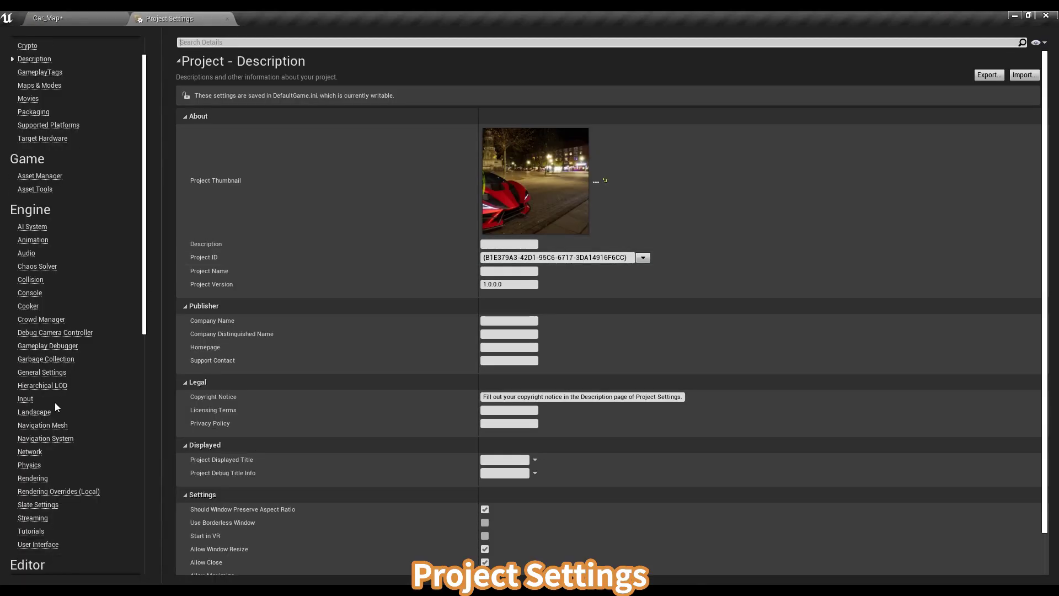
click(27, 400)
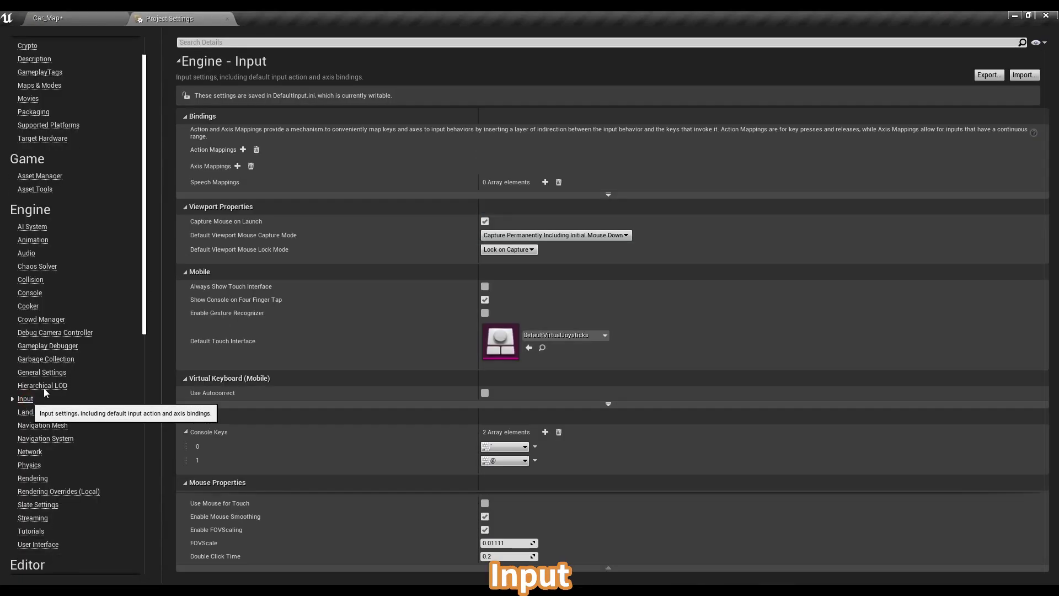
Add an axis mapping named Turn bound to Mouse X
click(238, 166)
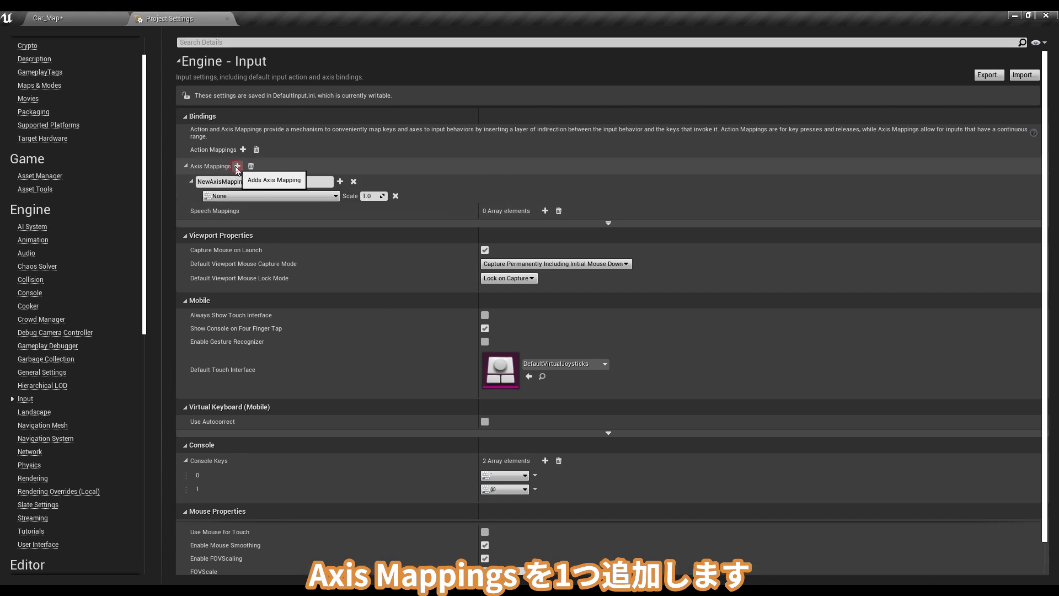
text(Turn)
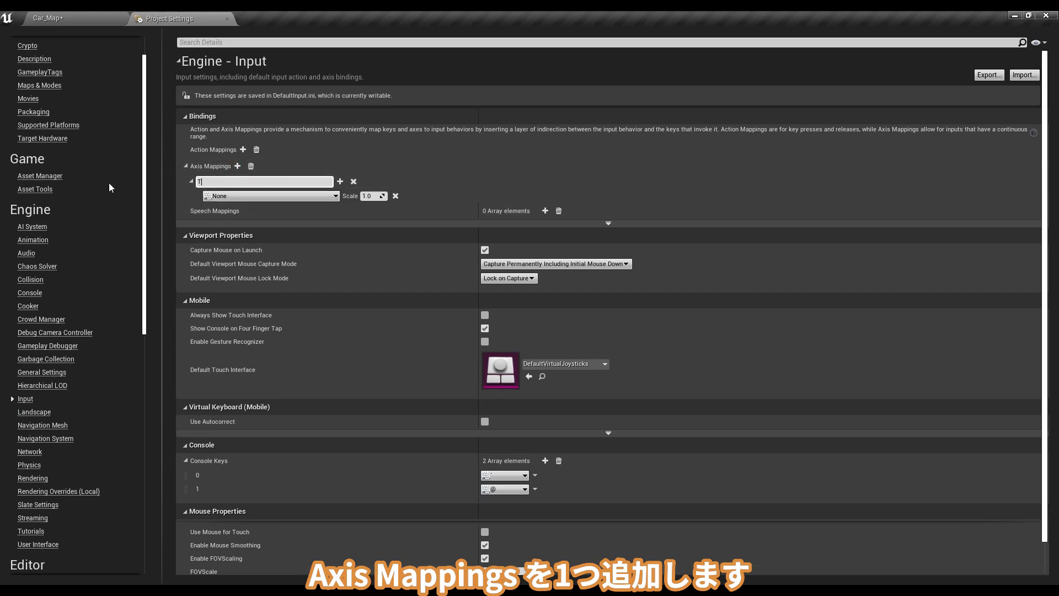
key(Return)
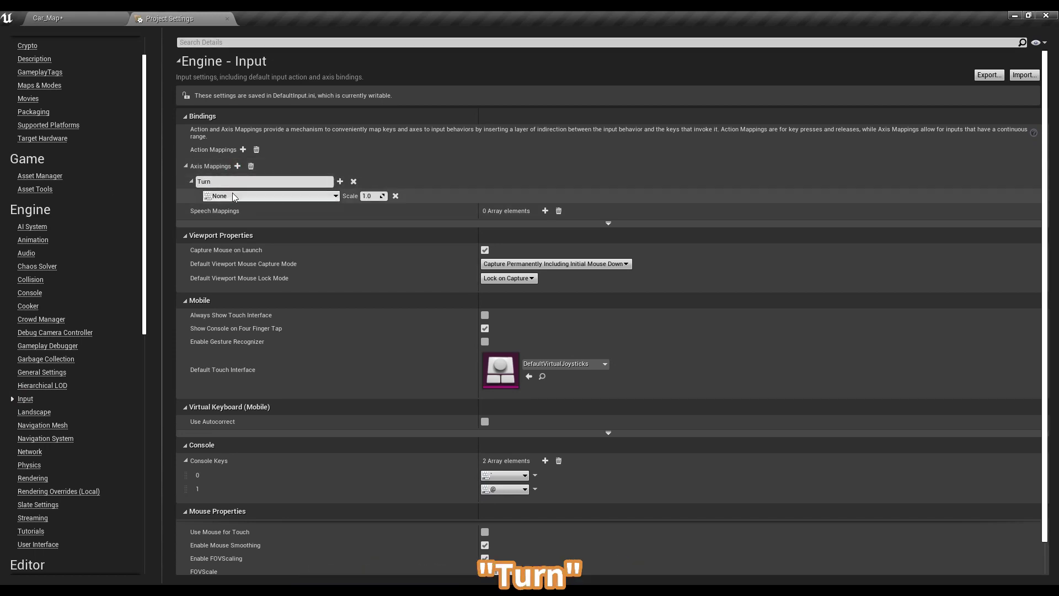
click(232, 197)
text(Mouse)
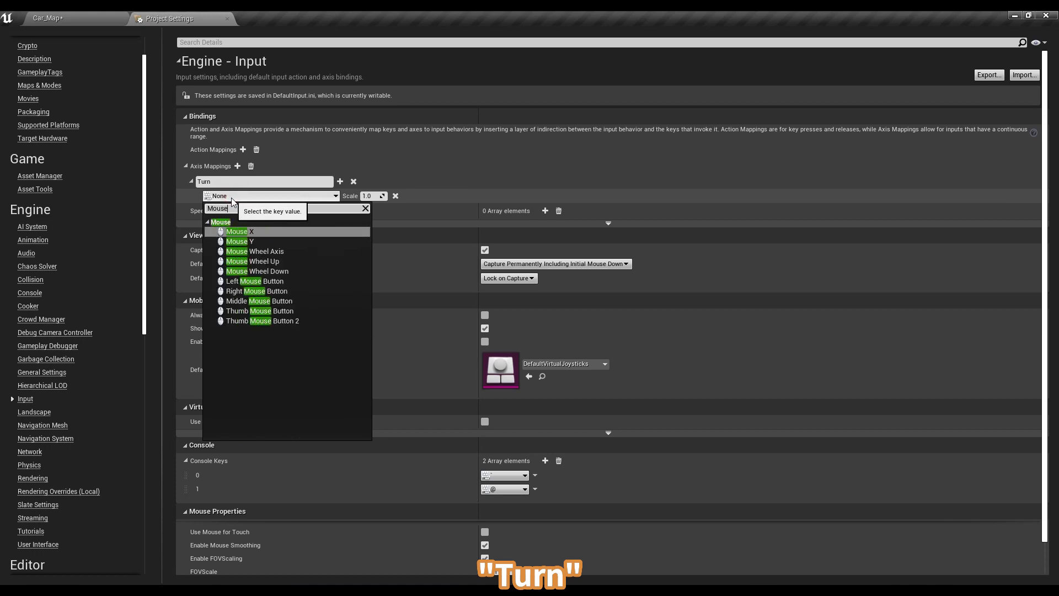
click(300, 231)
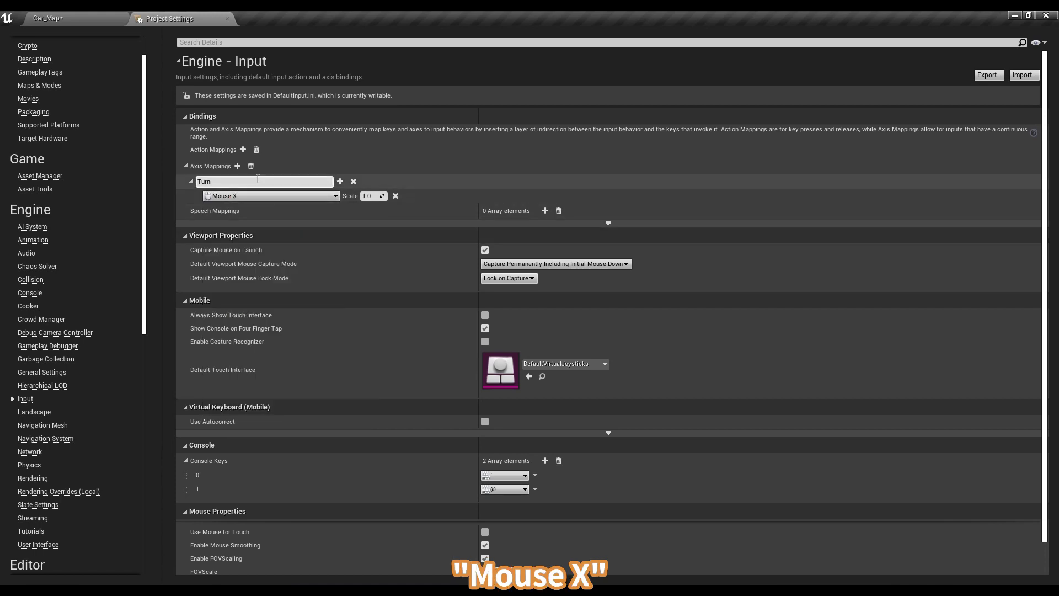
Add a LookUp axis mapping bound to Mouse Y and close Project Settings
click(237, 166)
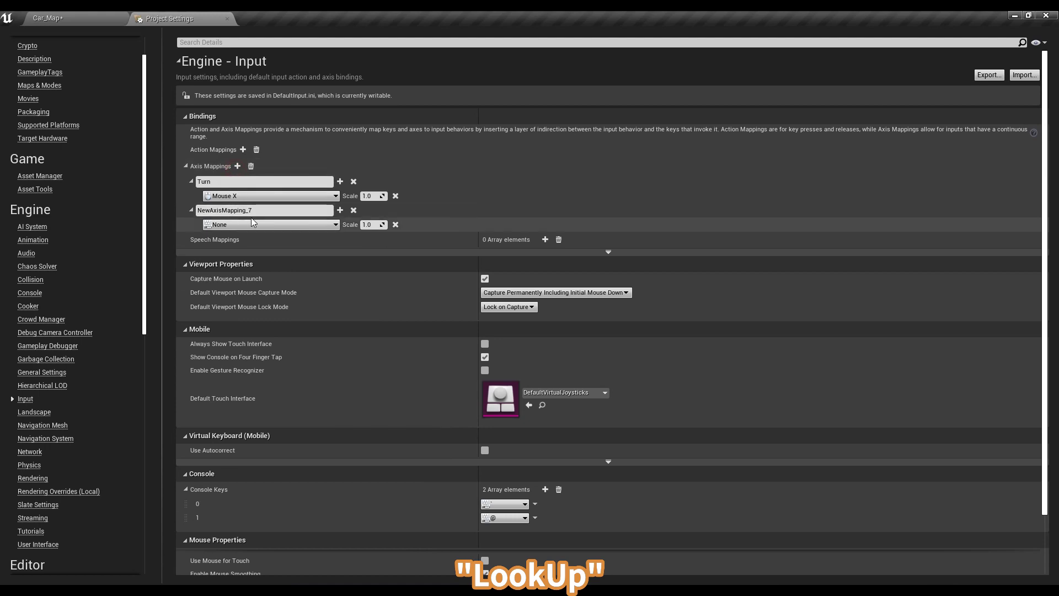
click(265, 209)
text(LookYUp)
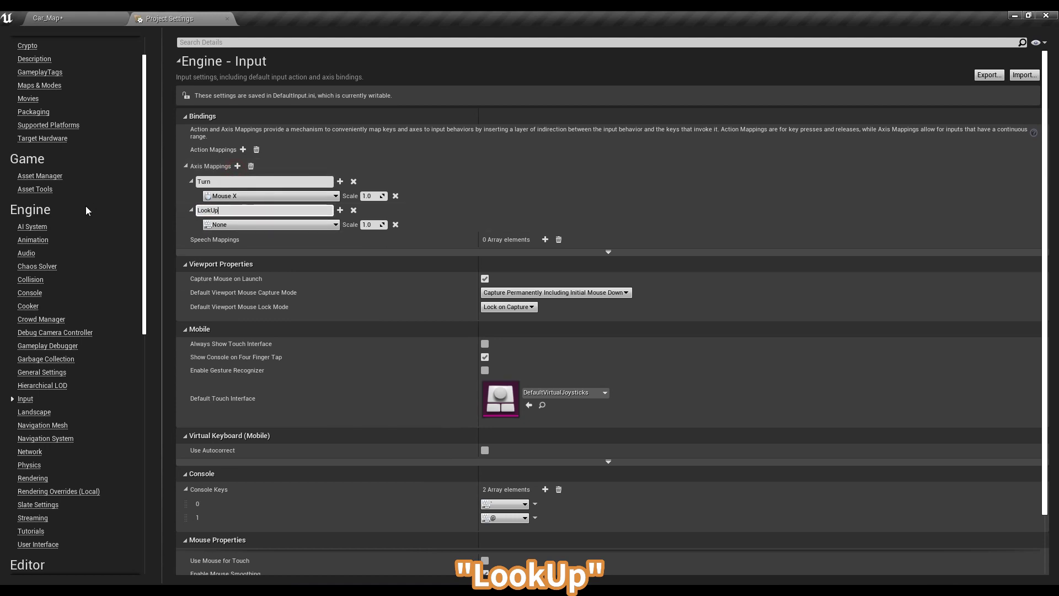
key(Return)
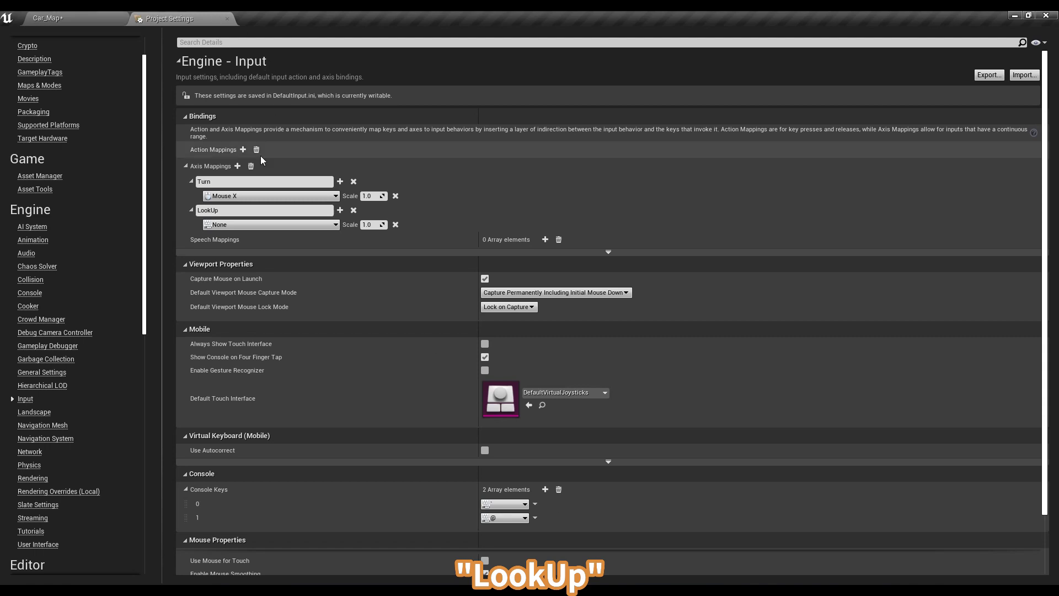
click(213, 224)
text(mouse)
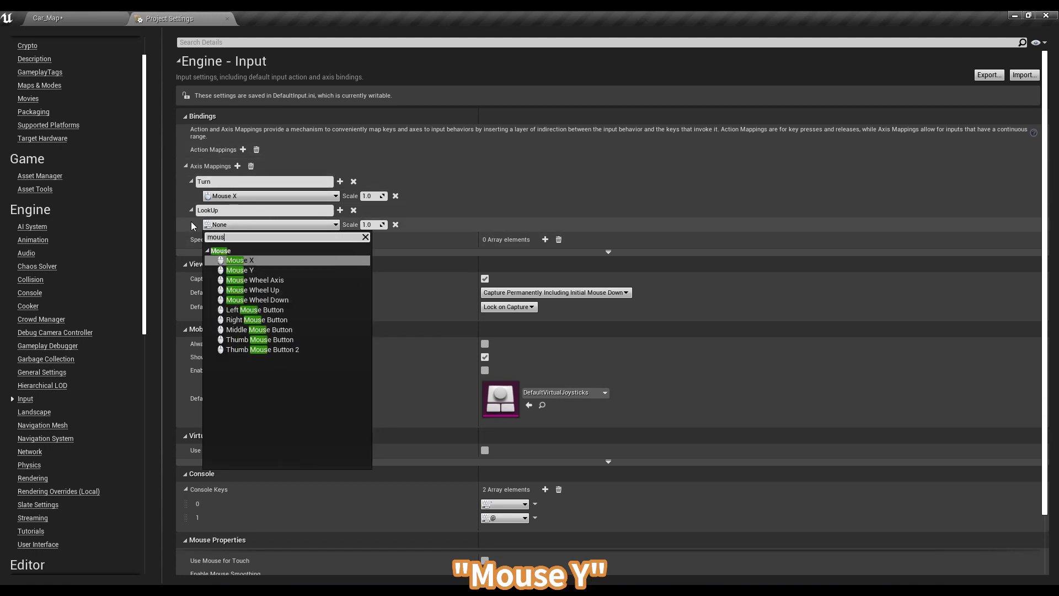
click(269, 271)
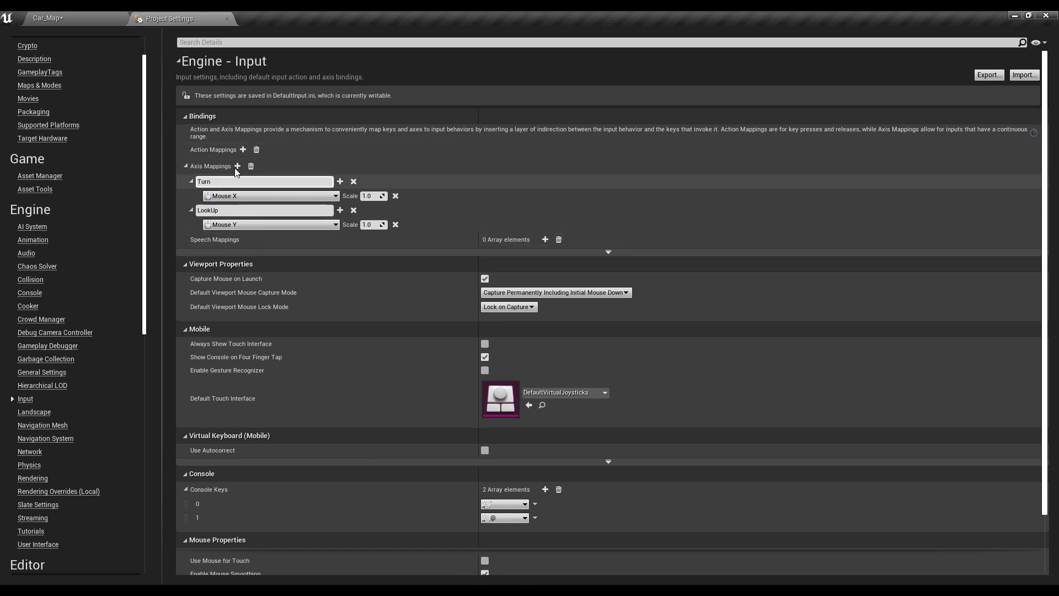
middle_click(205, 17)
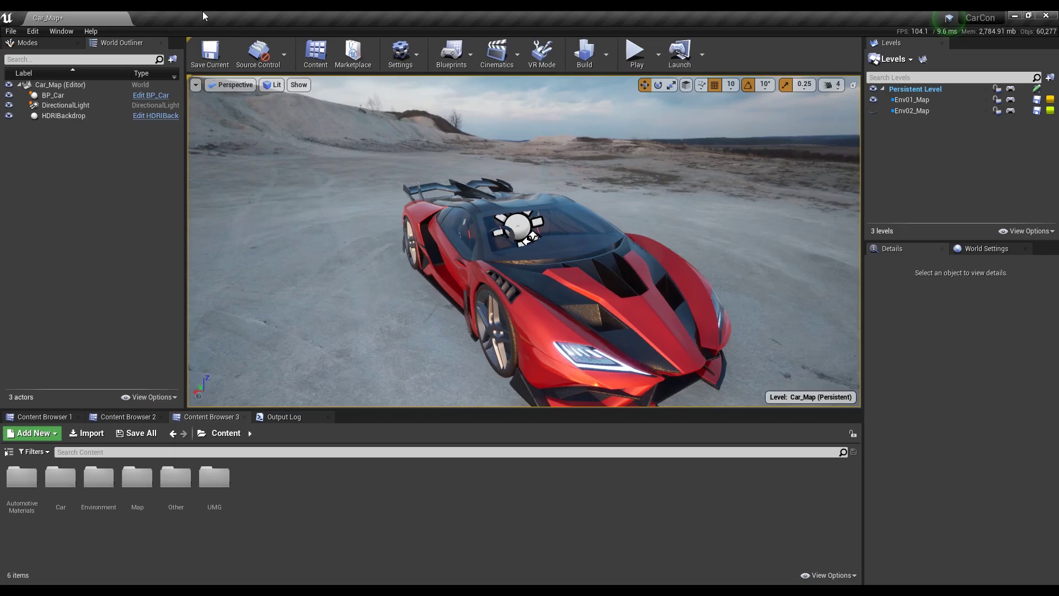
Create a new content folder named BP and enter it
click(373, 392)
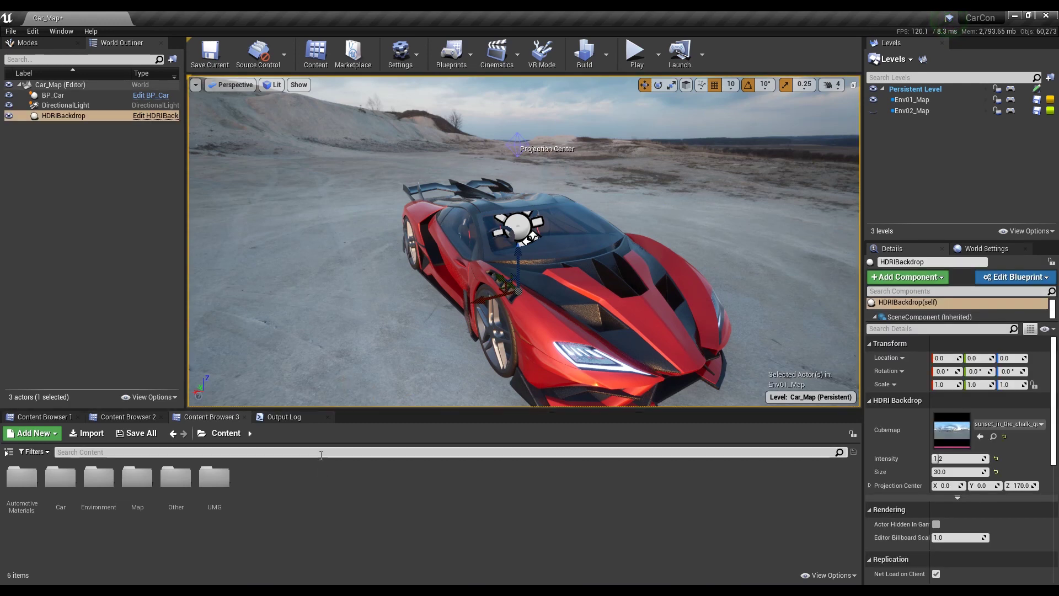
right_click(319, 479)
click(359, 122)
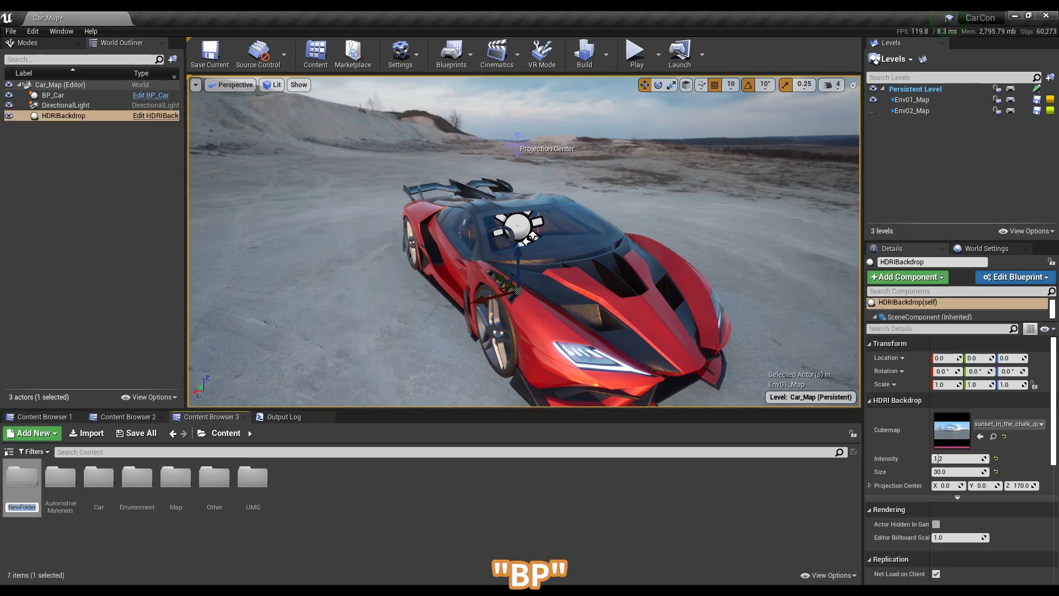
key(Return)
key(Return)
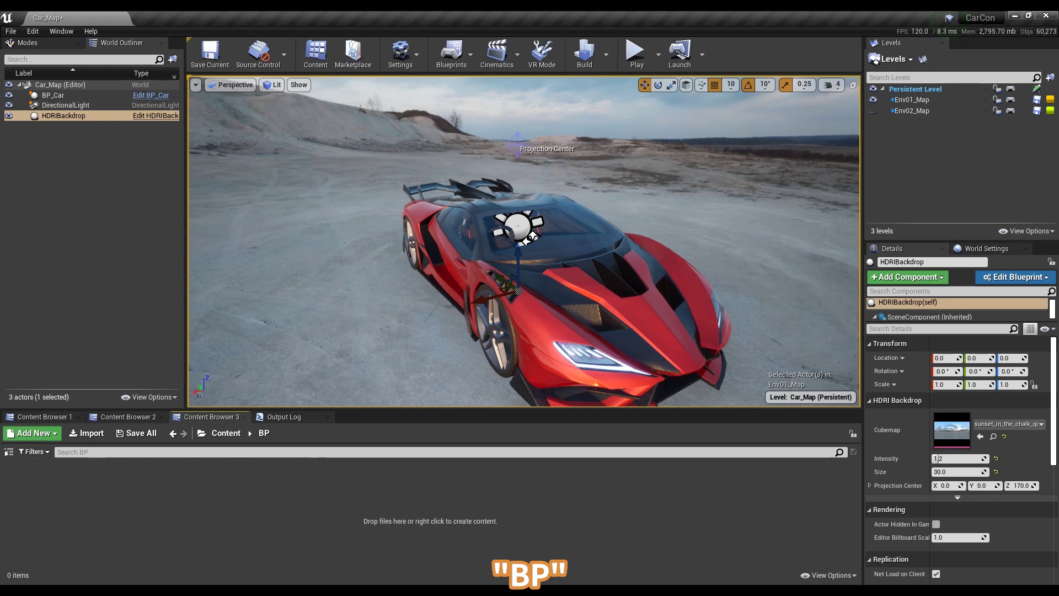
Create a Pawn-based Blueprint class named BP_Pawn inside BP
right_click(249, 523)
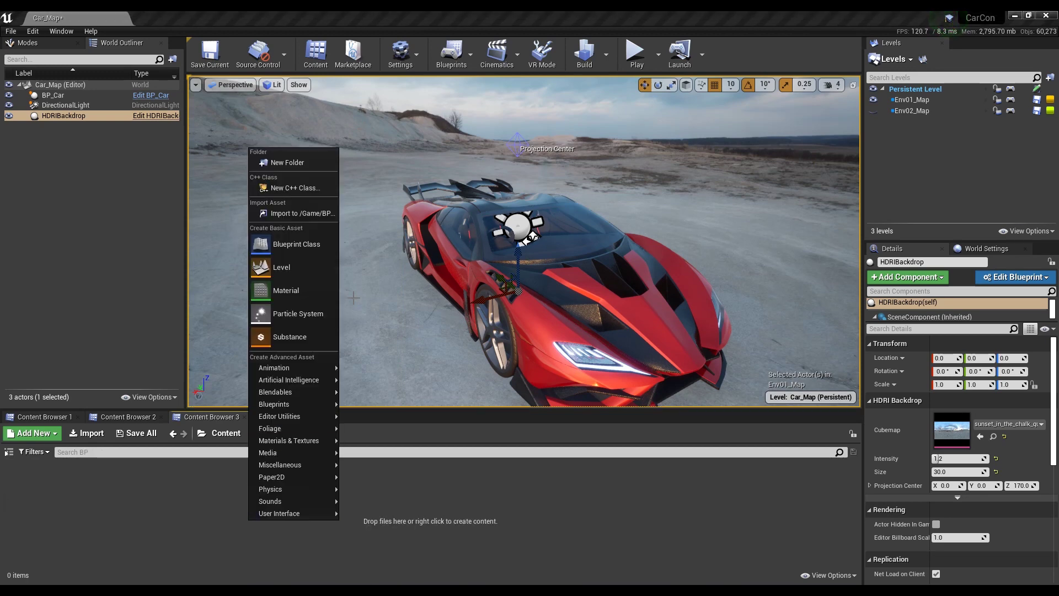
click(319, 246)
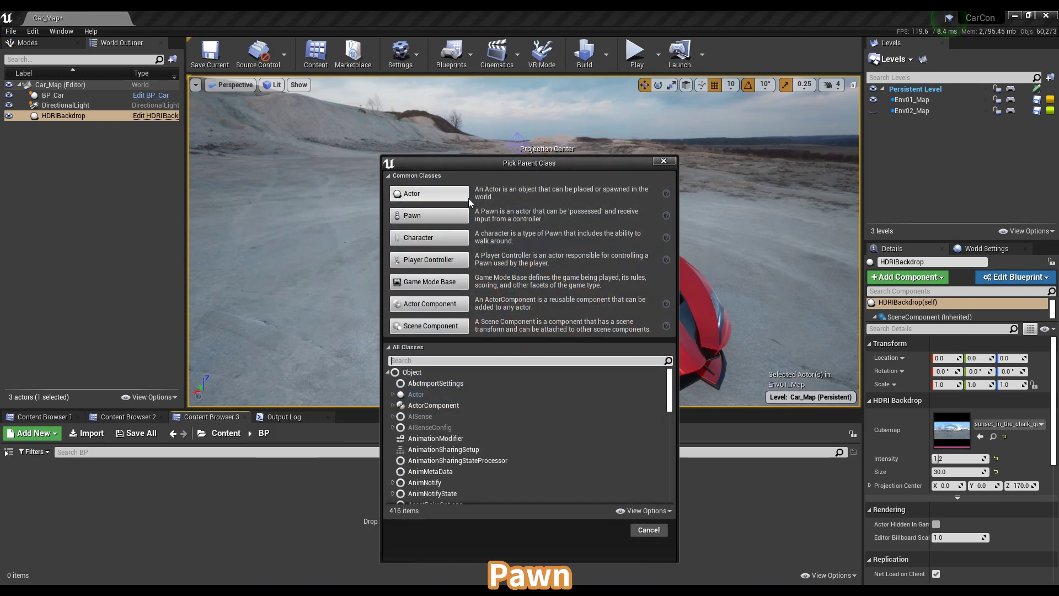
click(425, 215)
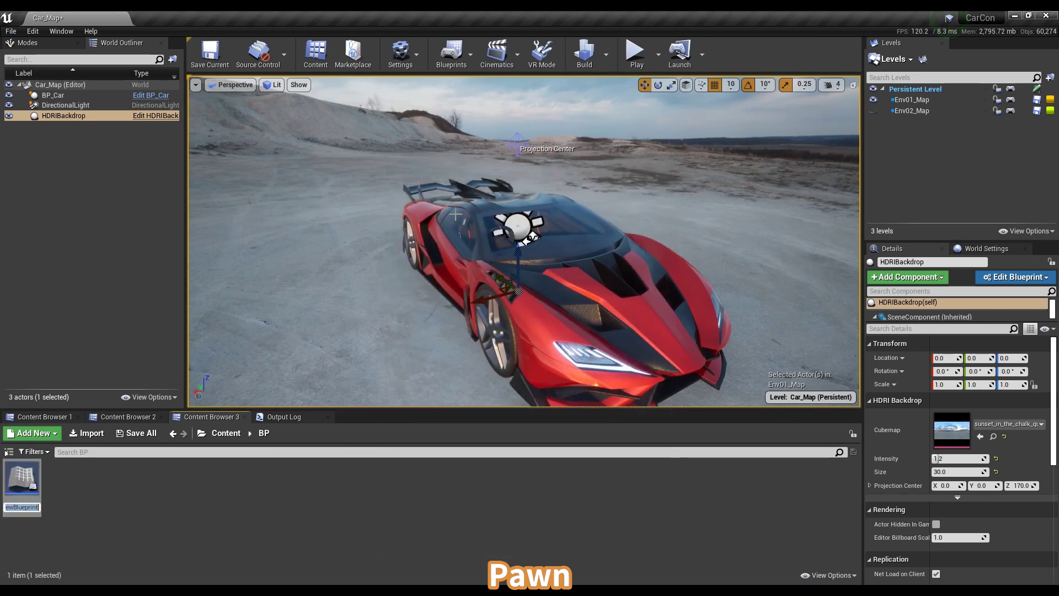
text(BP_Pawn)
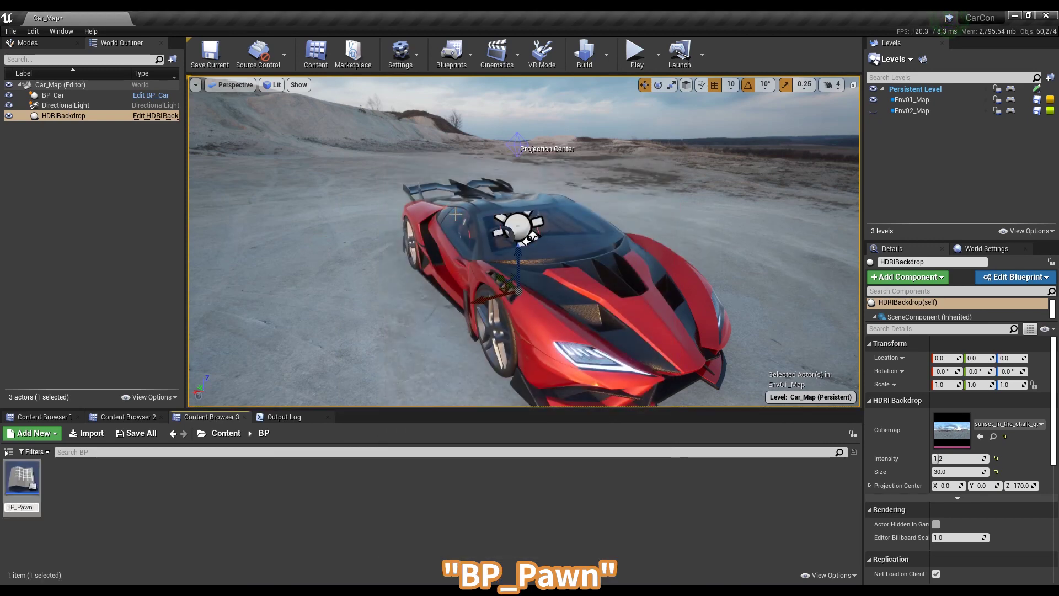
key(Return)
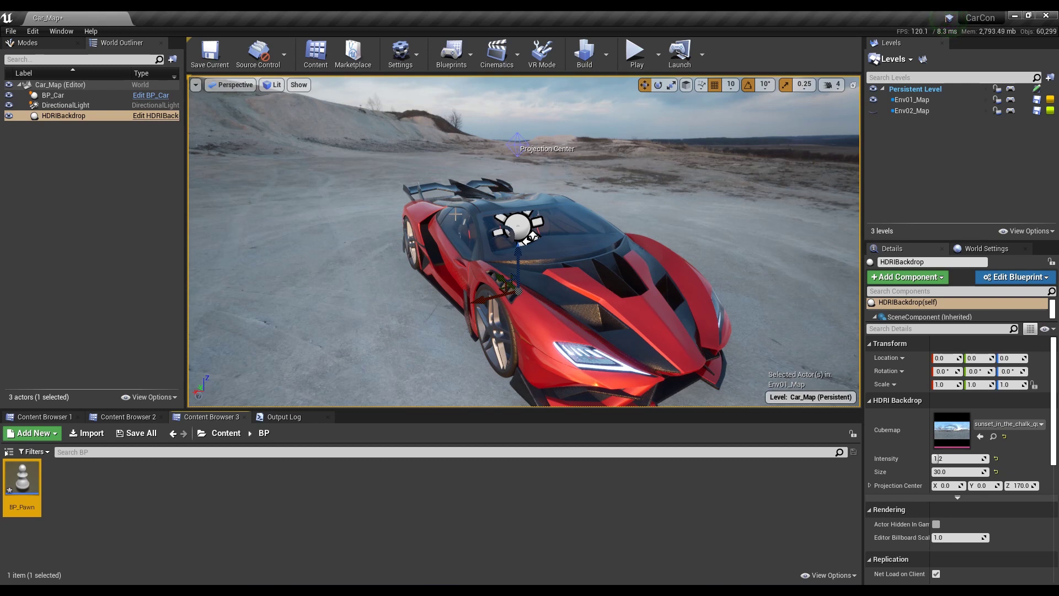
Create a Player Controller blueprint named BP_PC in the BP folder
right_click(263, 496)
click(341, 221)
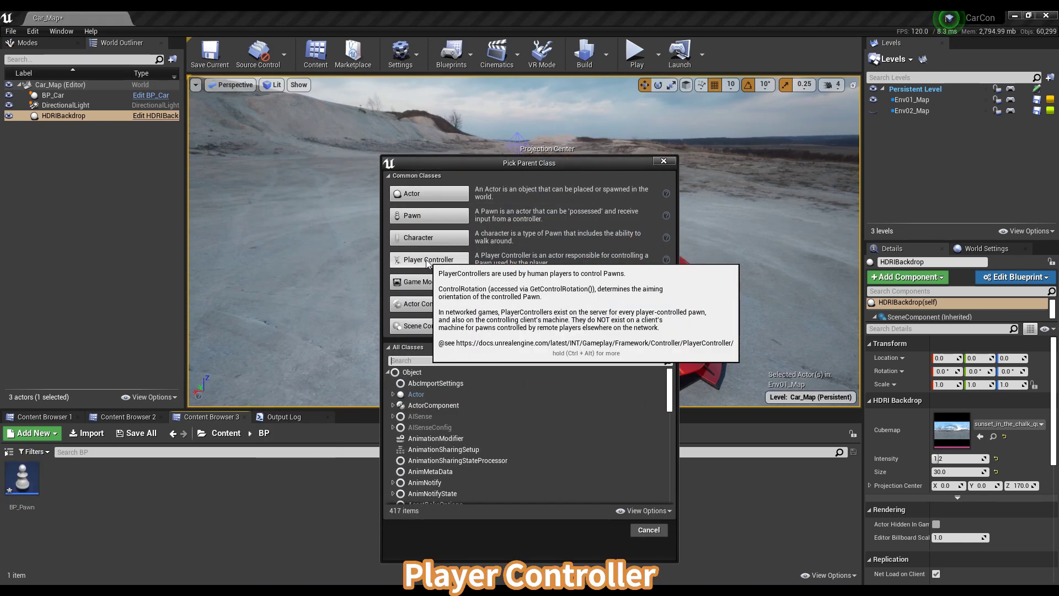
click(428, 260)
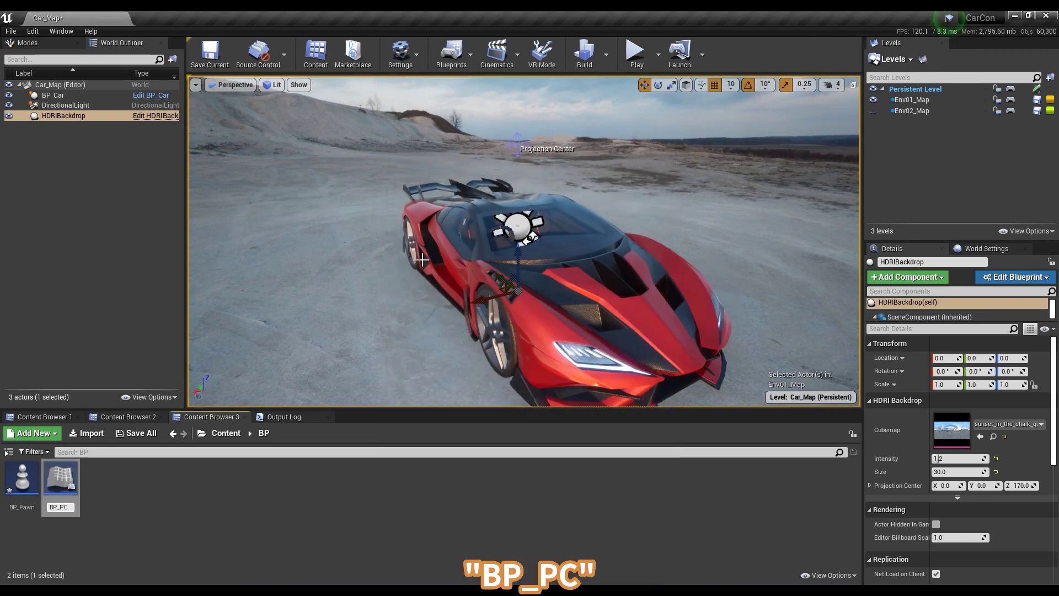
key(Return)
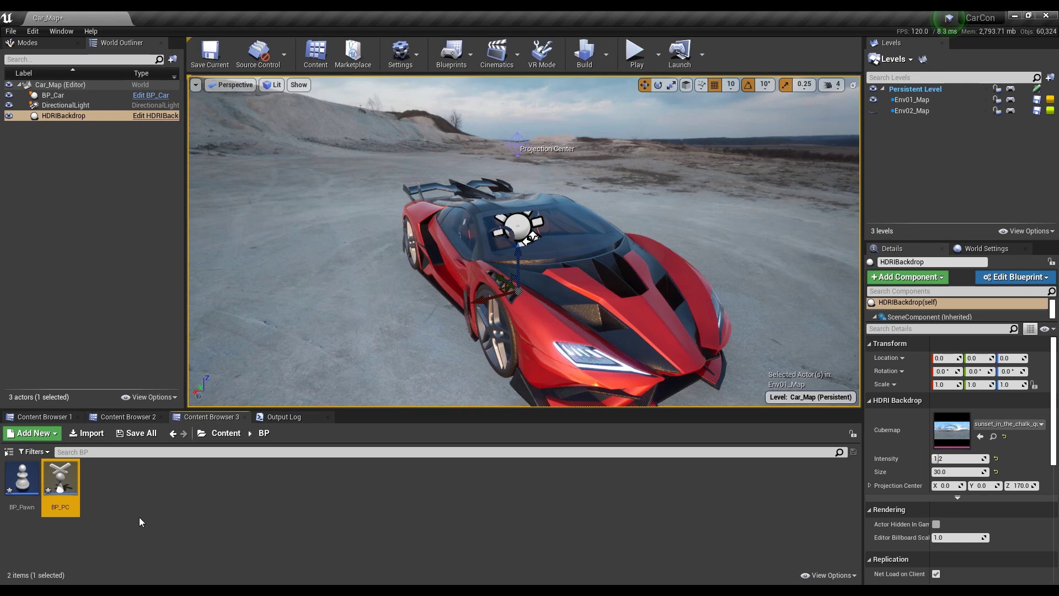
Create a blueprint with parent PlayerCameraManager named BP_PCM
right_click(198, 481)
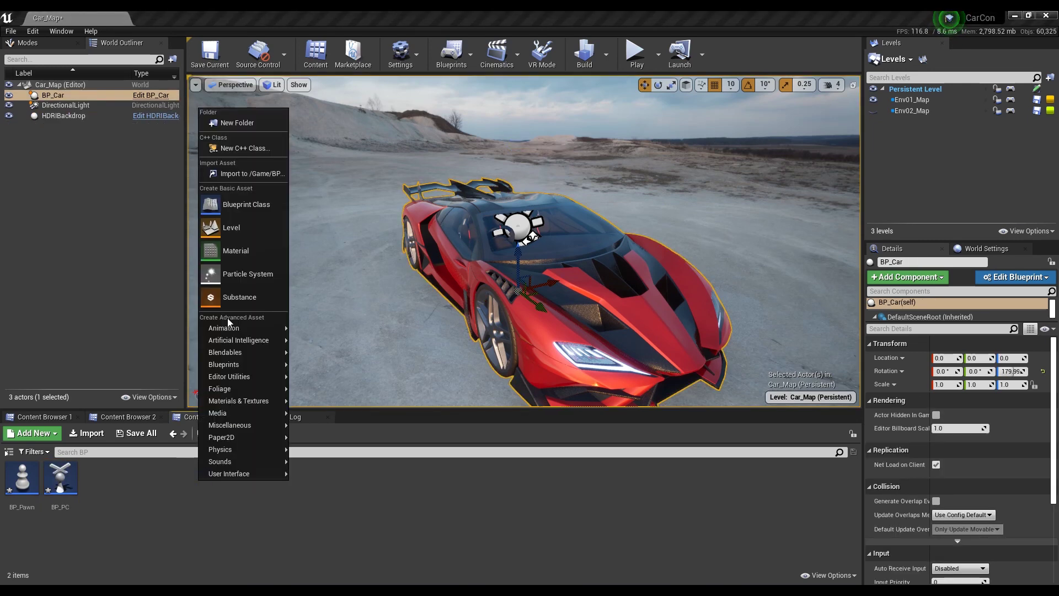
click(234, 205)
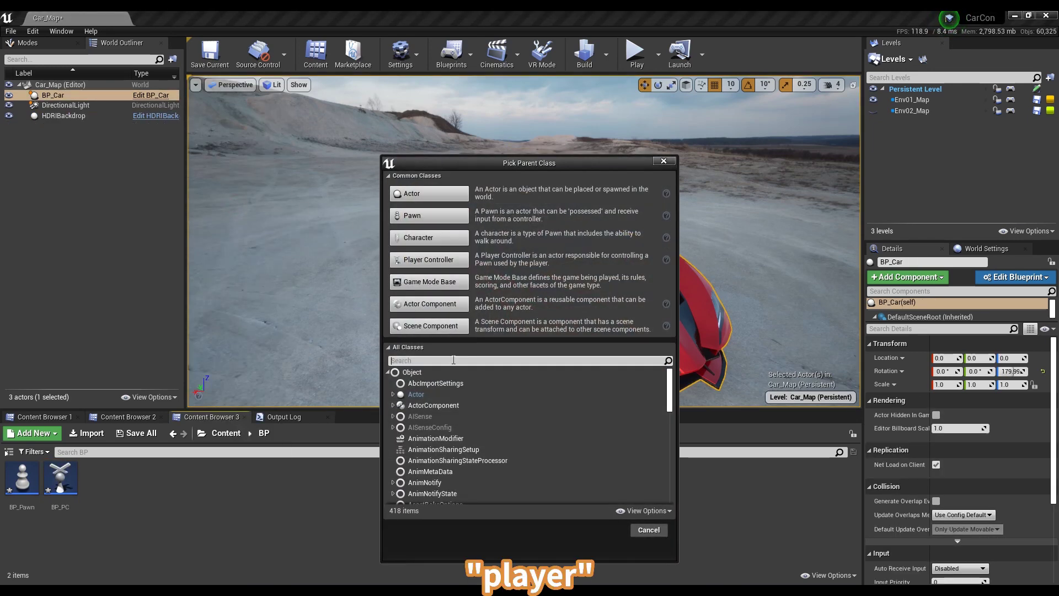
text(player)
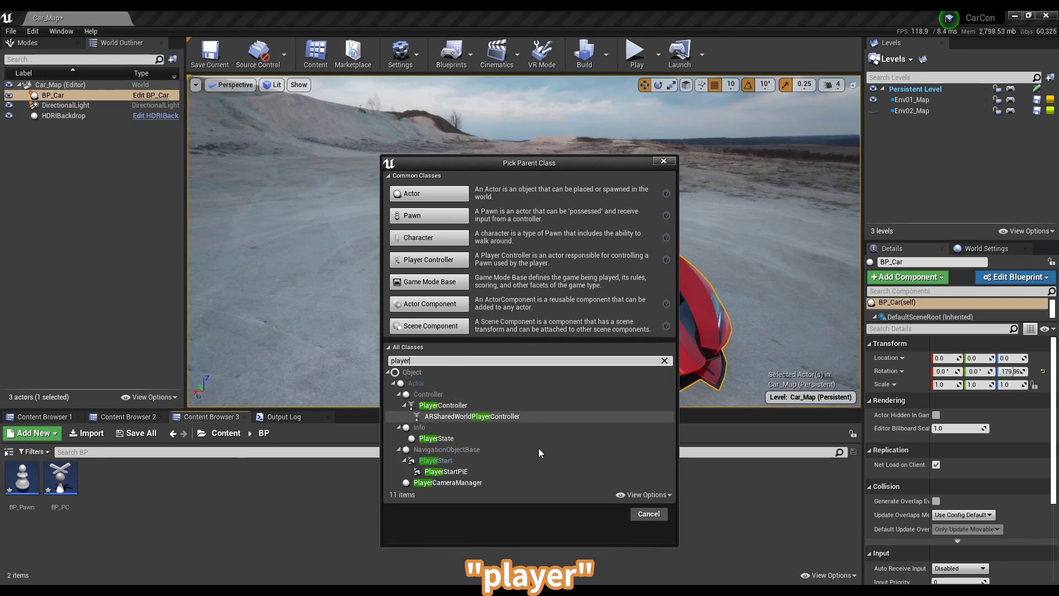
click(470, 483)
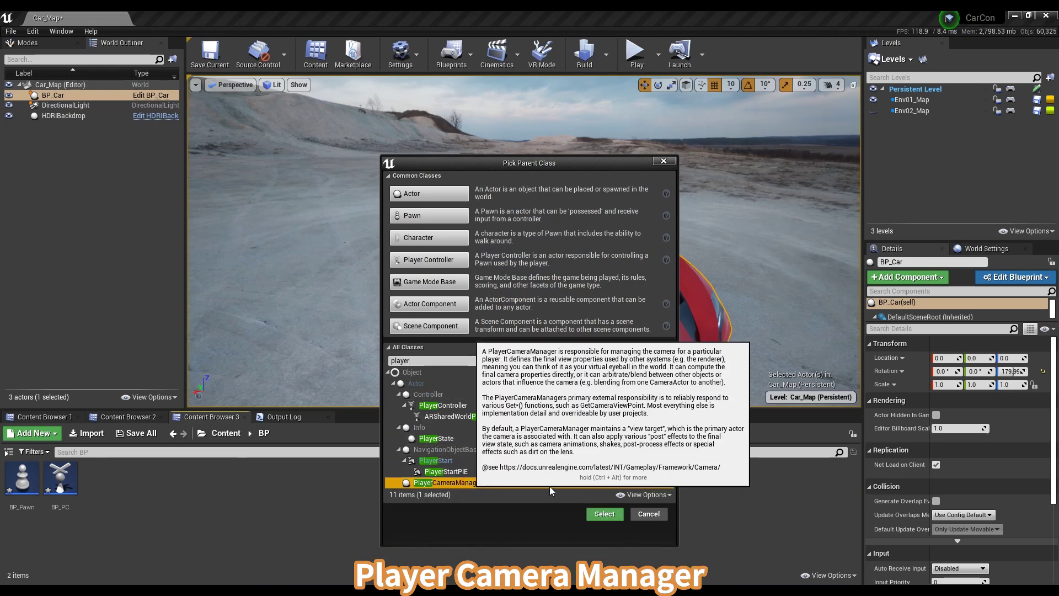
click(613, 517)
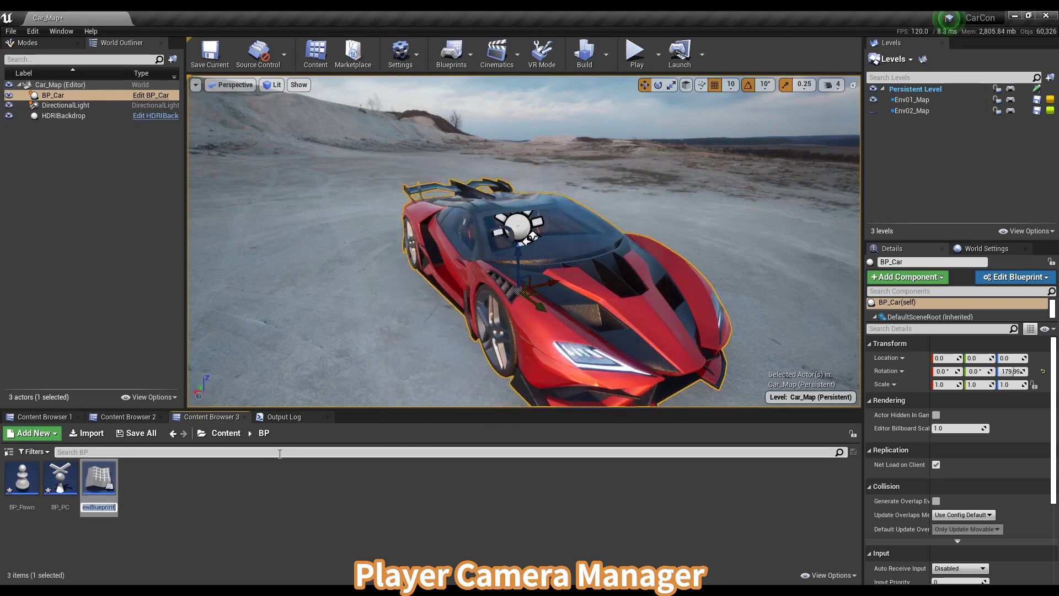
text(BP_)
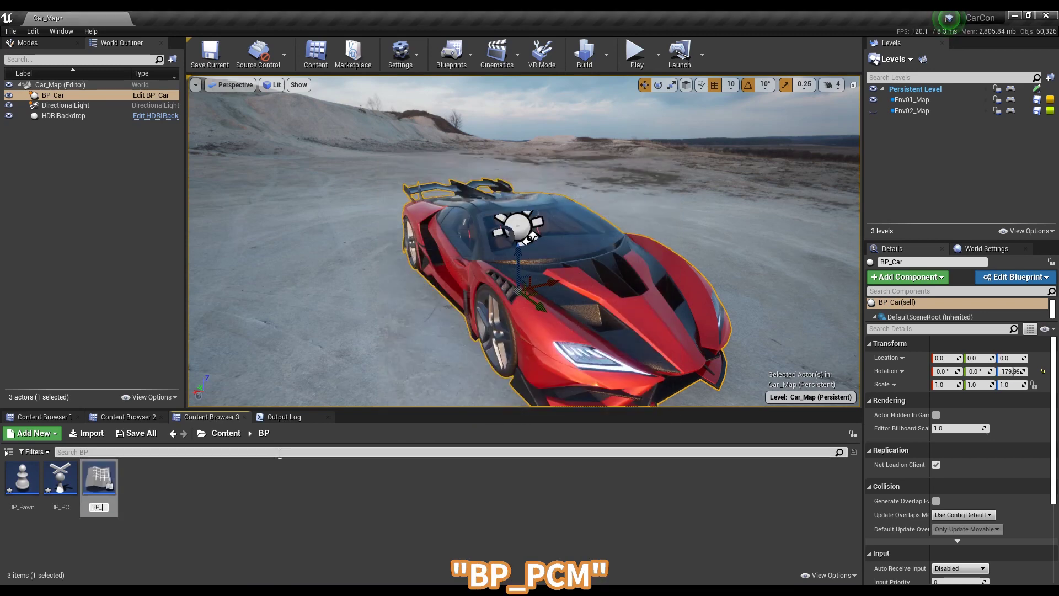
text(PCM)
key(Return)
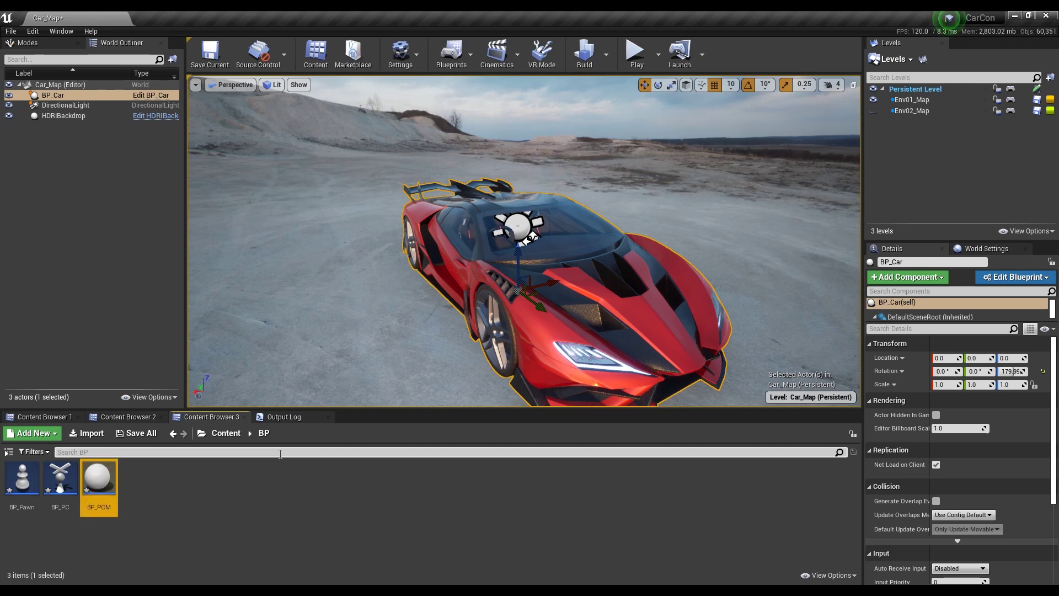
right_click(208, 482)
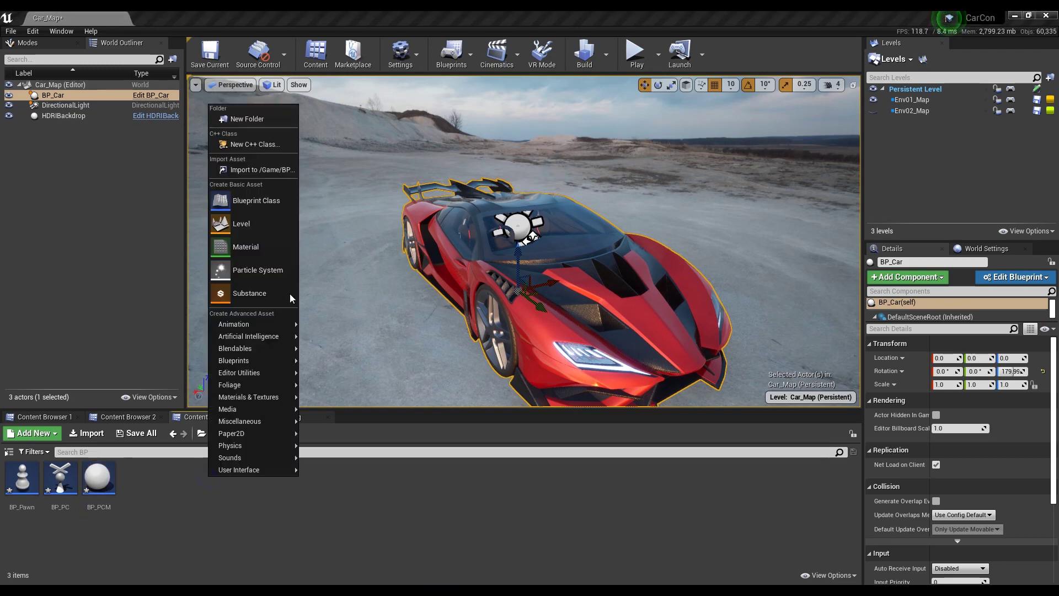
Create a Game Mode Base blueprint named BP_GM and open it for editing
click(287, 198)
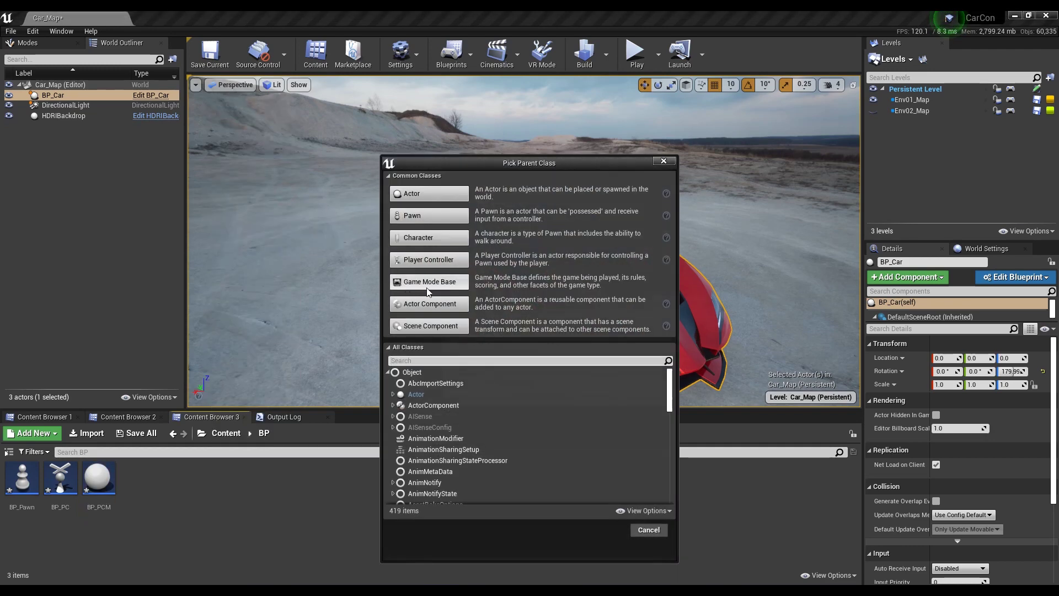
click(446, 282)
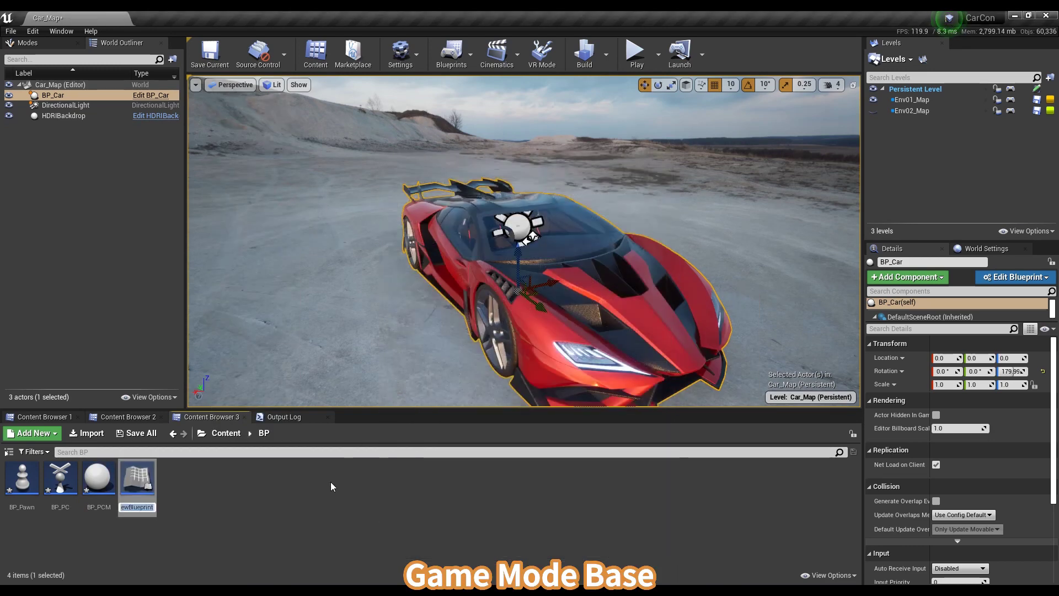
text(BP_GM)
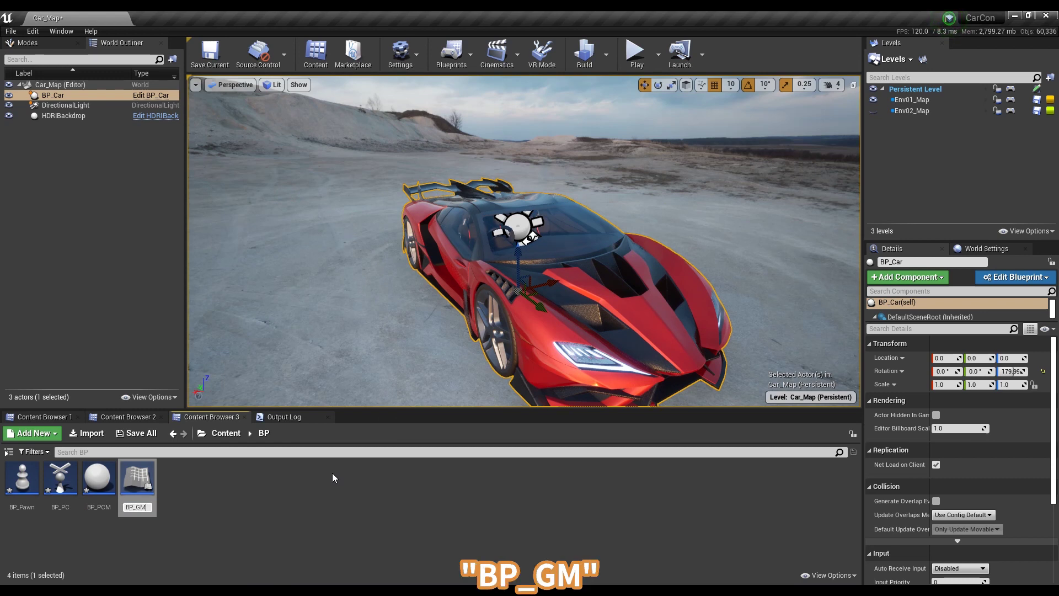
key(Return)
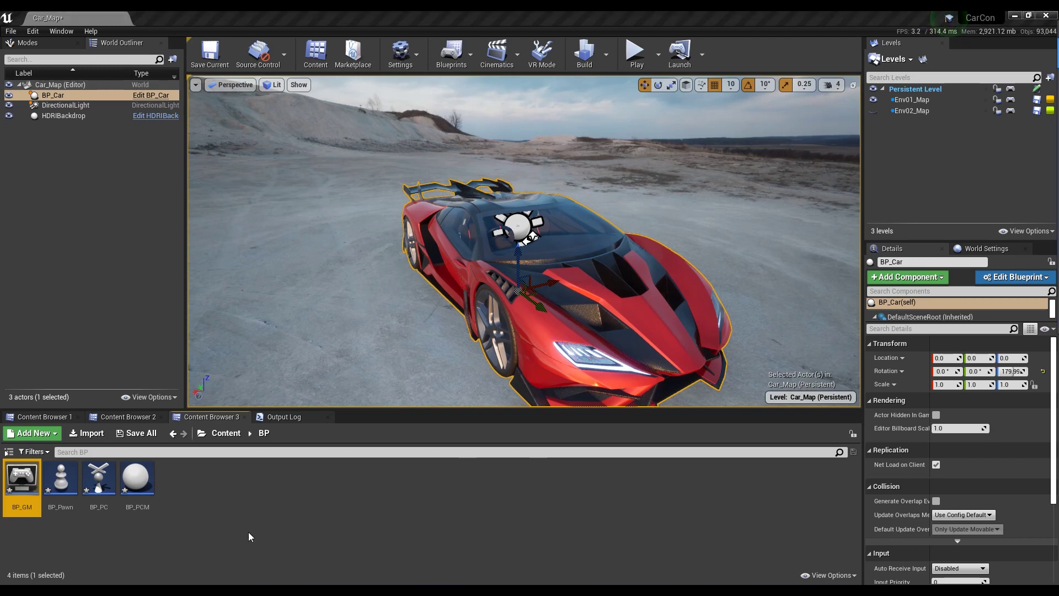
double_click(35, 478)
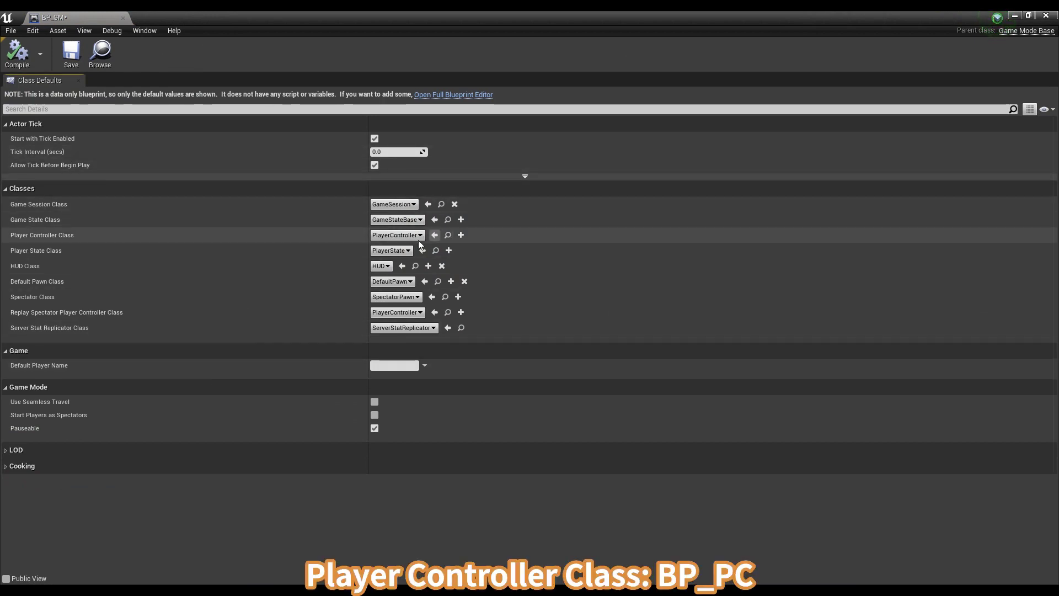
Set BP_GM's Player Controller Class to BP_PC and Default Pawn Class to BP_Pawn, then save and close
click(397, 235)
click(426, 270)
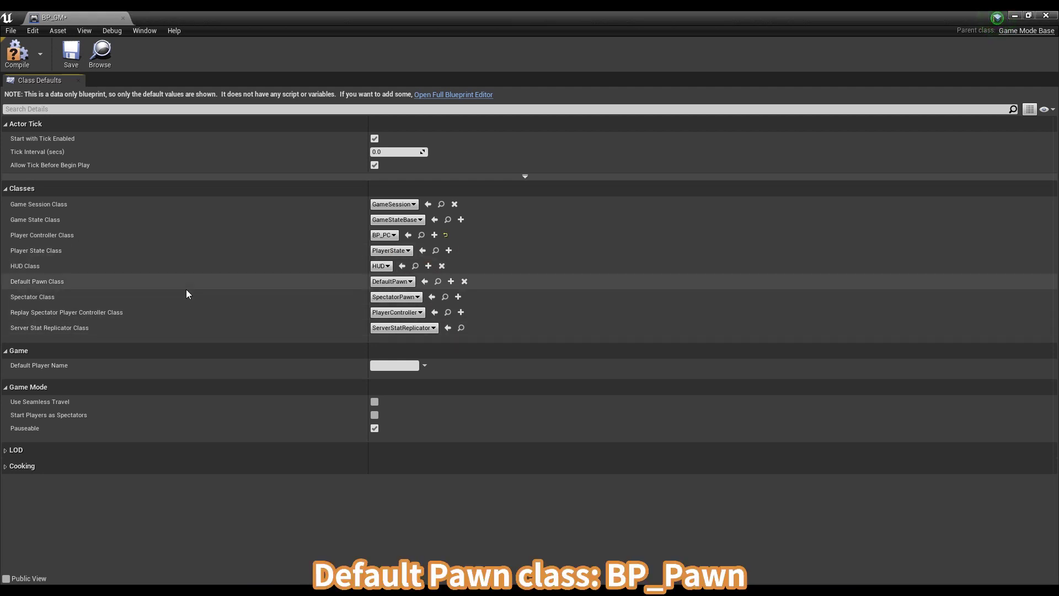
click(371, 283)
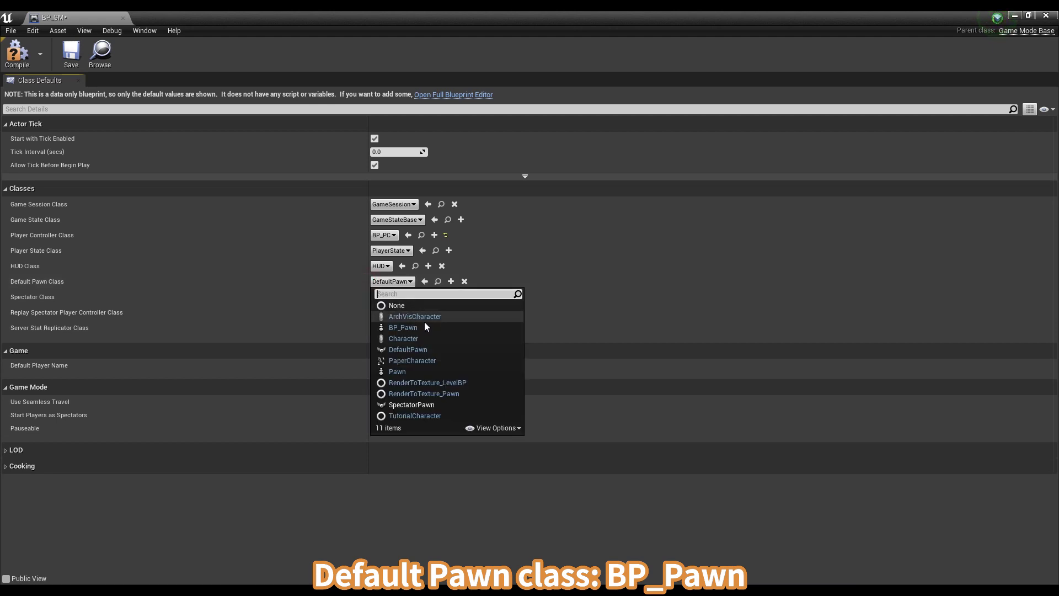
click(441, 329)
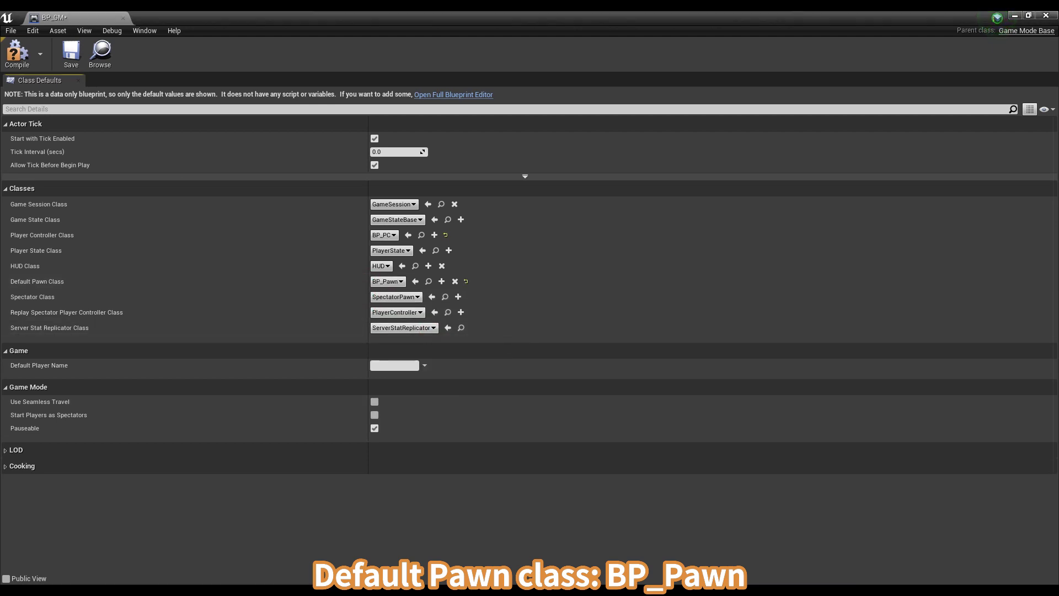
click(72, 51)
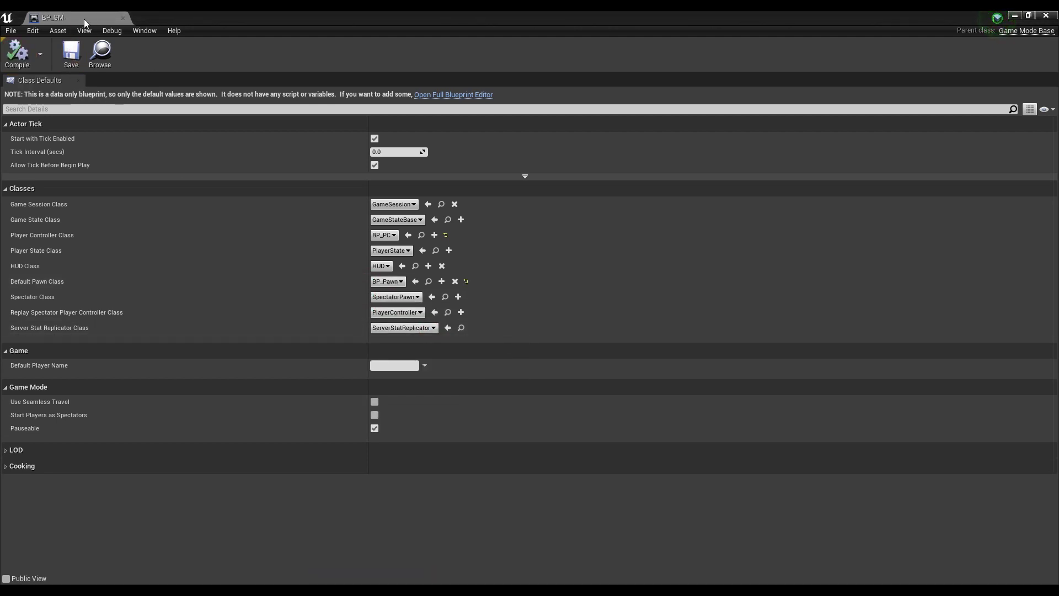
middle_click(86, 16)
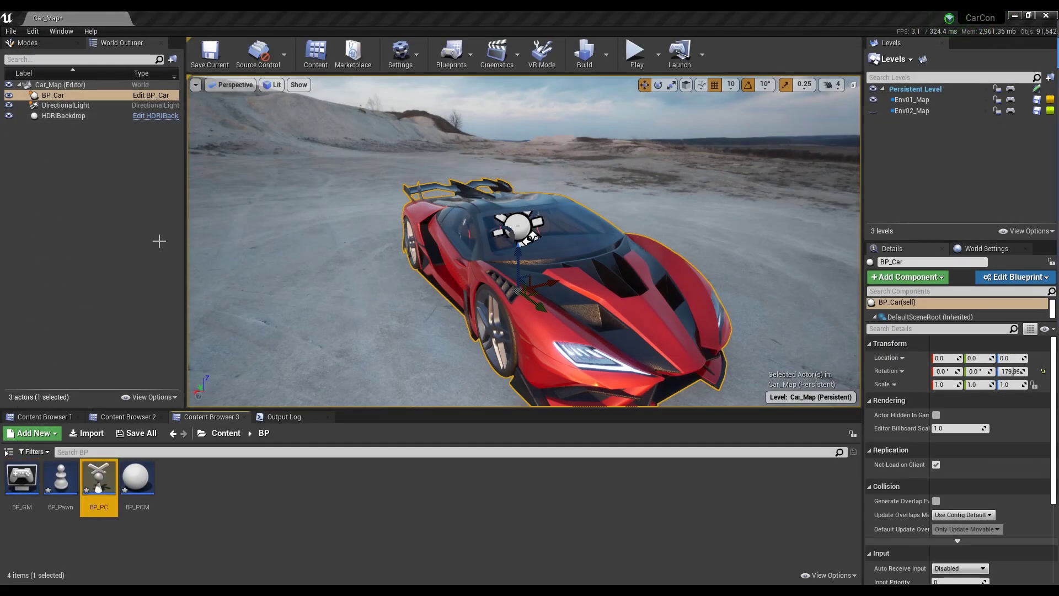
In BP_PC, set Player Camera Manager Class to BP_PCM, enable Show Mouse Cursor and Click Events, and save
double_click(90, 485)
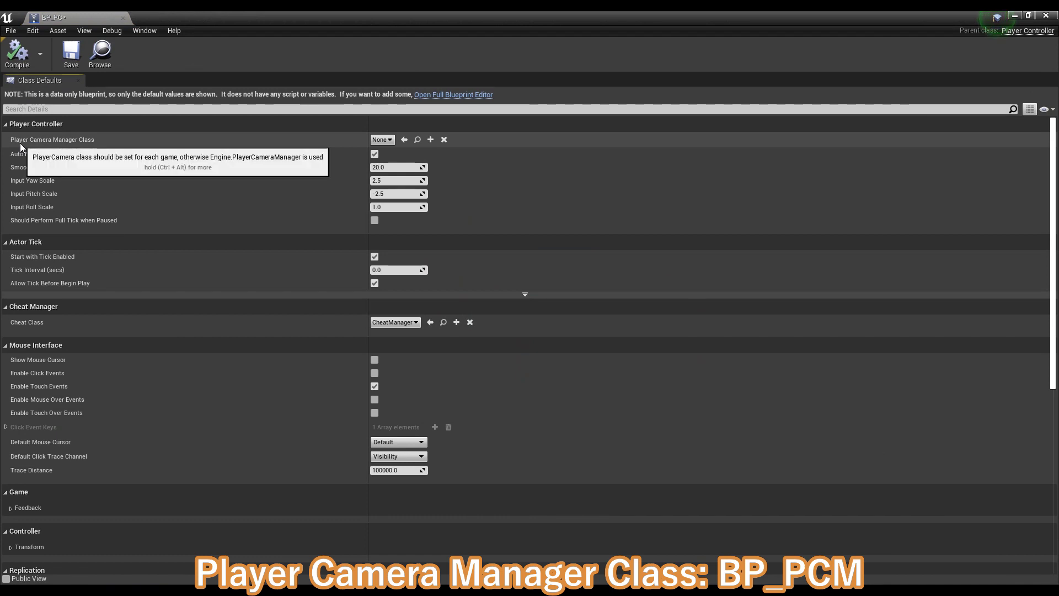
click(380, 139)
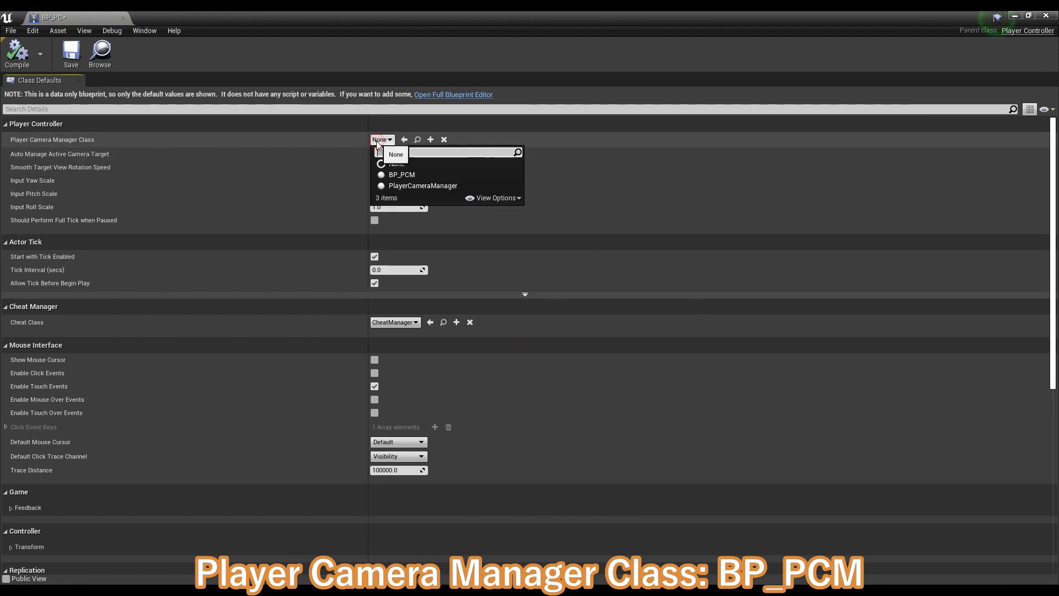
click(425, 175)
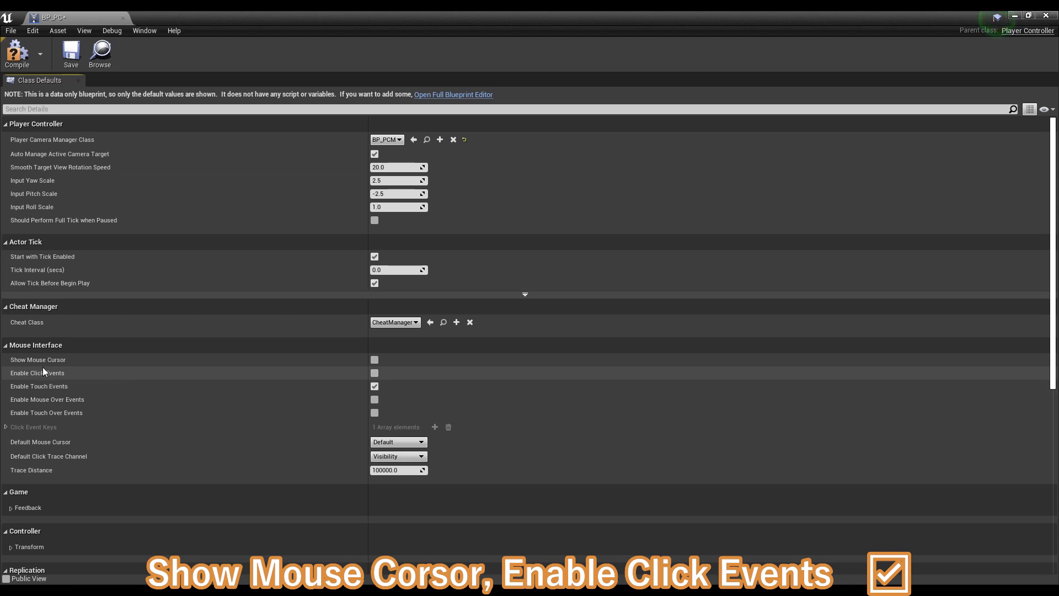
click(375, 361)
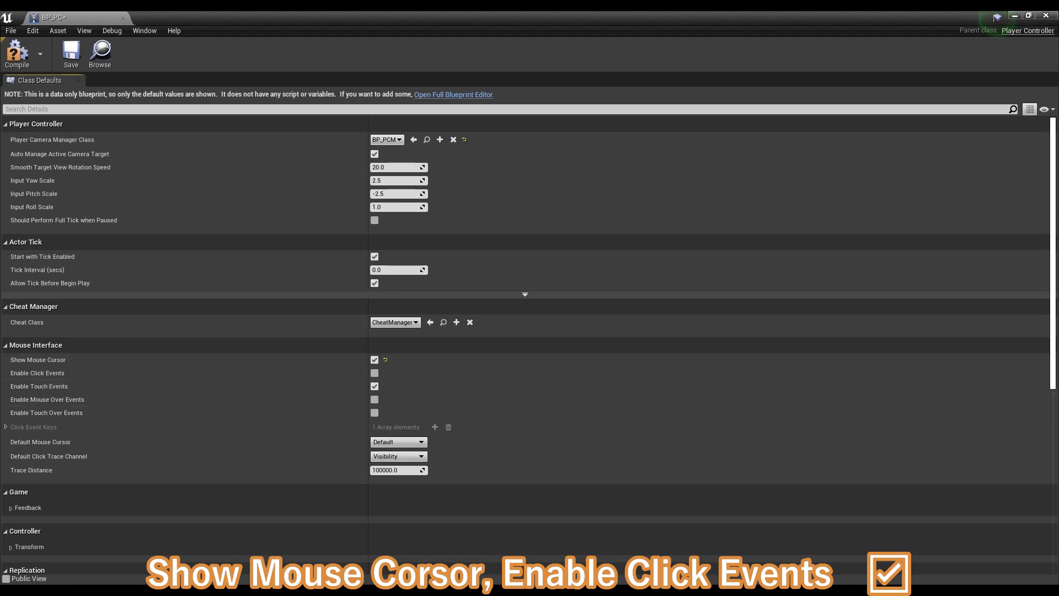
click(374, 373)
click(70, 54)
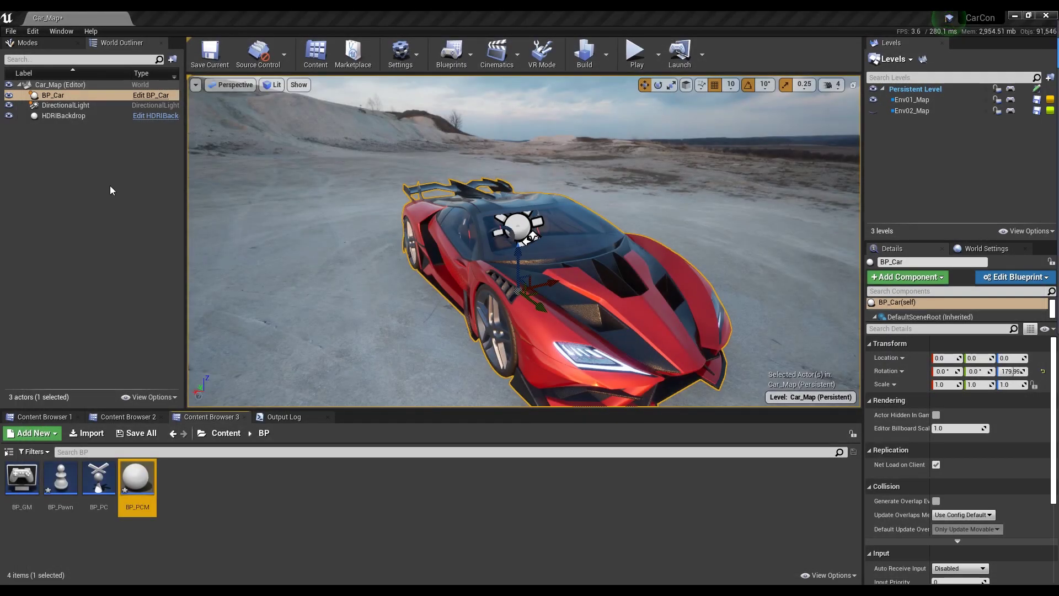
Open BP_PCM, set View Pitch Max to 0.0, then save and close it
double_click(145, 488)
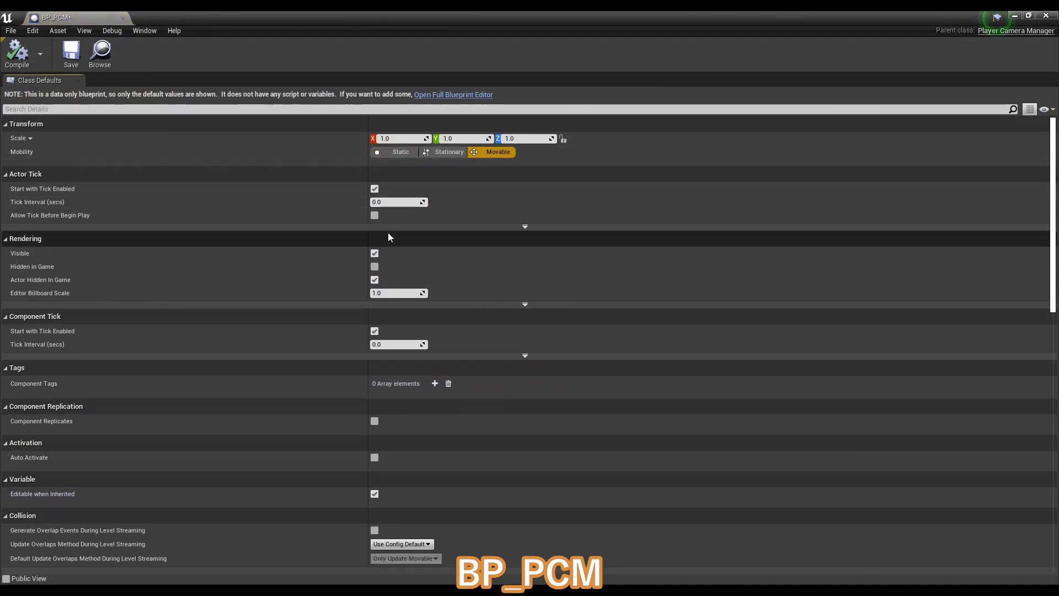
scroll(403, 337, down, 5)
scroll(418, 422, down, 6)
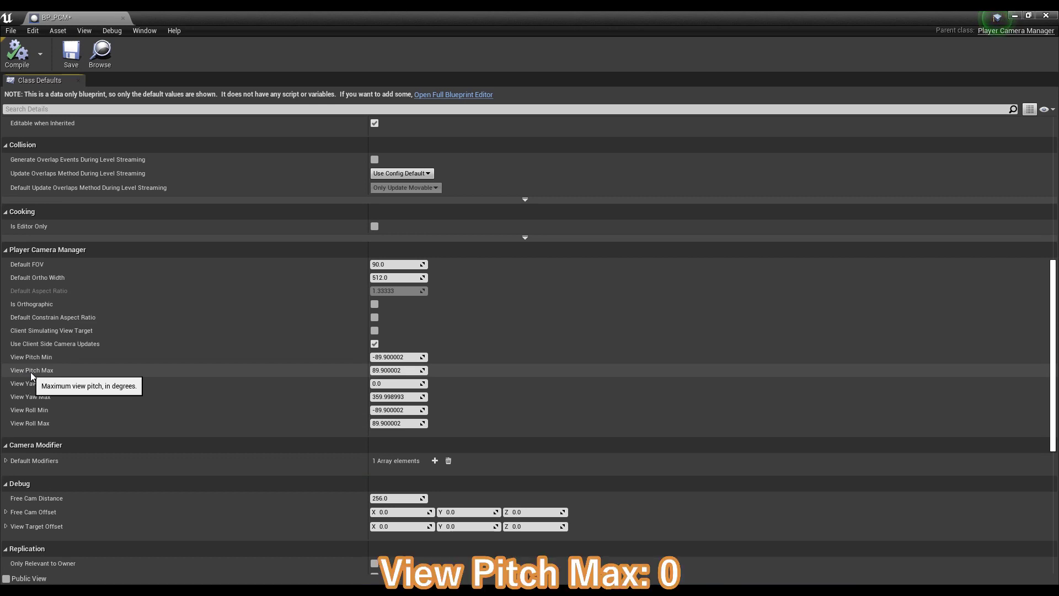
click(392, 371)
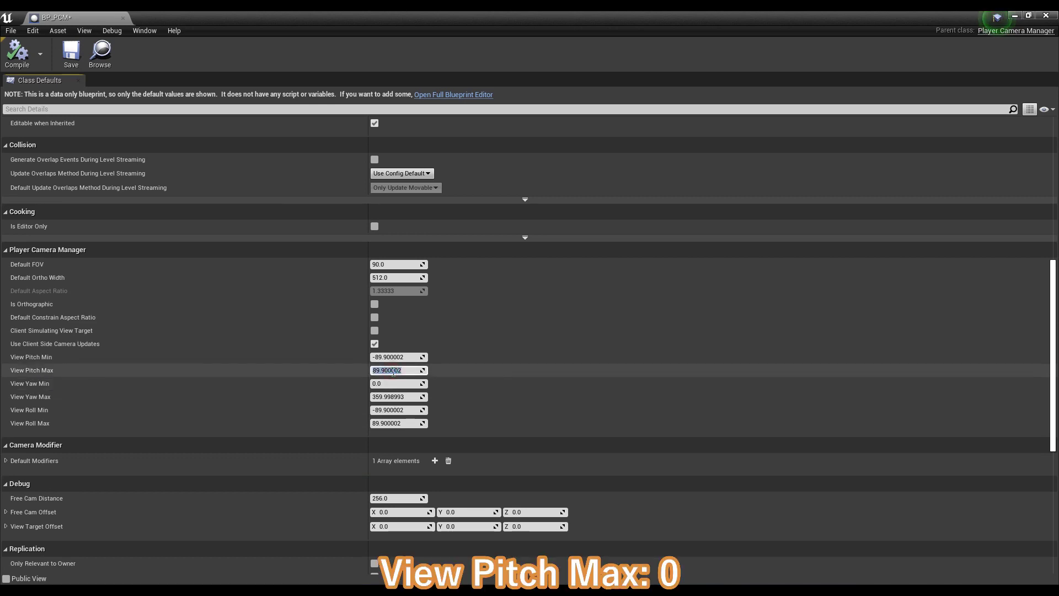
text(0.)
key(Return)
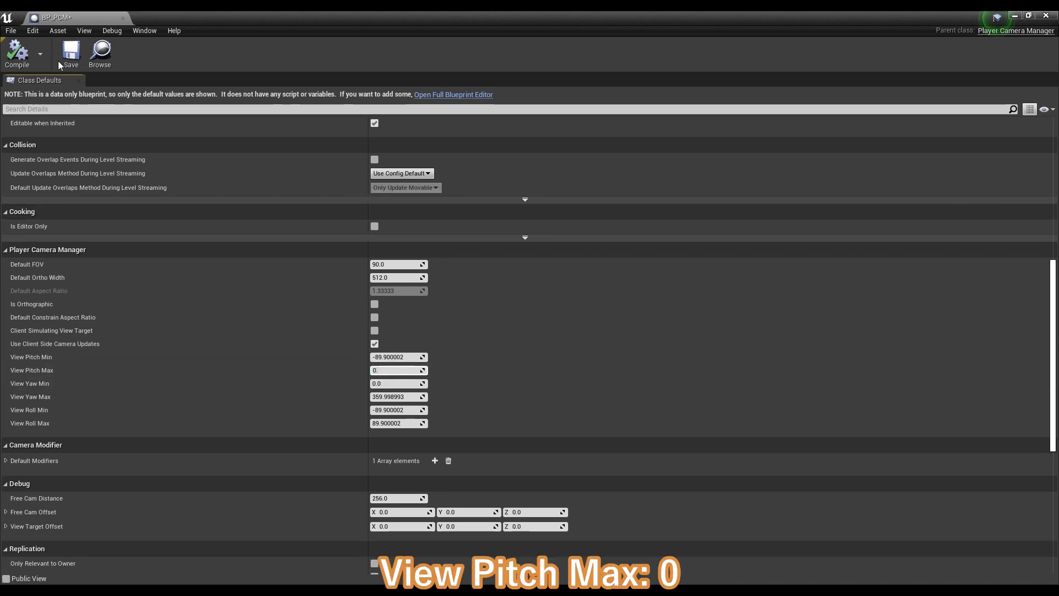
click(71, 52)
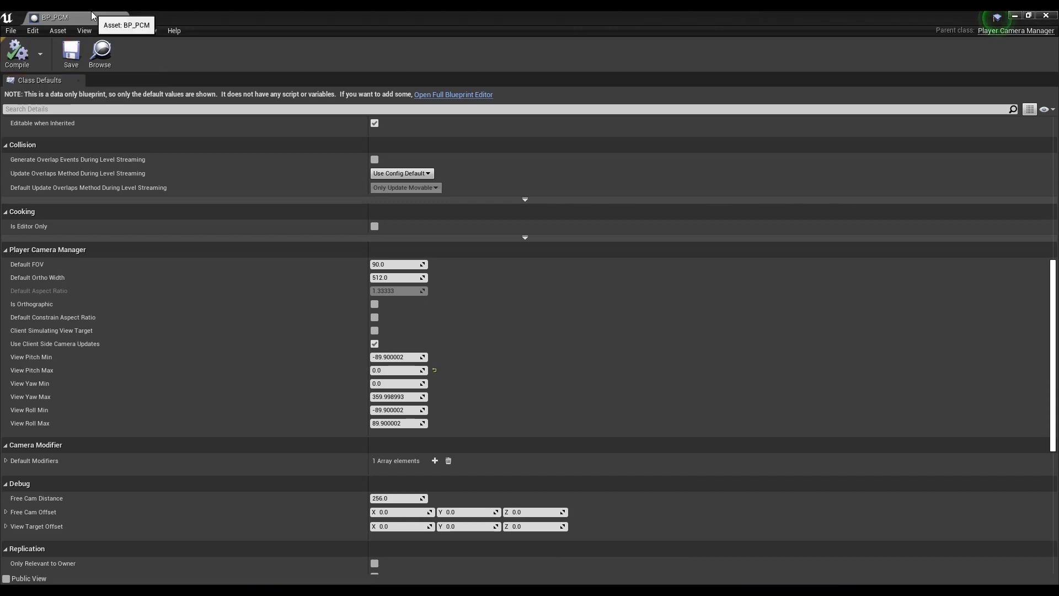
click(122, 18)
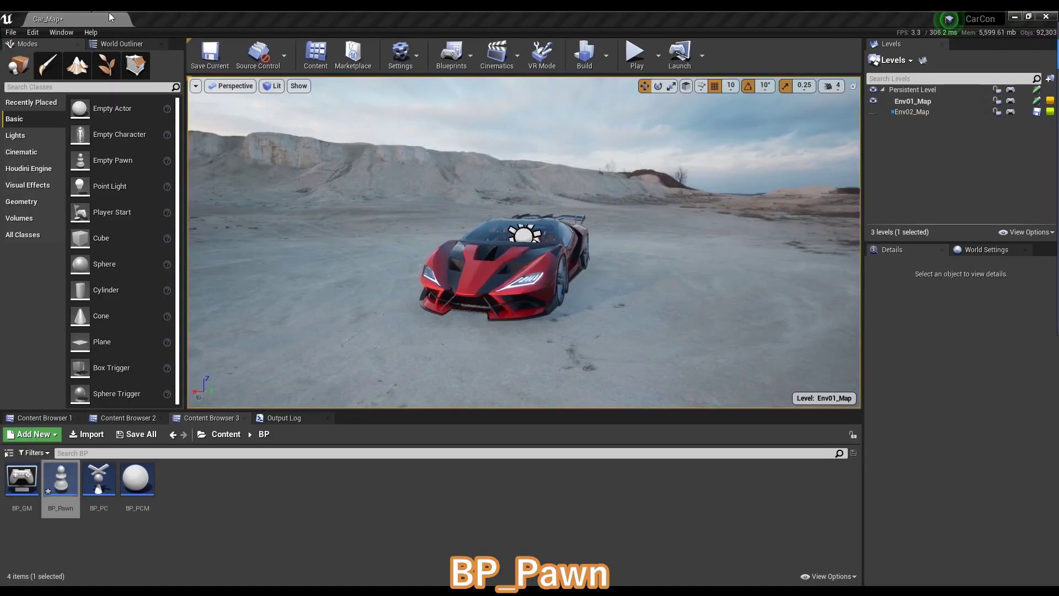
Open BP_Pawn and add a SpringArm component with a child Camera
double_click(61, 479)
click(56, 61)
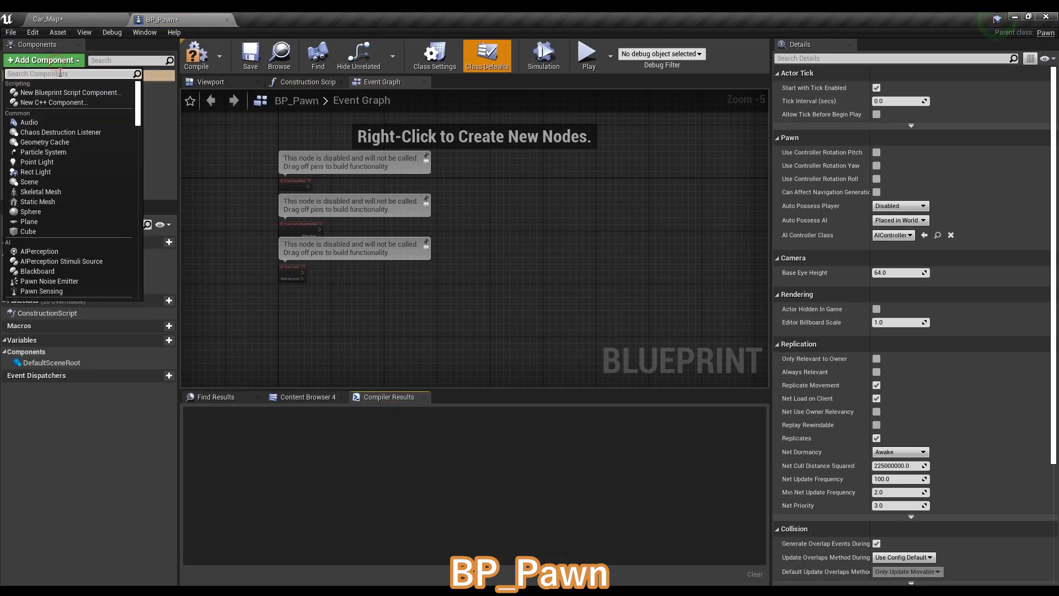
text(spr)
click(57, 89)
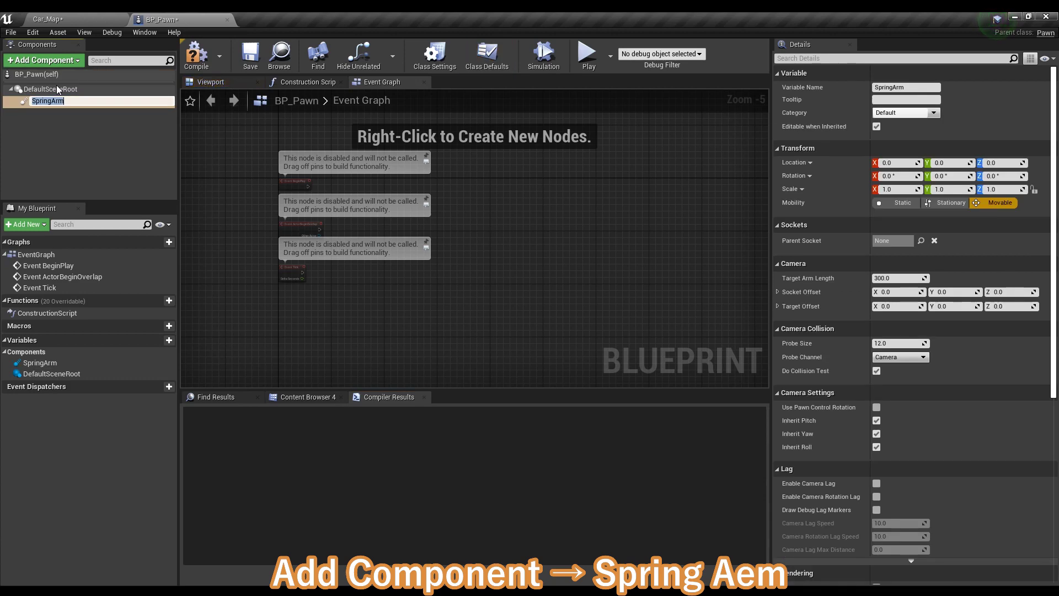
click(62, 111)
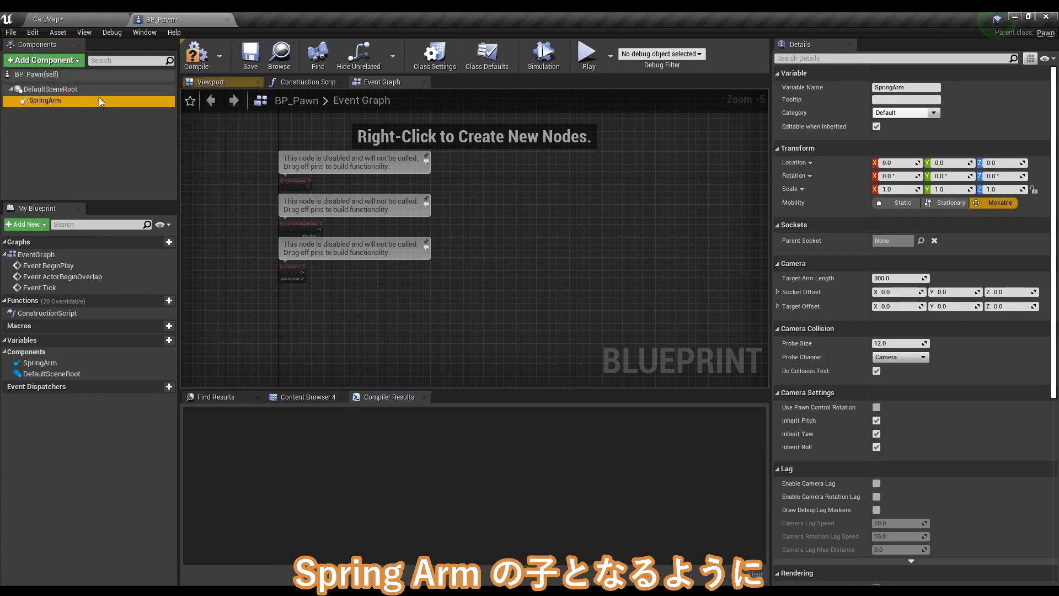
click(56, 60)
text(camera)
key(Return)
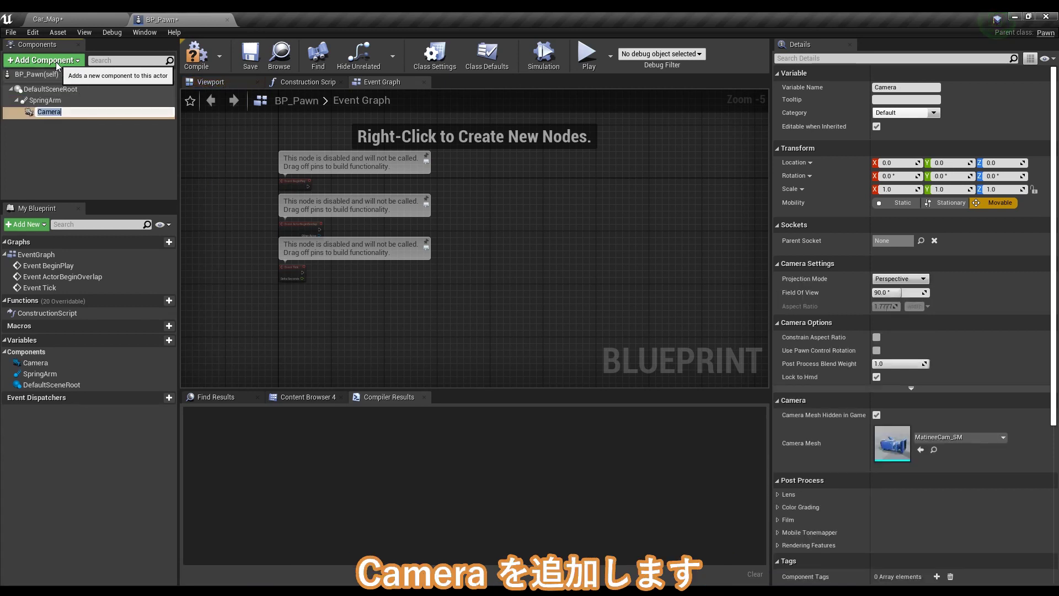
Set the SpringArm's Target Arm Length to 400 and show the Viewport
click(50, 100)
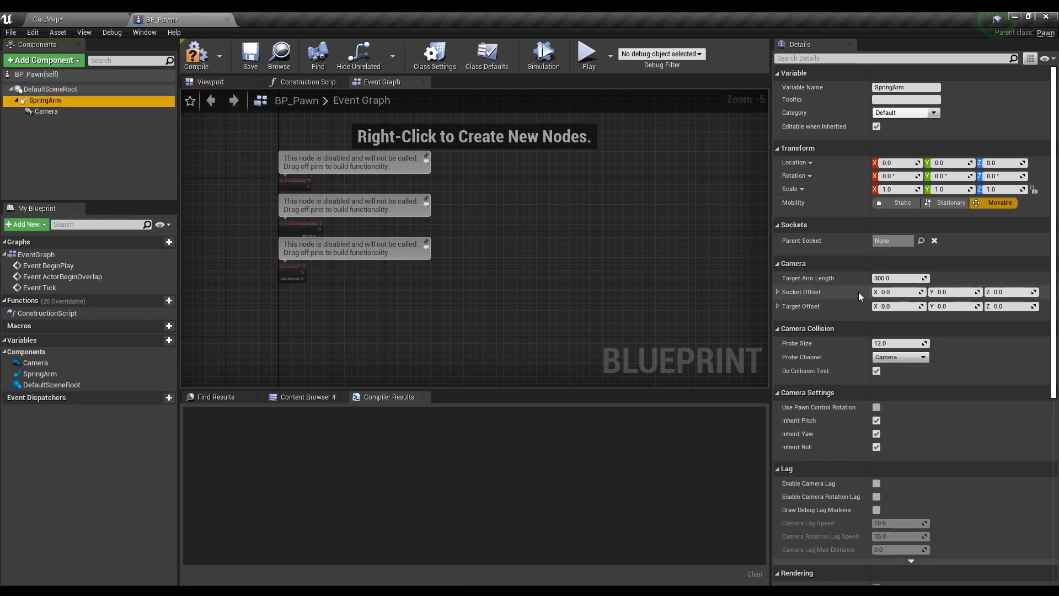
click(897, 278)
text(400)
key(Return)
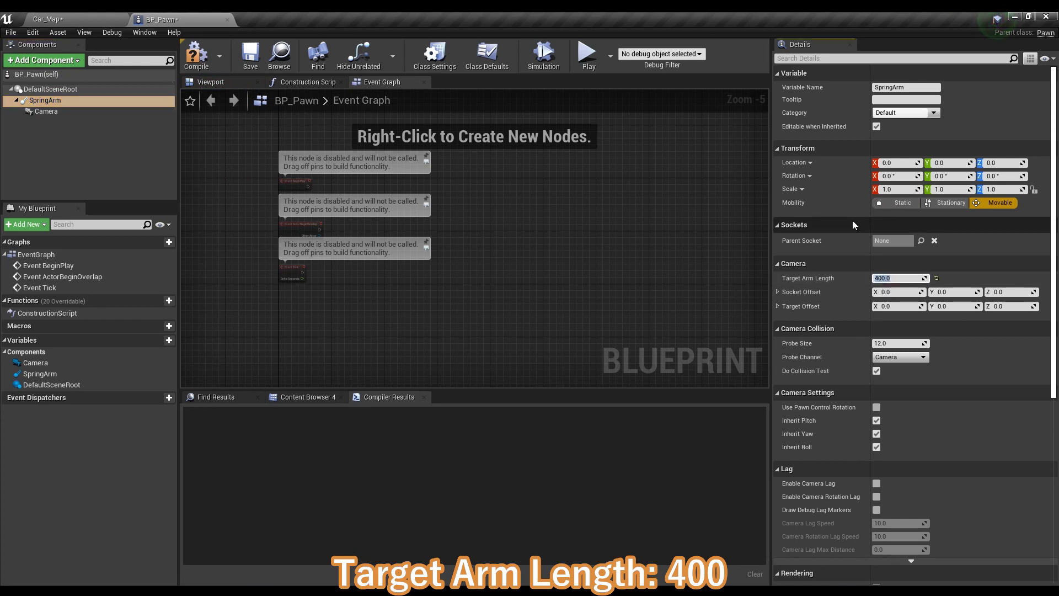
click(236, 86)
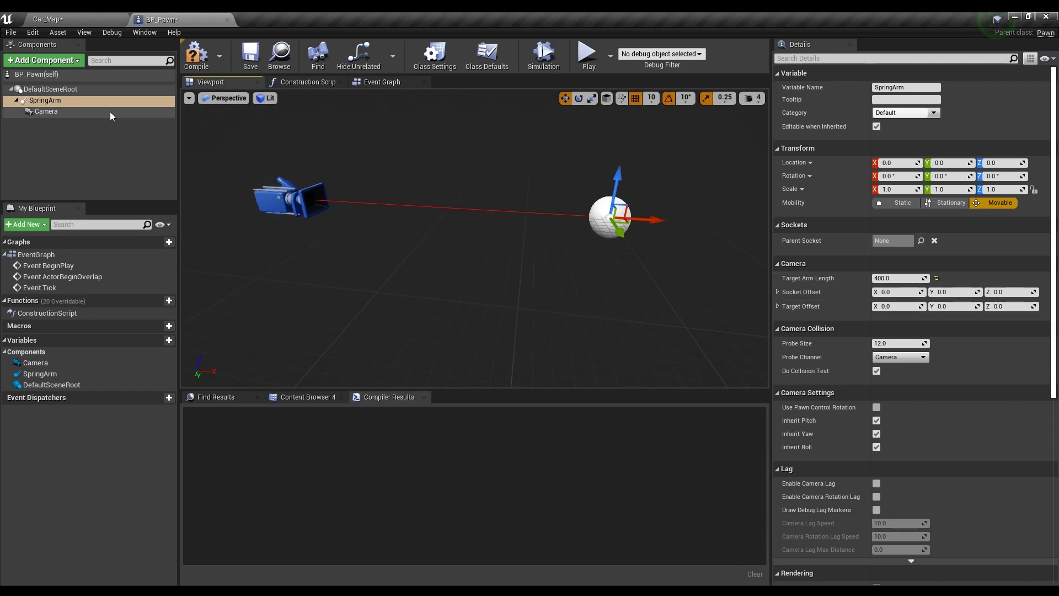
On the SpringArm, disable Do Collision Test, enable Use Pawn Control Rotation, and set rotation lag speed 5.0
click(877, 371)
scroll(979, 386, down, 2)
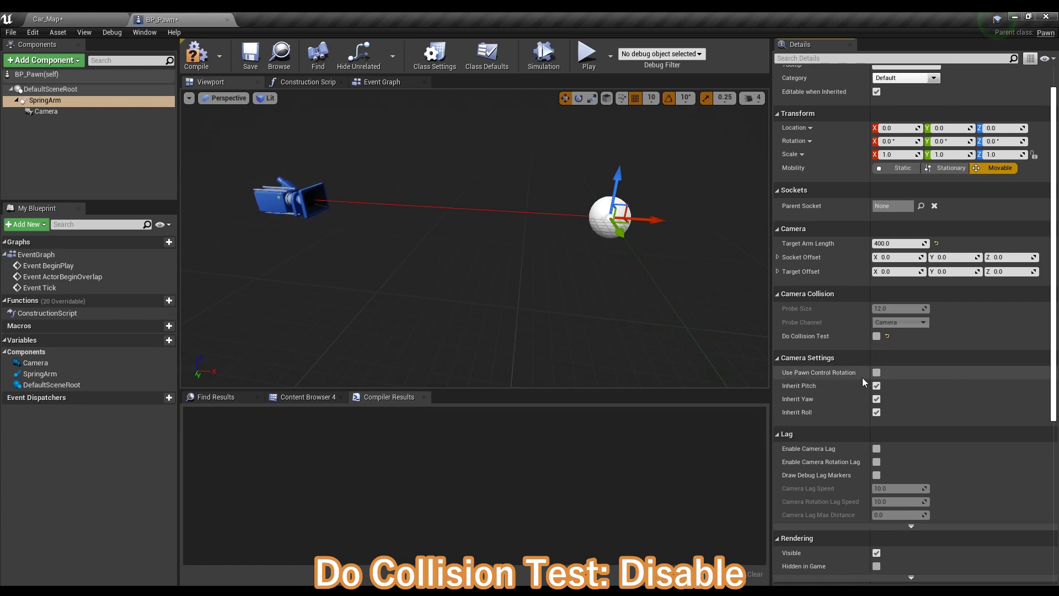
click(877, 372)
scroll(899, 372, down, 3)
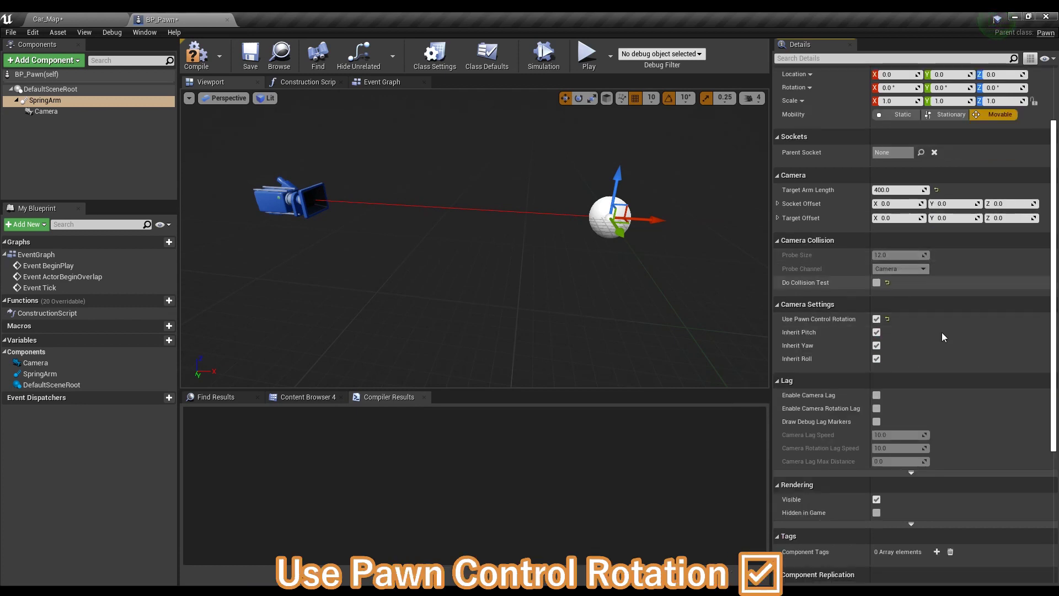
scroll(829, 396, down, 2)
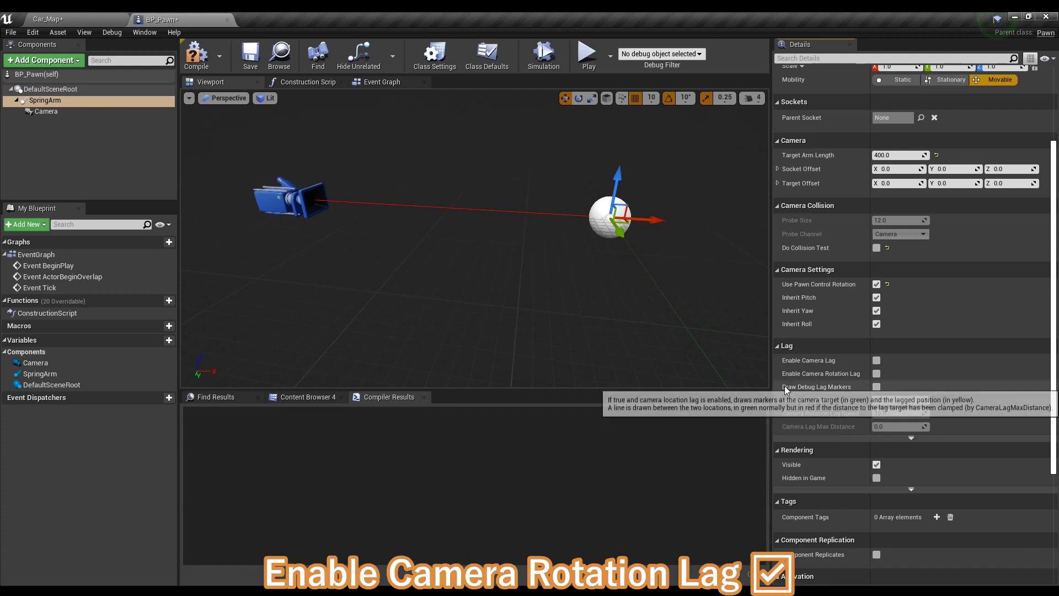
click(876, 374)
click(896, 413)
text(5.0)
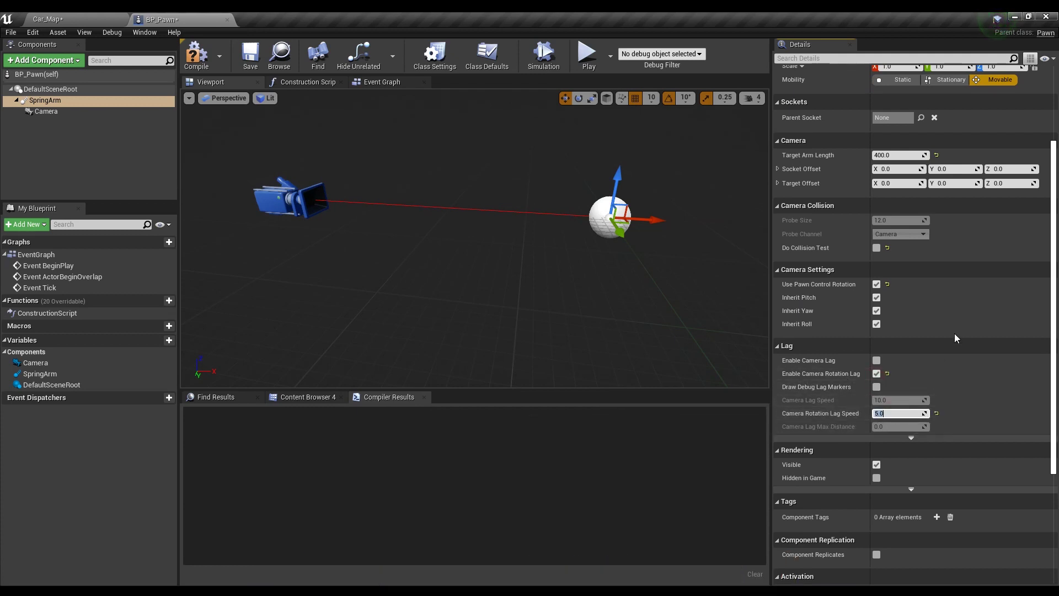
click(381, 82)
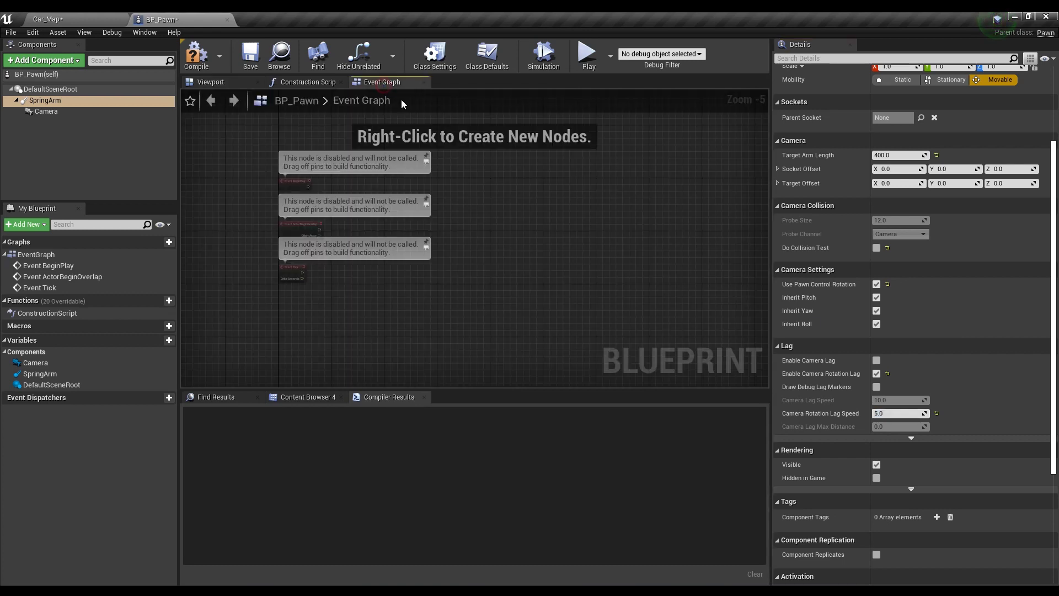
right_drag(523, 218, 486, 216)
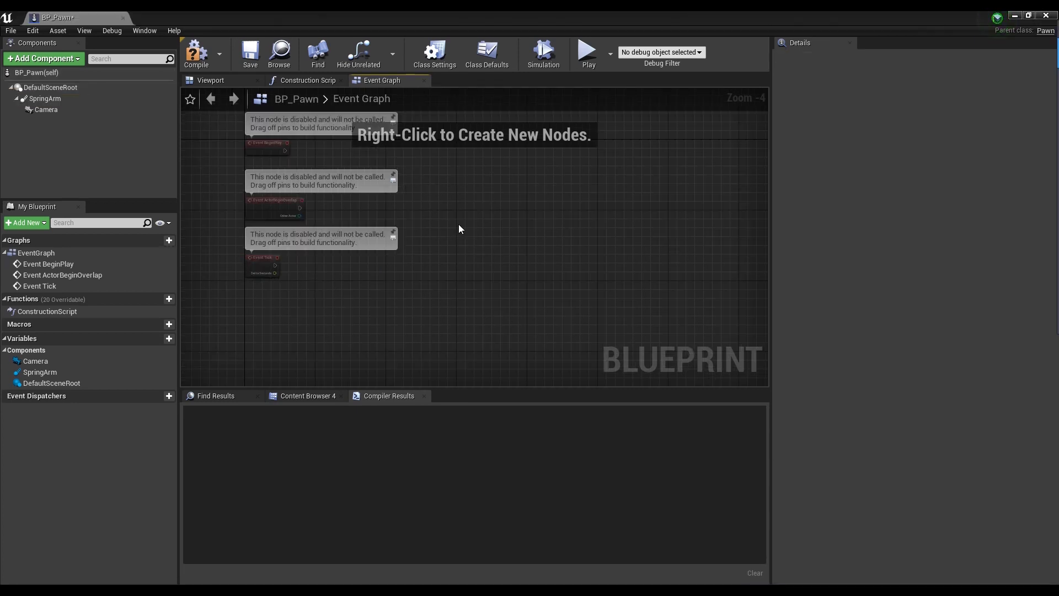
Add an InputAxis Turn event node to the Event Graph
right_click(458, 225)
text(tu)
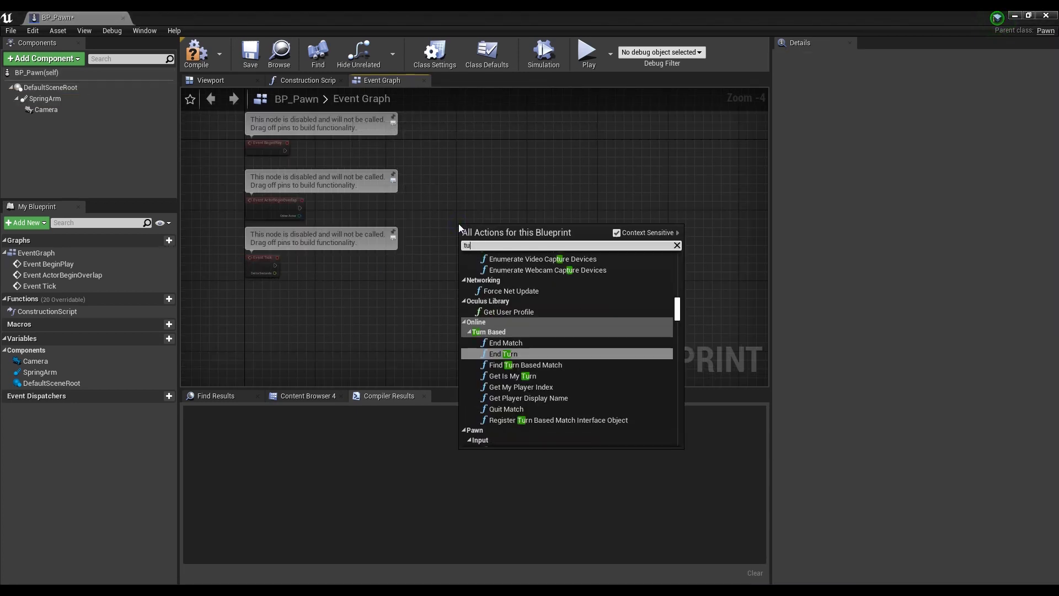
text(rn)
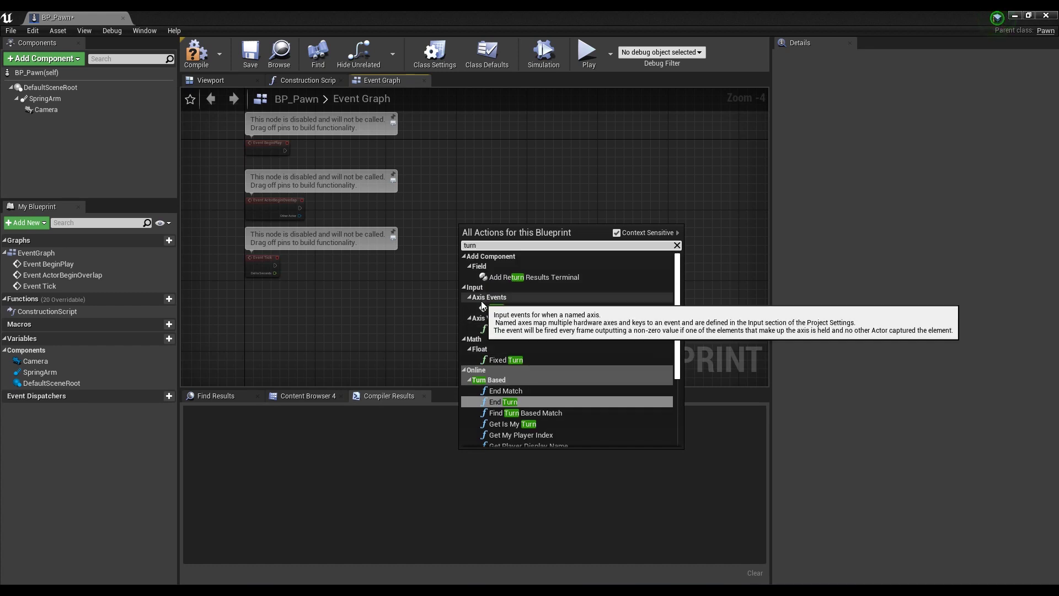
click(485, 308)
right_drag(455, 280, 432, 238)
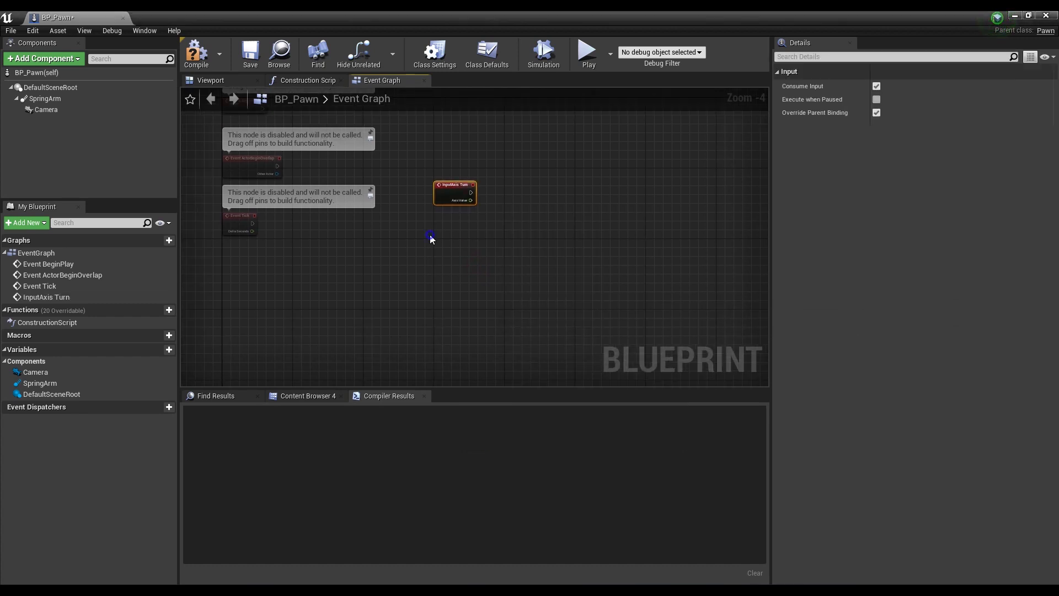
Add an InputAxis LookUp event node and frame both input nodes in view
right_click(431, 235)
text(look)
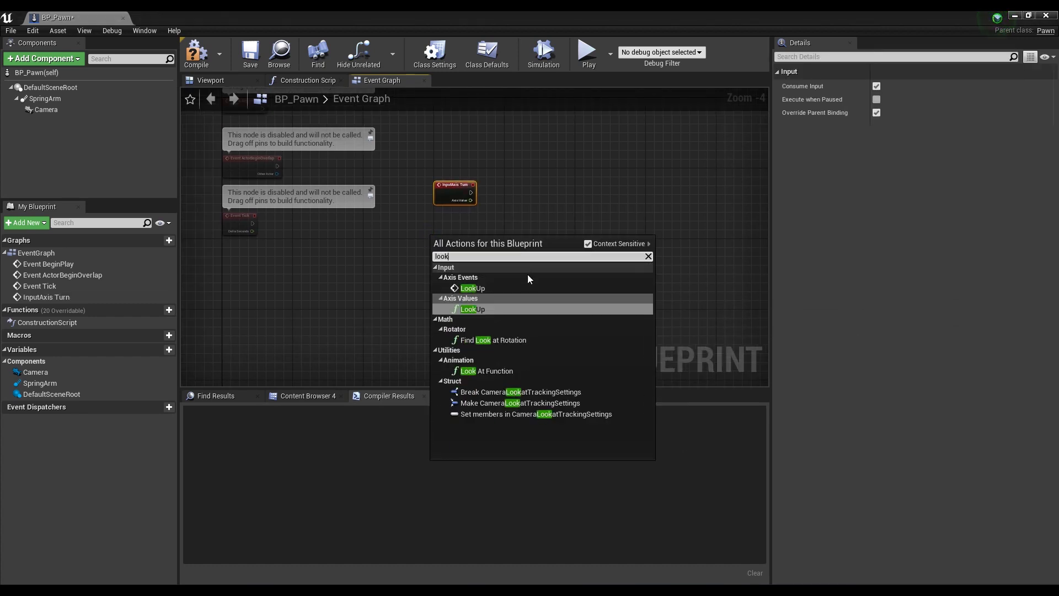
click(519, 287)
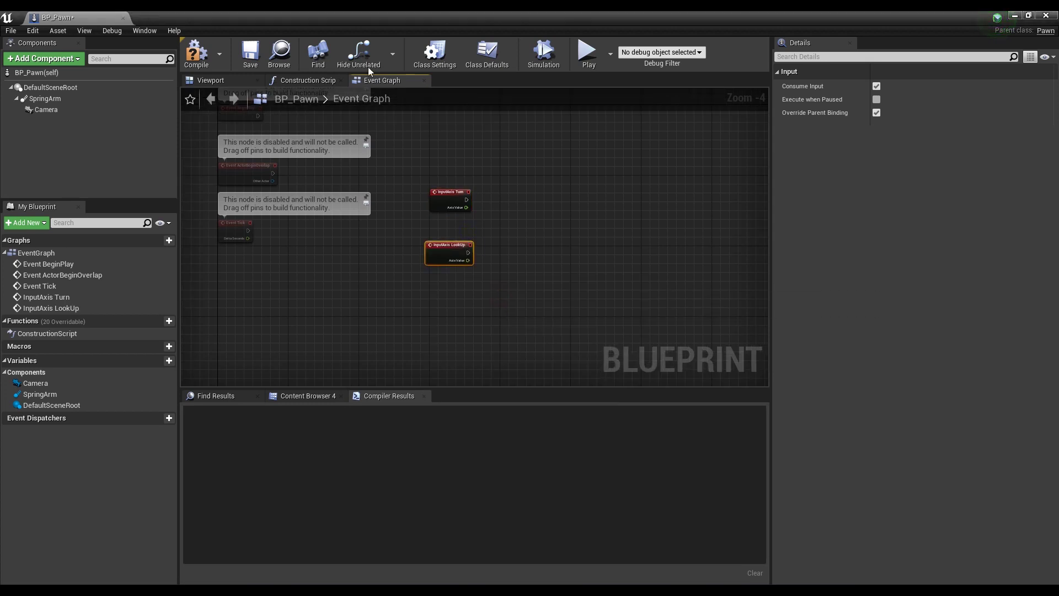
right_drag(453, 286, 440, 314)
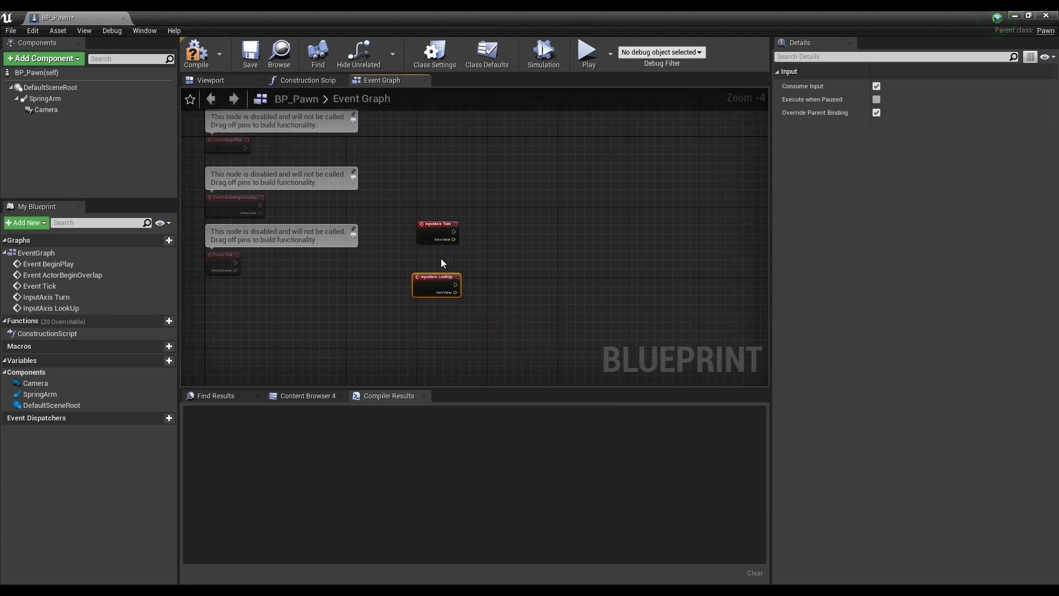
scroll(441, 262, up, 1)
click(442, 216)
right_drag(553, 219, 532, 227)
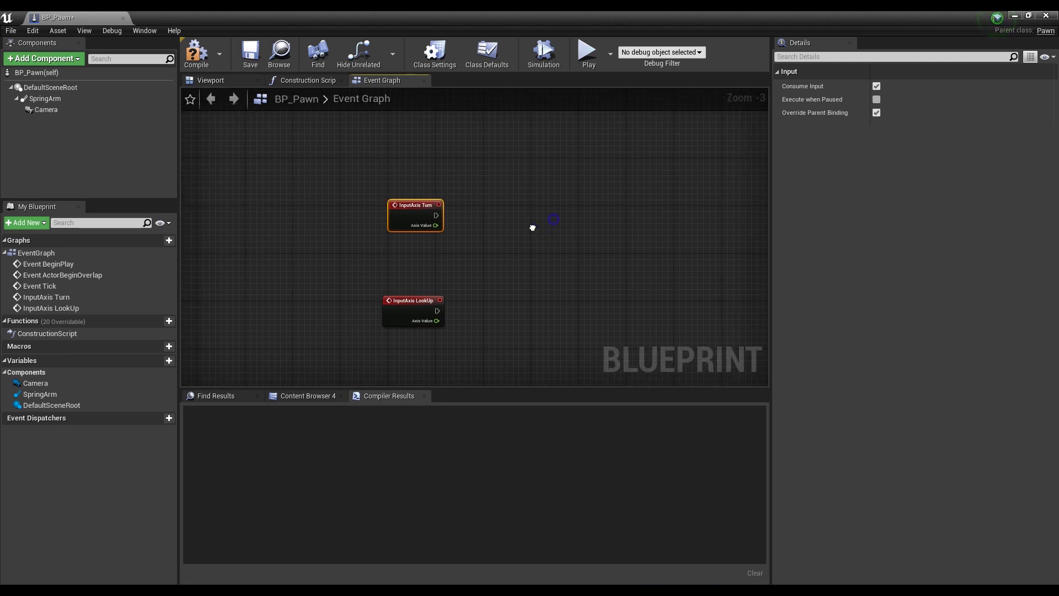
scroll(490, 243, up, 3)
Add an Add Controller Yaw Input node and wire InputAxis Turn's execution into it
right_click(499, 239)
text(add)
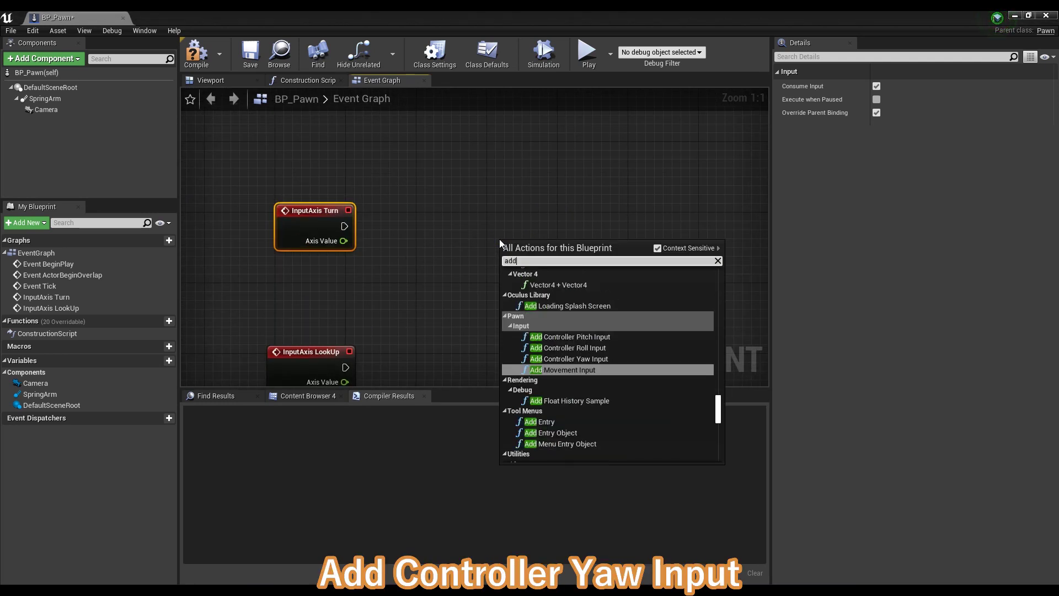
text( con)
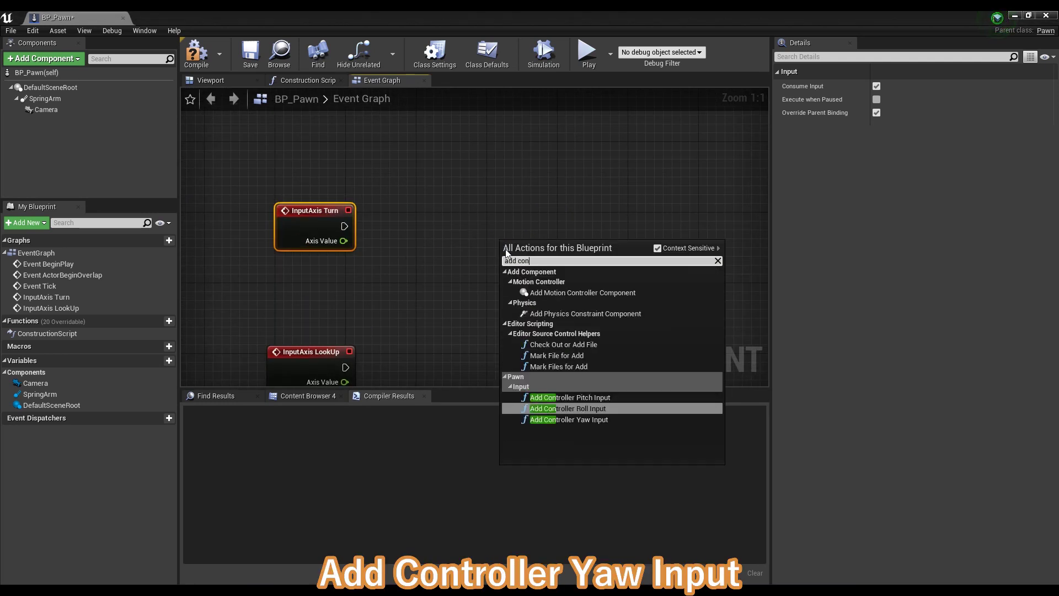
click(607, 421)
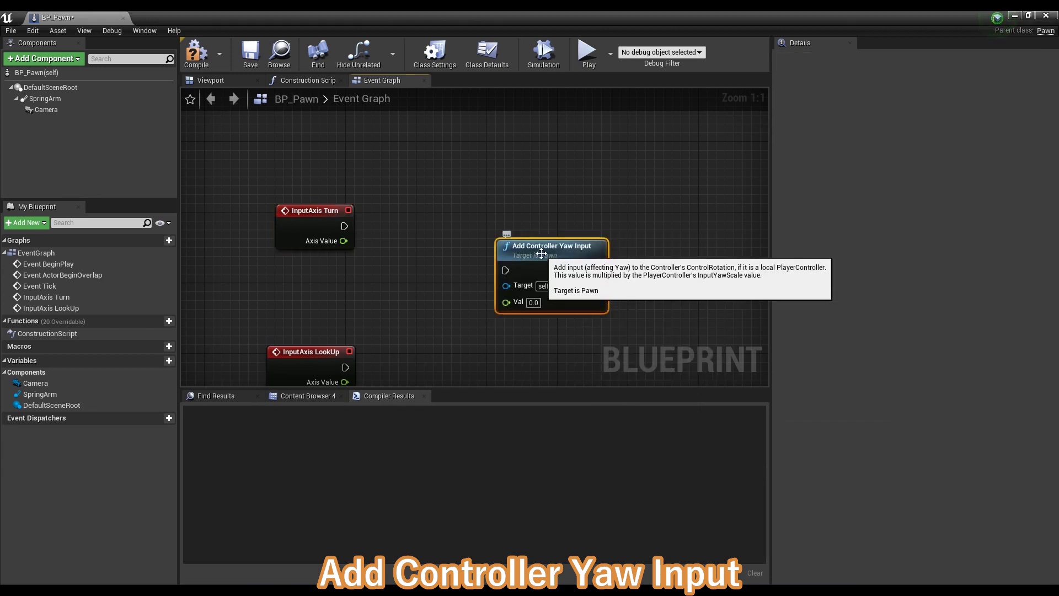
drag(542, 253, 559, 227)
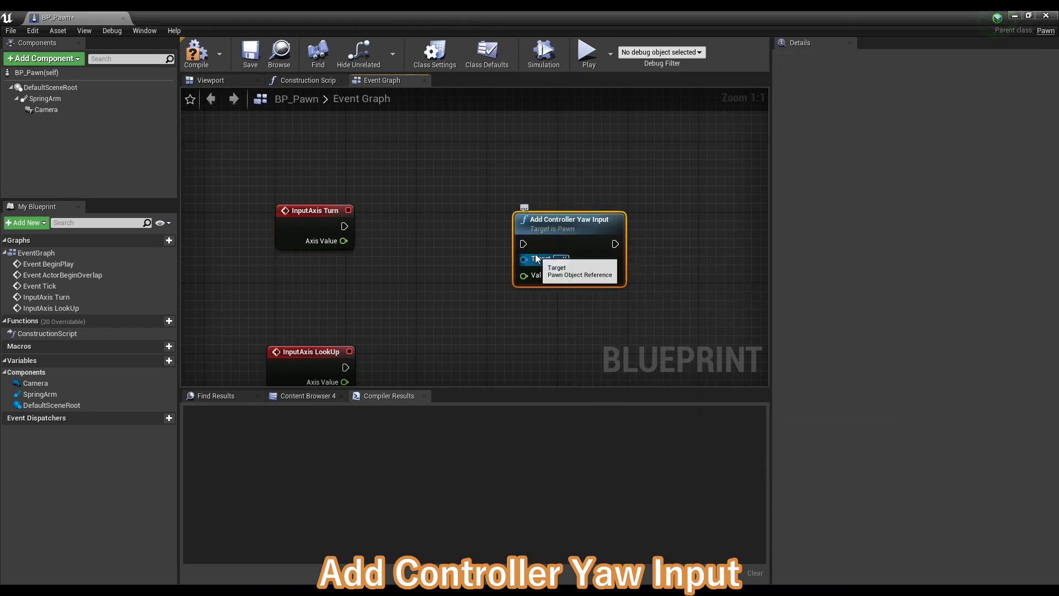
right_drag(550, 267, 497, 267)
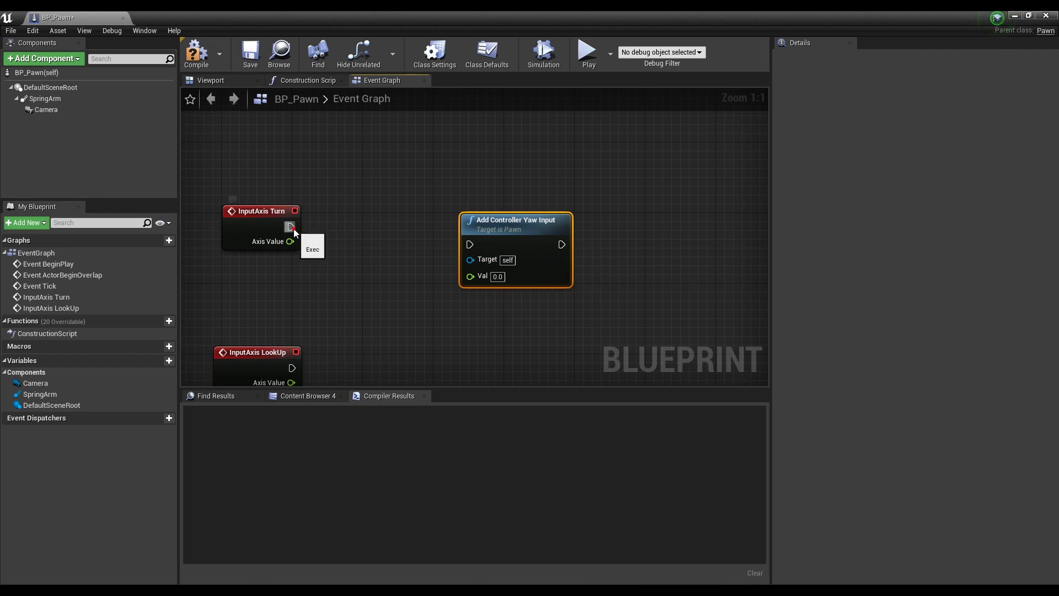
mouse_move(291, 226)
mouse_down()
mouse_move(469, 244)
mouse_move(543, 210)
mouse_up()
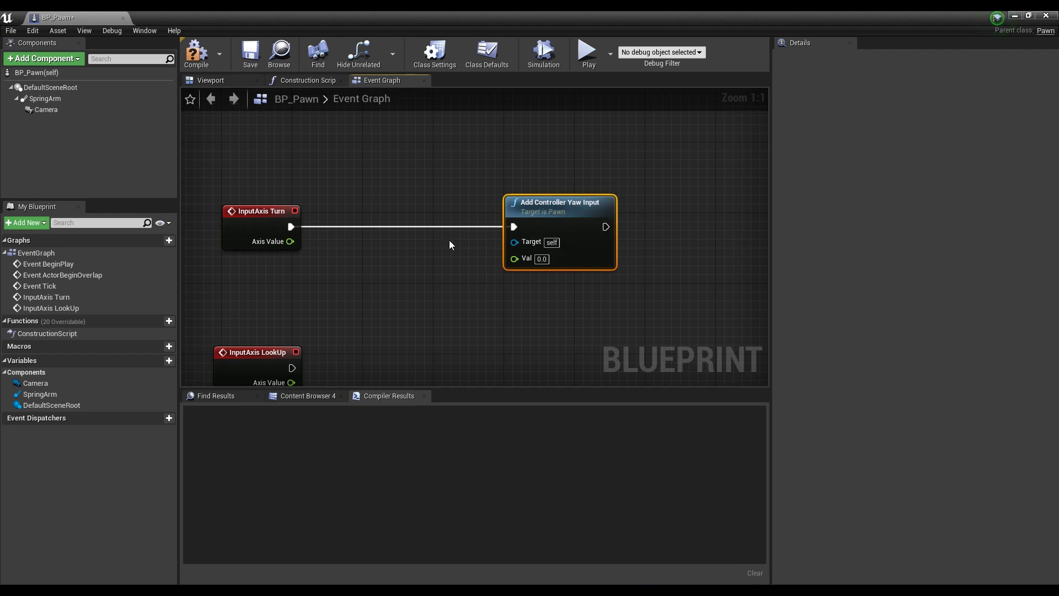
Multiply Turn's Axis Value by 0.7 with a float * float node feeding Val
right_click(380, 256)
text(mul)
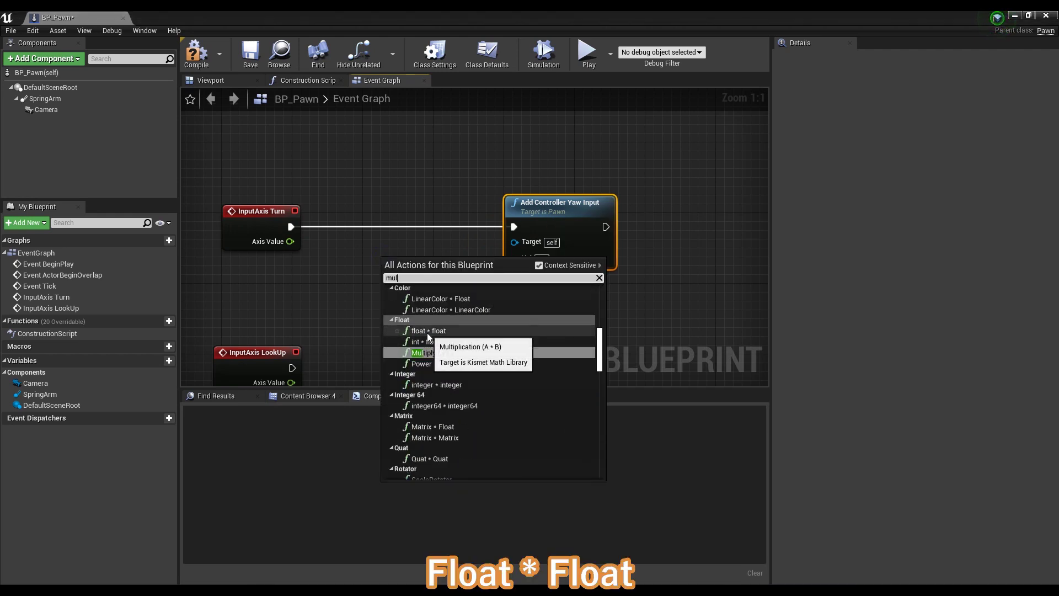
click(428, 331)
mouse_move(289, 241)
mouse_down()
mouse_move(390, 267)
mouse_move(518, 261)
mouse_up()
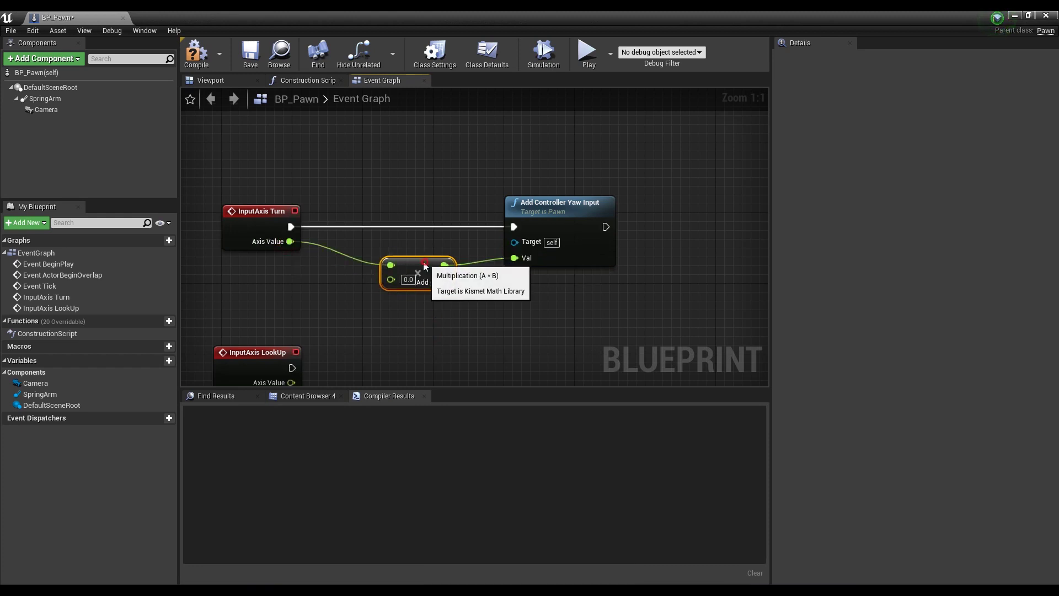
drag(450, 282, 441, 283)
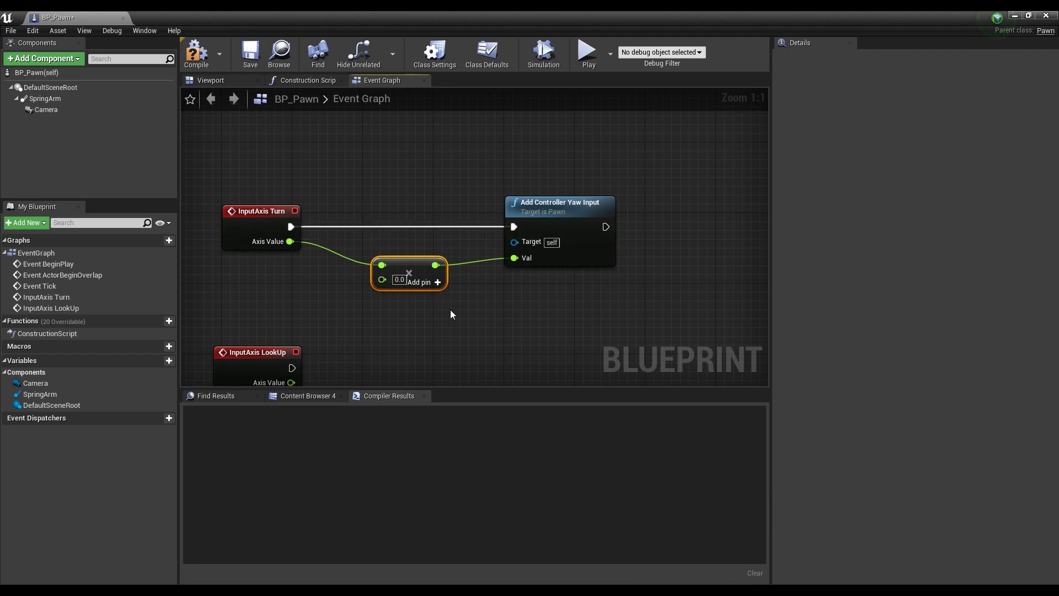
click(399, 279)
text(0.7)
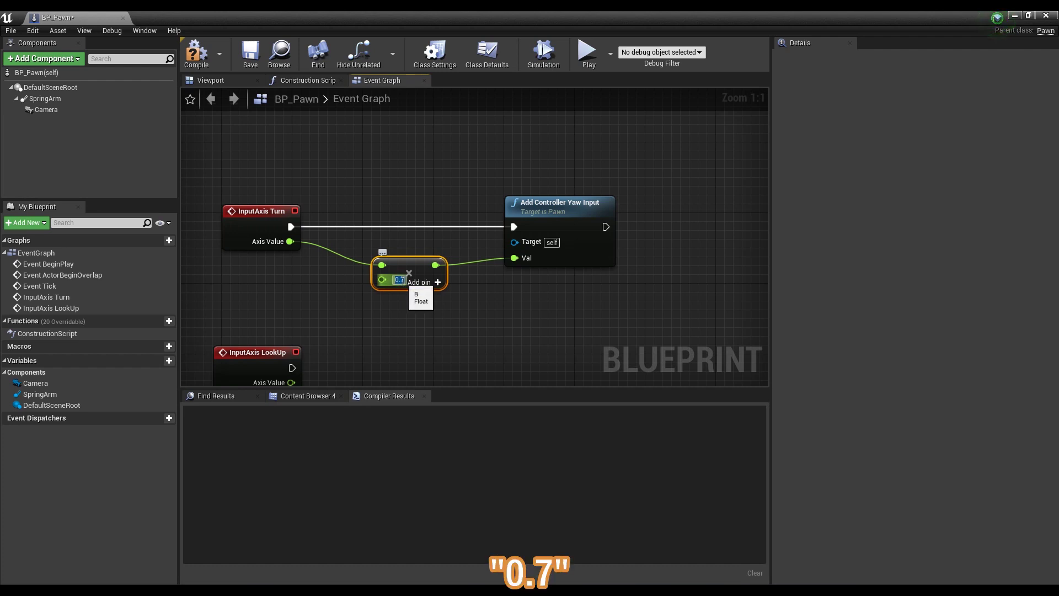
right_drag(426, 316, 424, 297)
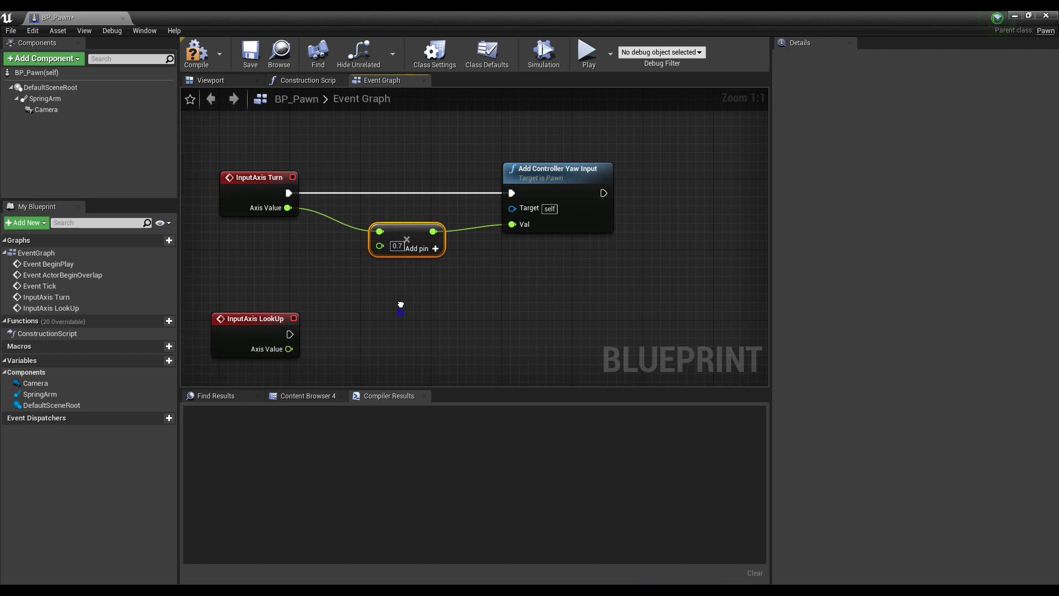
right_drag(405, 312, 419, 251)
right_click(465, 252)
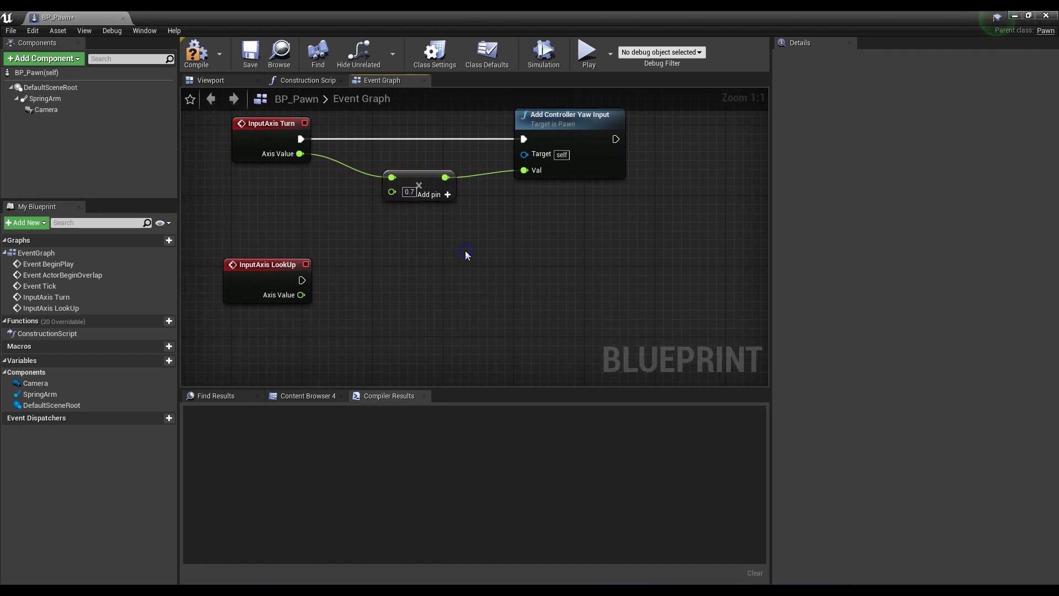
Add an Add Controller Pitch Input node driven by InputAxis LookUp's execution
text(add)
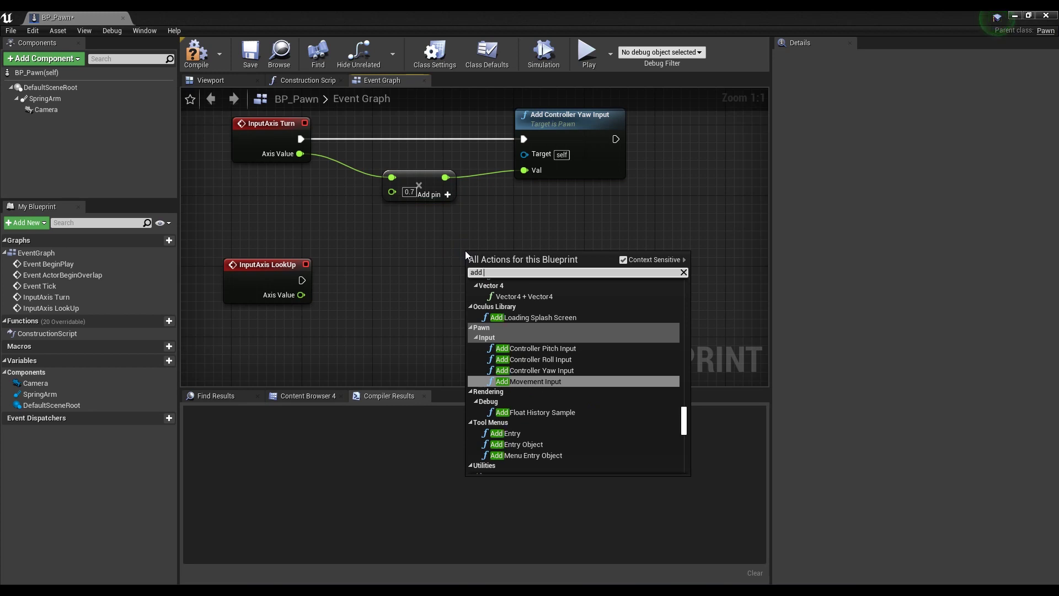
text( co)
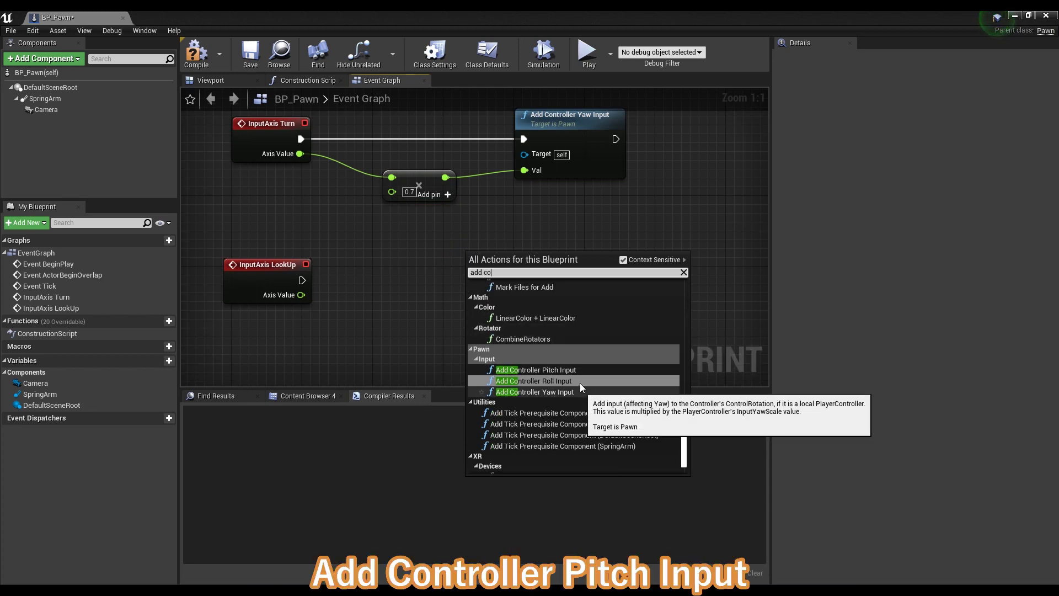
click(578, 371)
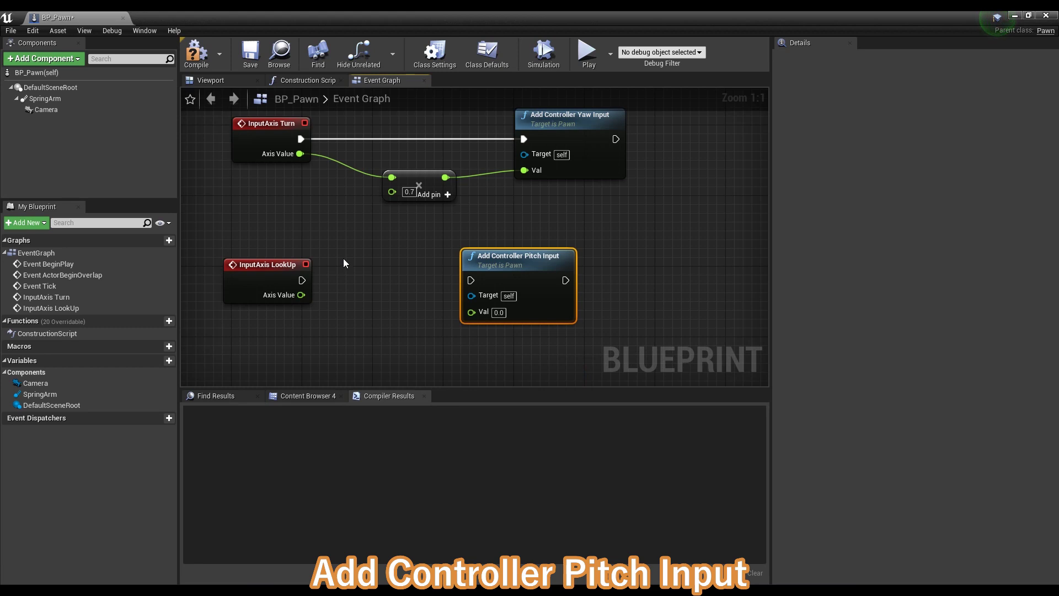
drag(476, 259, 528, 277)
drag(302, 280, 524, 298)
Copy the multiply node so LookUp's Axis Value times -0.7 feeds the pitch Val
click(419, 182)
key(ctrl+c)
key(ctrl+v)
mouse_move(301, 294)
mouse_down()
mouse_move(426, 326)
mouse_move(418, 320)
mouse_move(524, 333)
mouse_up()
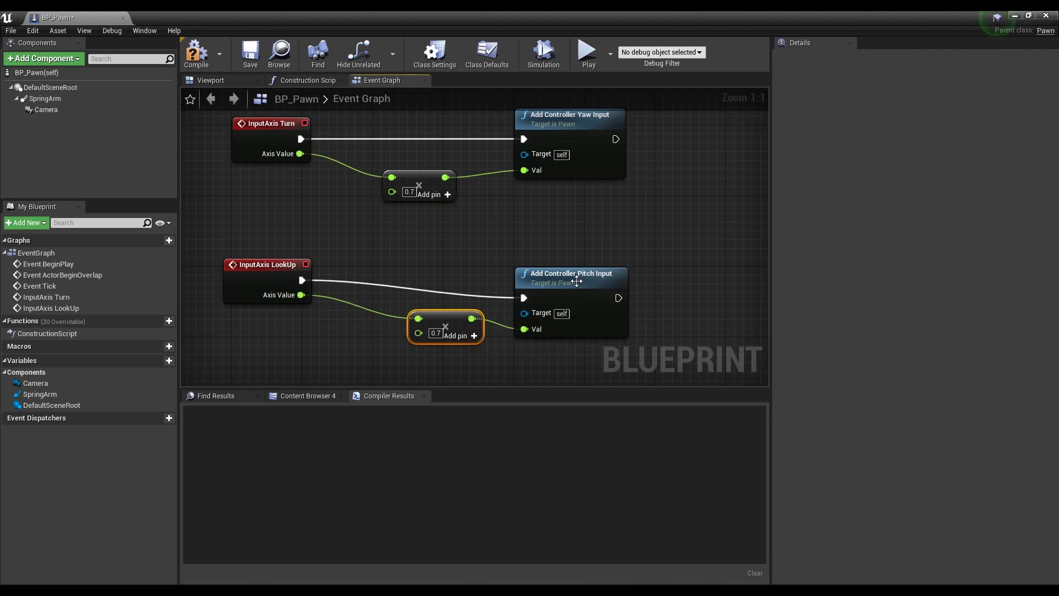
drag(552, 276, 560, 258)
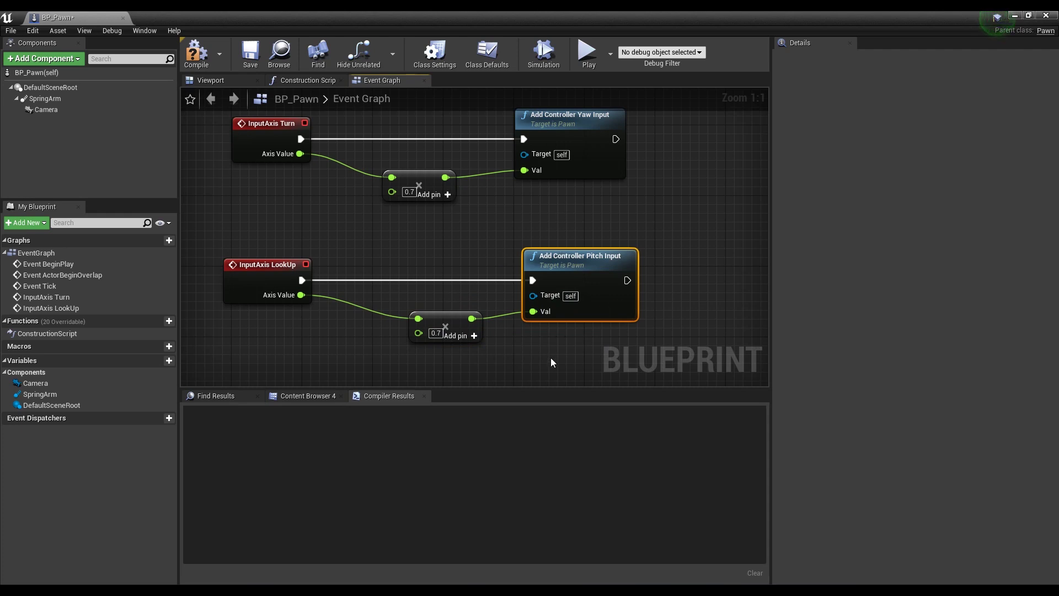
right_drag(461, 318, 466, 260)
drag(466, 260, 458, 260)
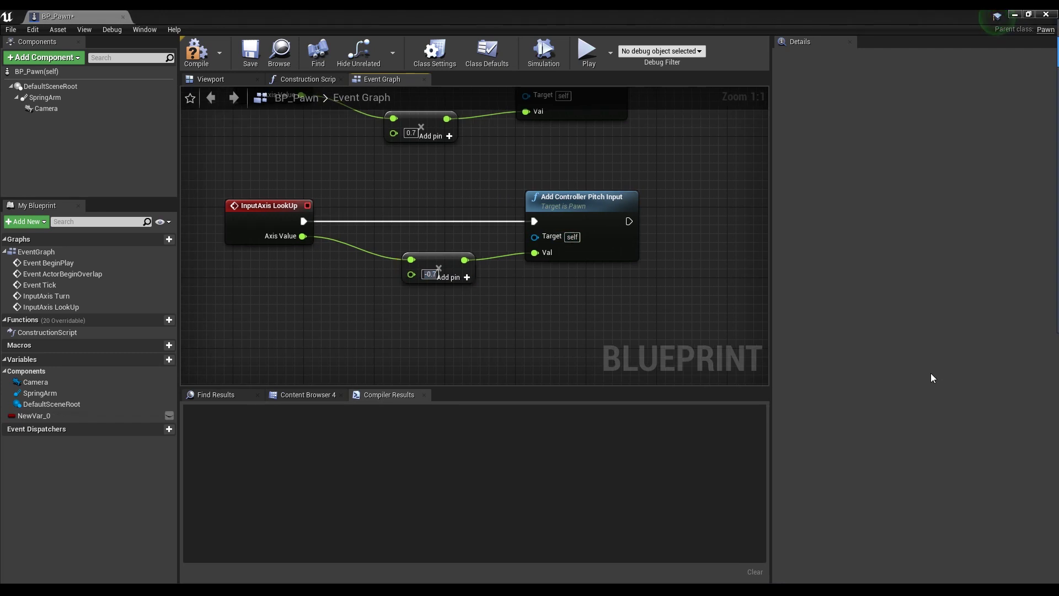
right_drag(649, 196, 539, 168)
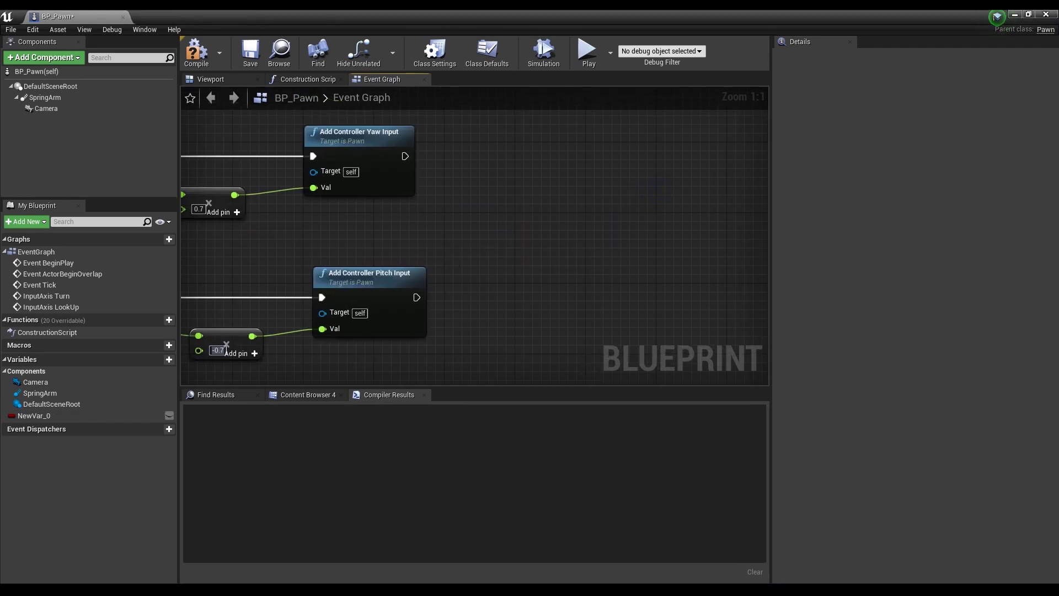
Add a Mouse Wheel Up and a Mouse Wheel Down event node to the graph
right_click(538, 167)
text(mous)
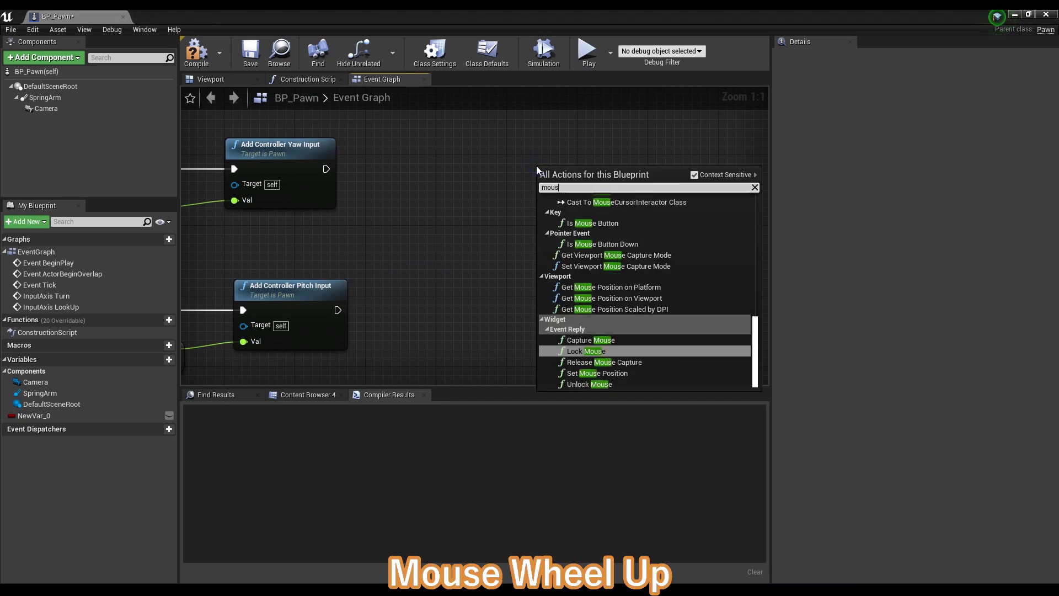
text(e w)
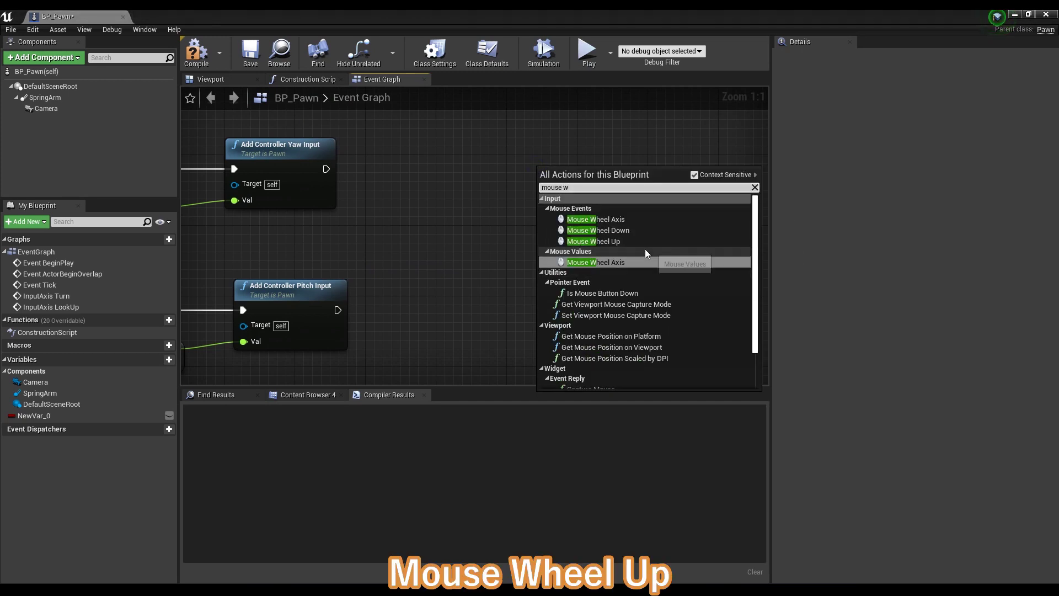
click(594, 241)
right_click(543, 271)
text(mo)
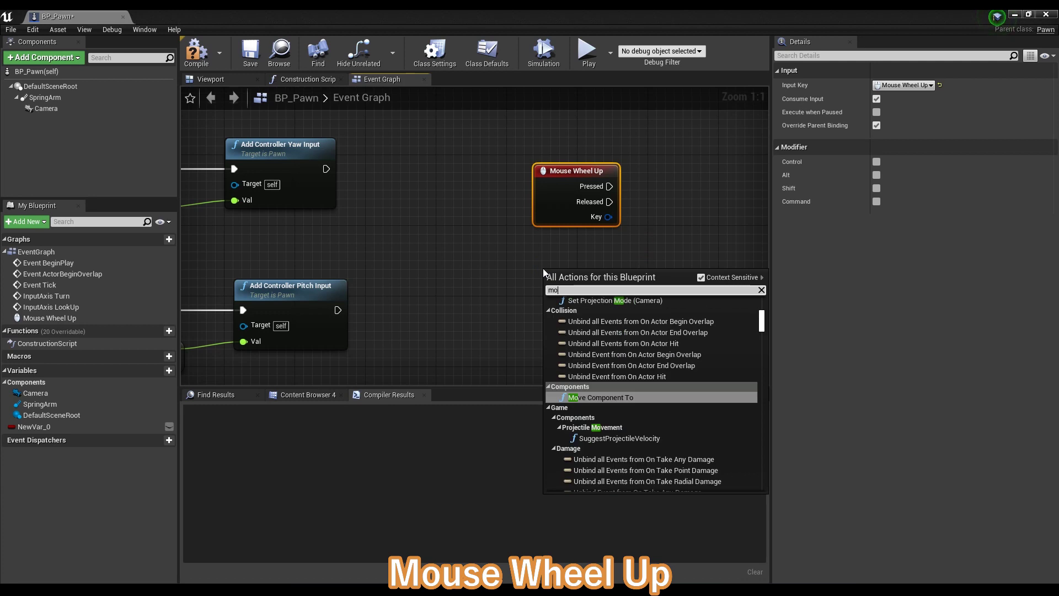
text(use w)
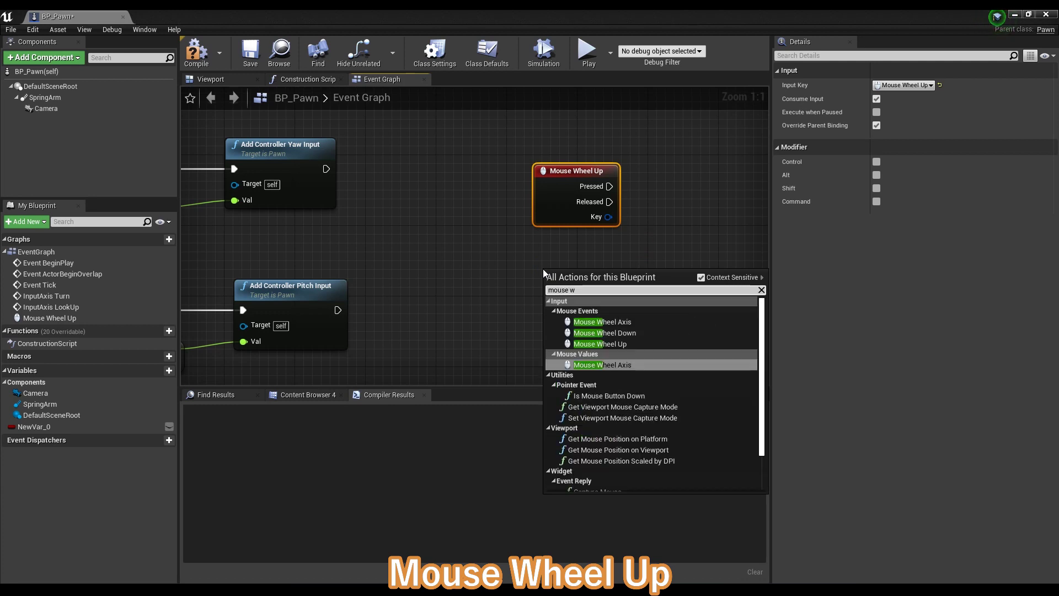
click(604, 333)
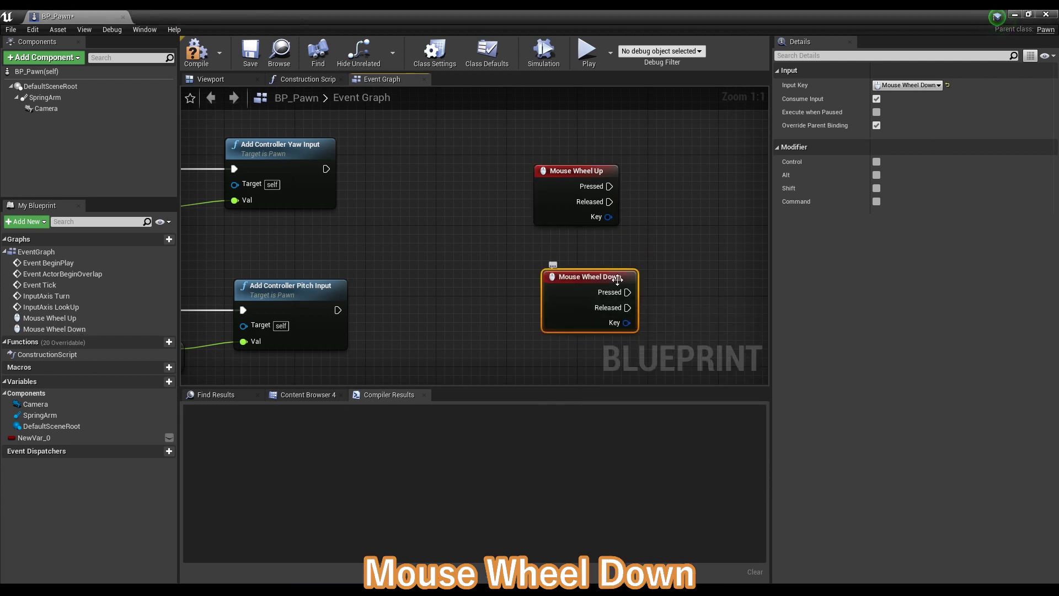
right_drag(613, 220, 568, 236)
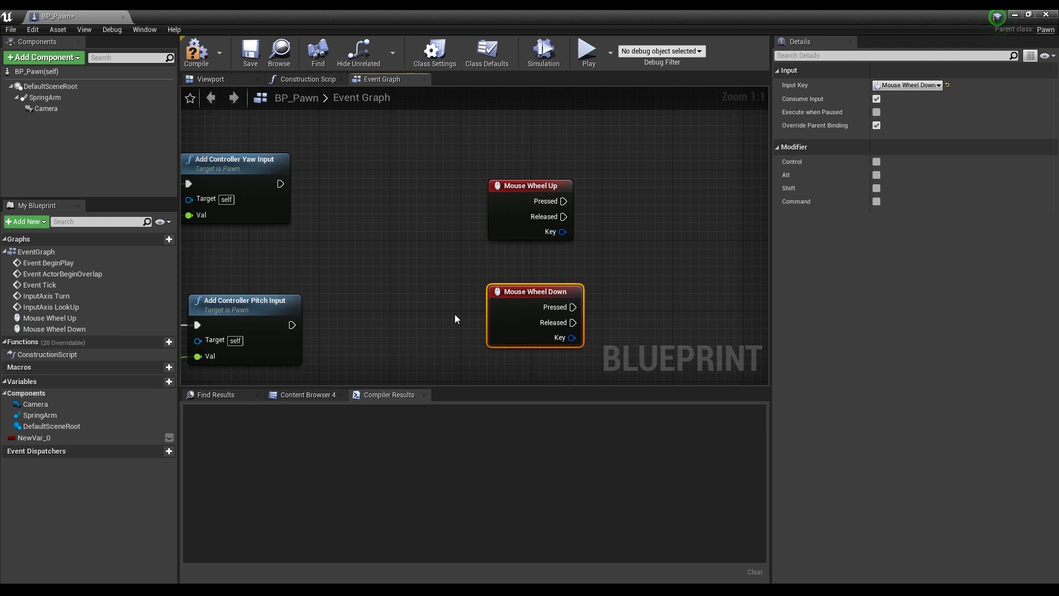
mouse_move(587, 207)
right_down()
mouse_move(458, 174)
mouse_move(547, 167)
mouse_move(407, 206)
right_up()
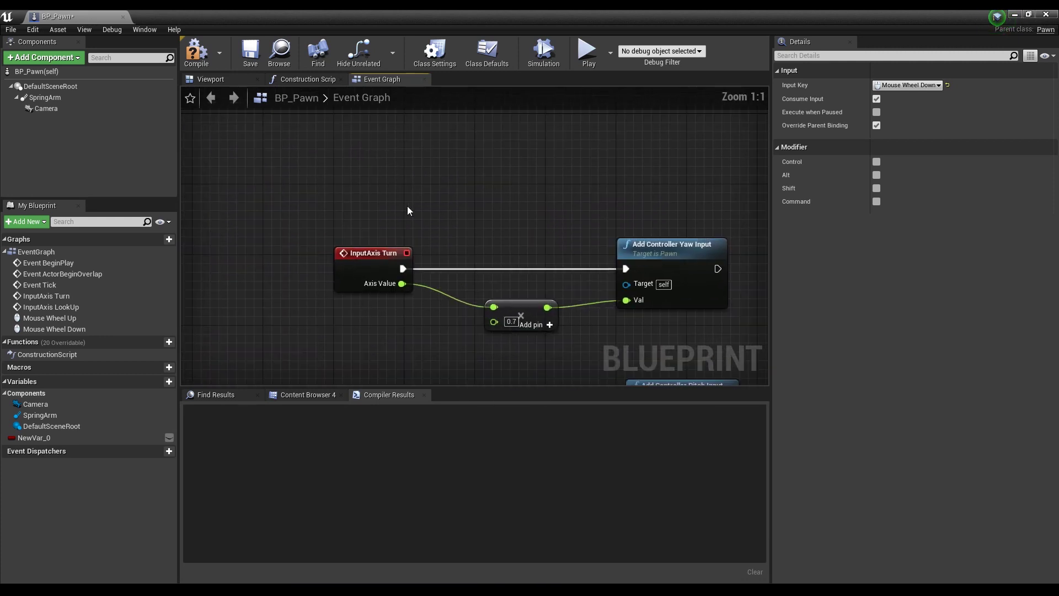
Add a Mouse X event node near the Turn nodes, then delete it as unneeded
right_click(375, 187)
text(mouse)
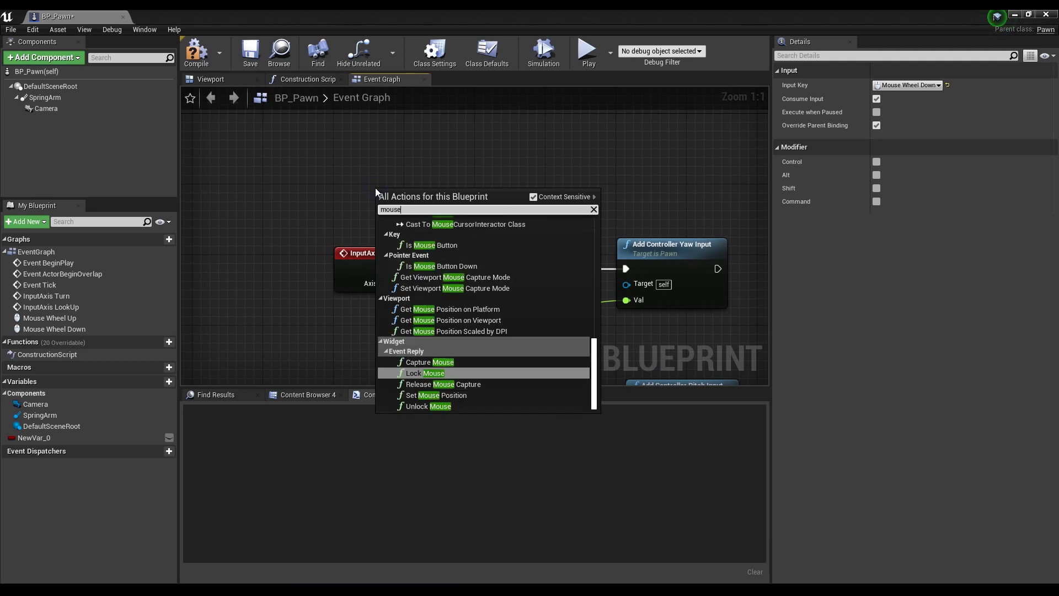
text( x)
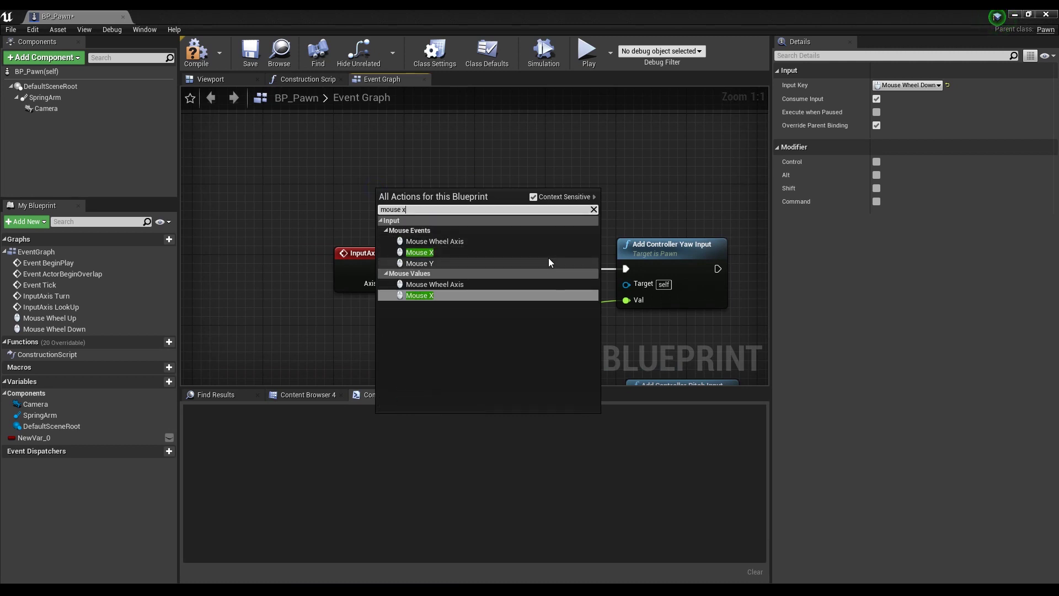
click(548, 254)
right_drag(539, 266, 542, 218)
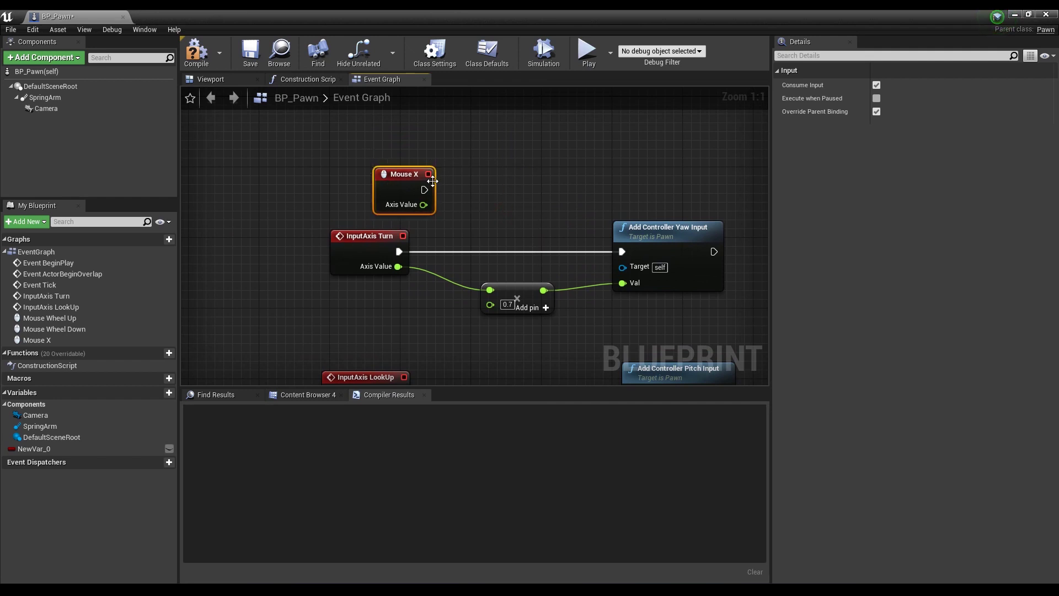
key(Delete)
scroll(458, 177, down, 4)
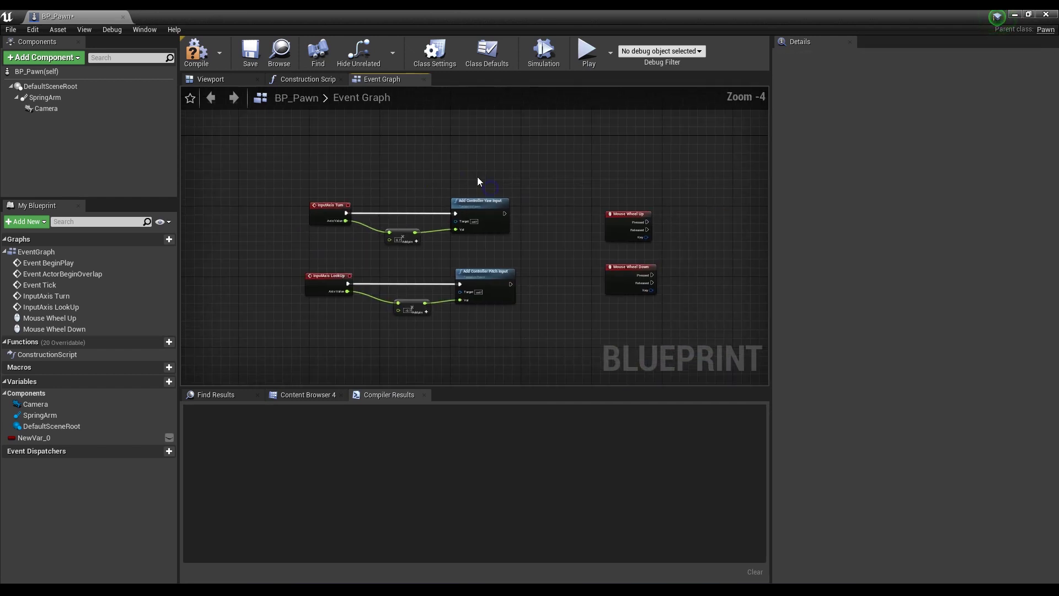
Drop a SpringArm reference and a SET Target Arm Length node fired by Mouse Wheel Up
scroll(668, 229, up, 2)
right_drag(667, 226, 580, 228)
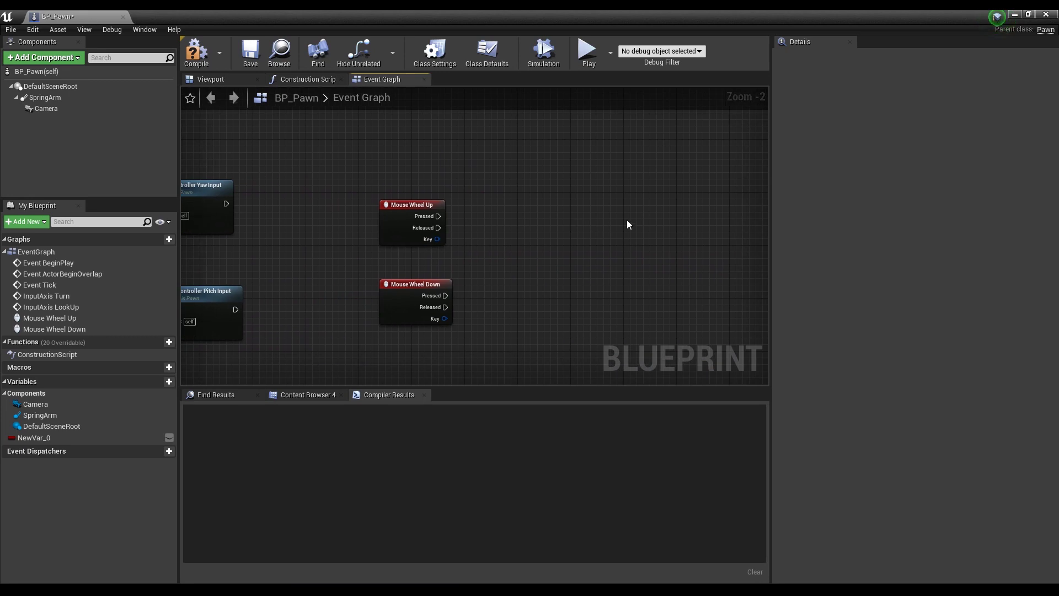
right_drag(513, 222, 451, 234)
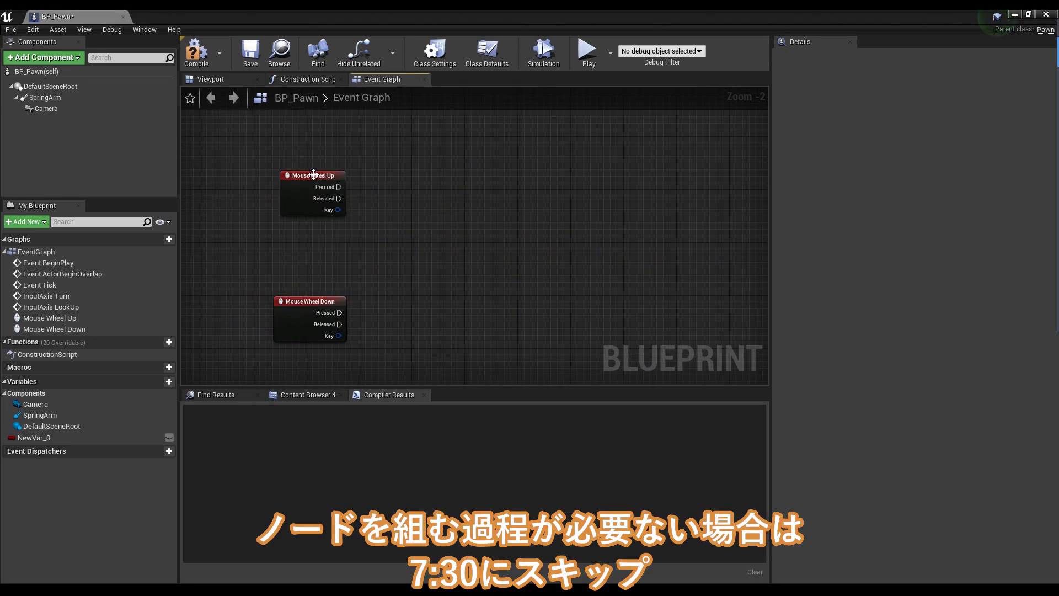
click(44, 109)
click(47, 98)
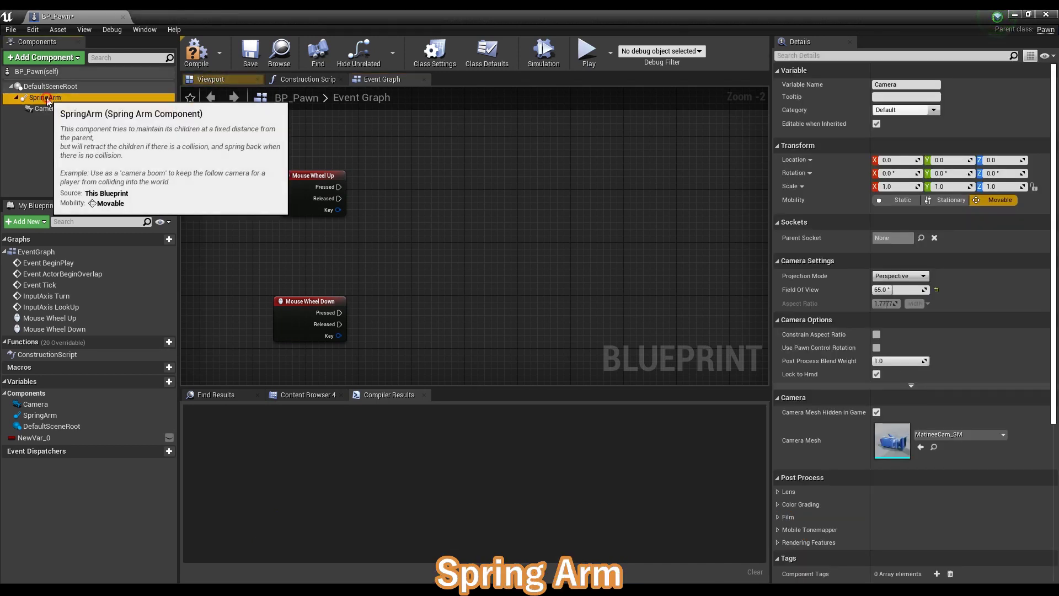
mouse_move(47, 98)
mouse_down()
mouse_move(292, 225)
mouse_move(309, 252)
mouse_move(442, 213)
mouse_up()
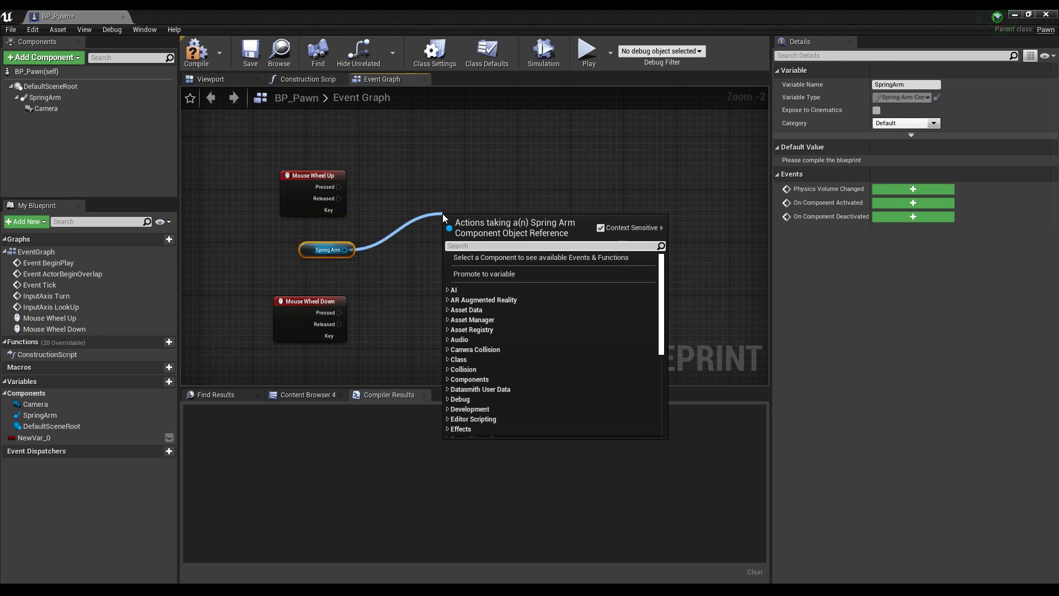
text(target)
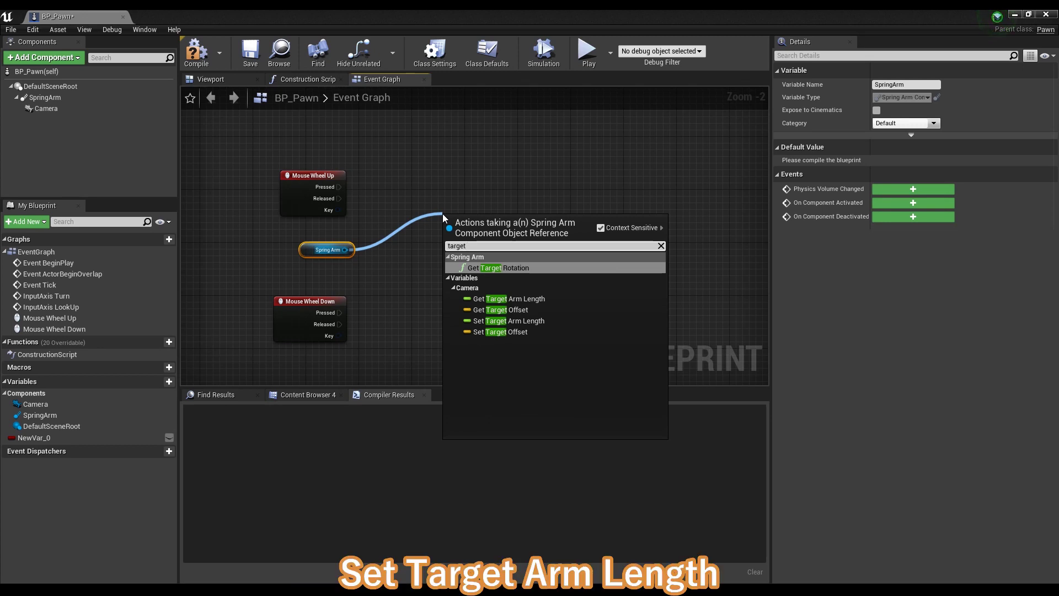
click(540, 321)
drag(531, 233, 610, 174)
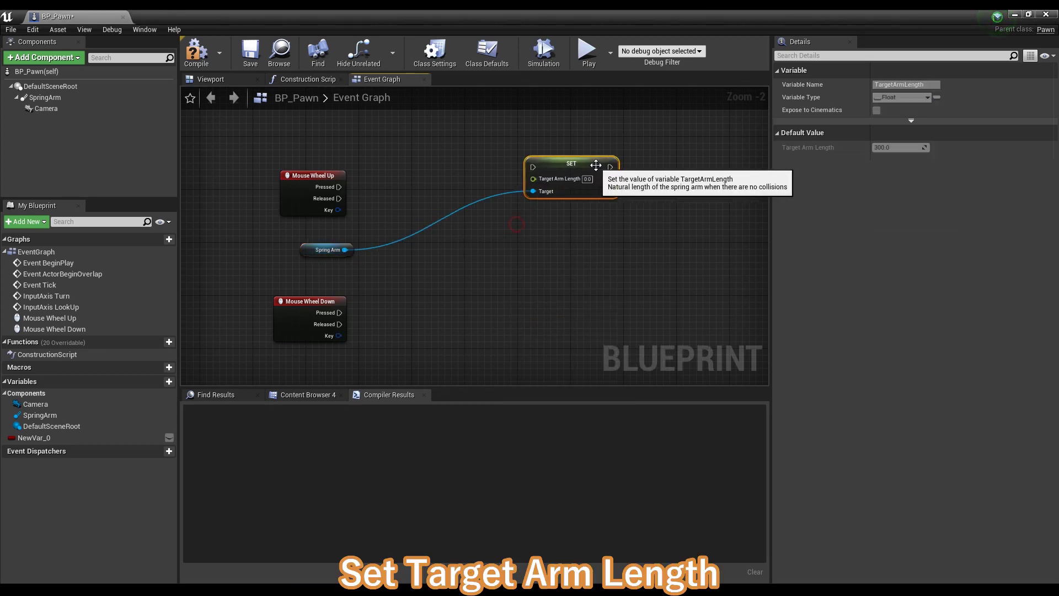
mouse_move(339, 187)
mouse_down()
mouse_move(528, 168)
mouse_move(625, 184)
mouse_up()
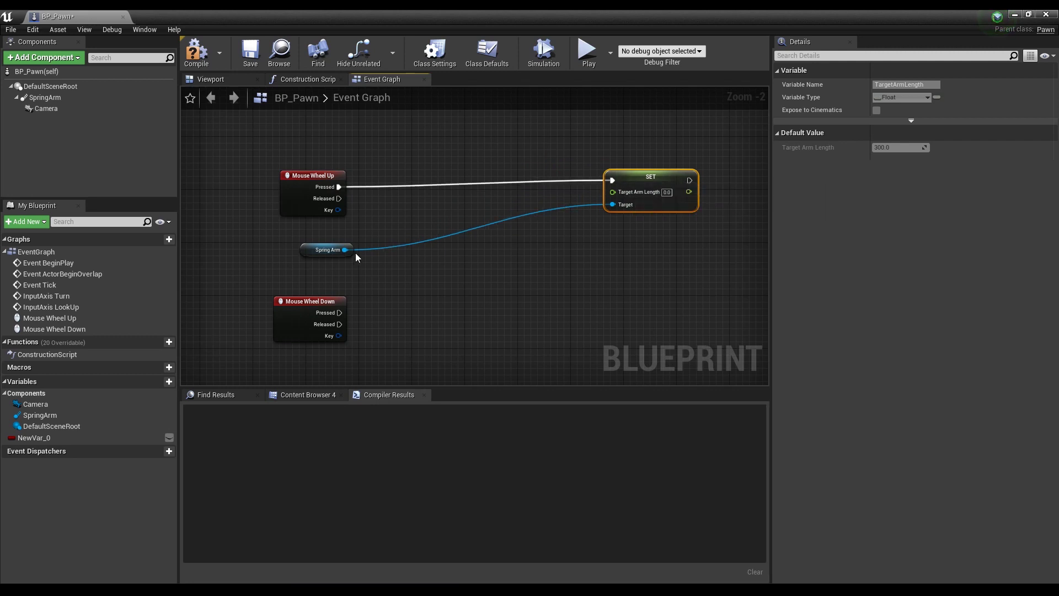
Add a Get Target Arm Length node from the SpringArm reference
drag(345, 250, 398, 250)
text(get arm)
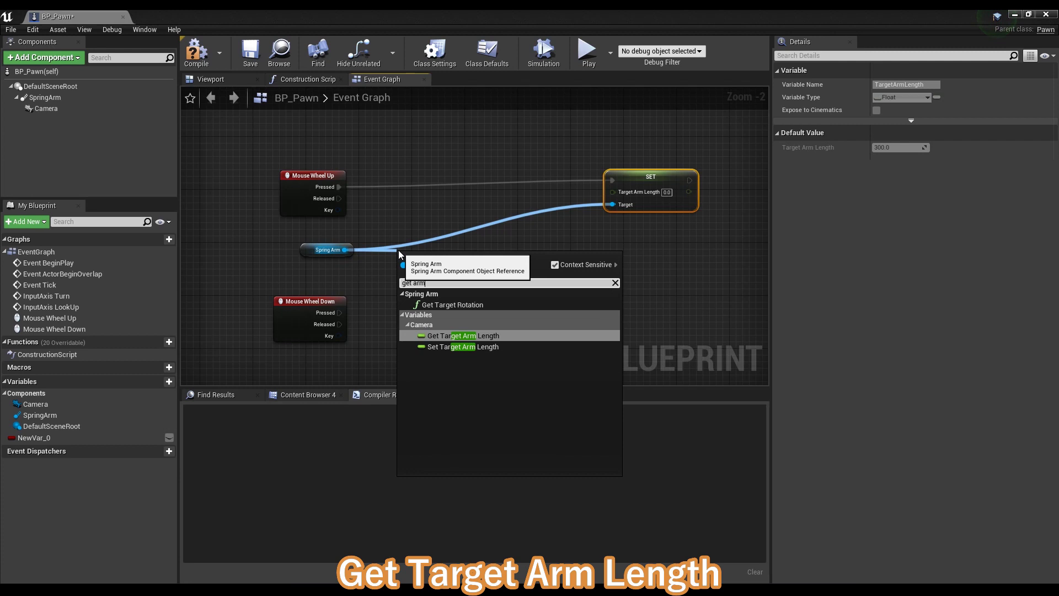
key(Return)
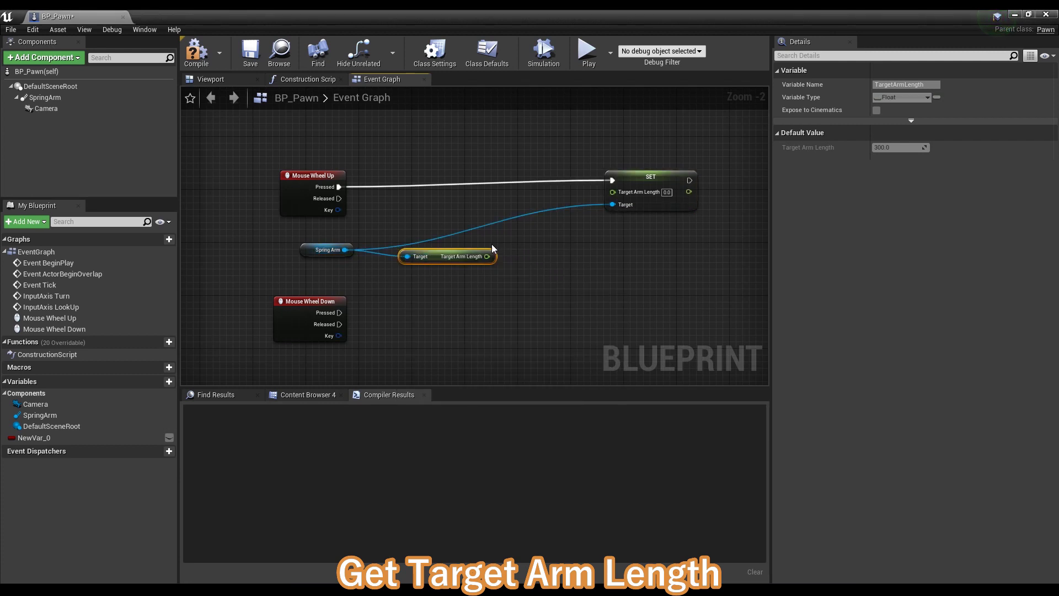
drag(486, 256, 524, 256)
Subtract 20 from Target Arm Length with a float - float node
text(--)
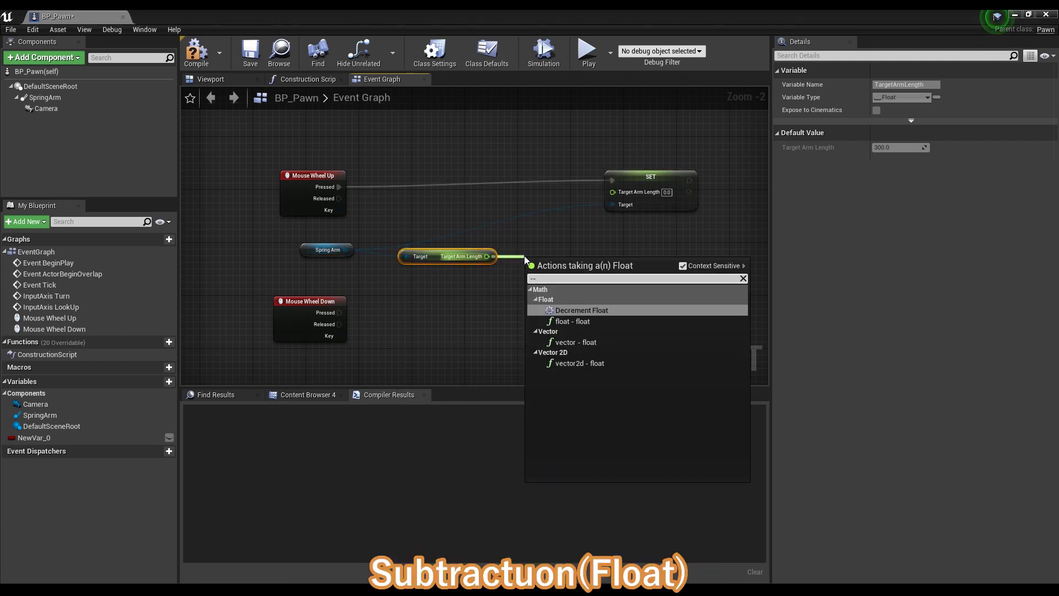
key(Down)
key(Return)
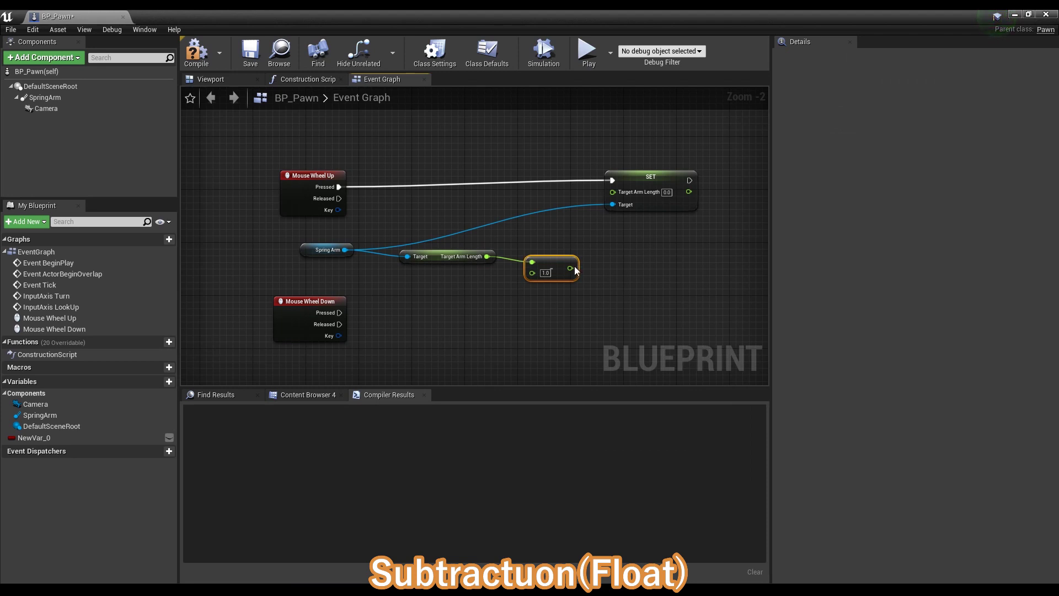
drag(561, 265, 548, 271)
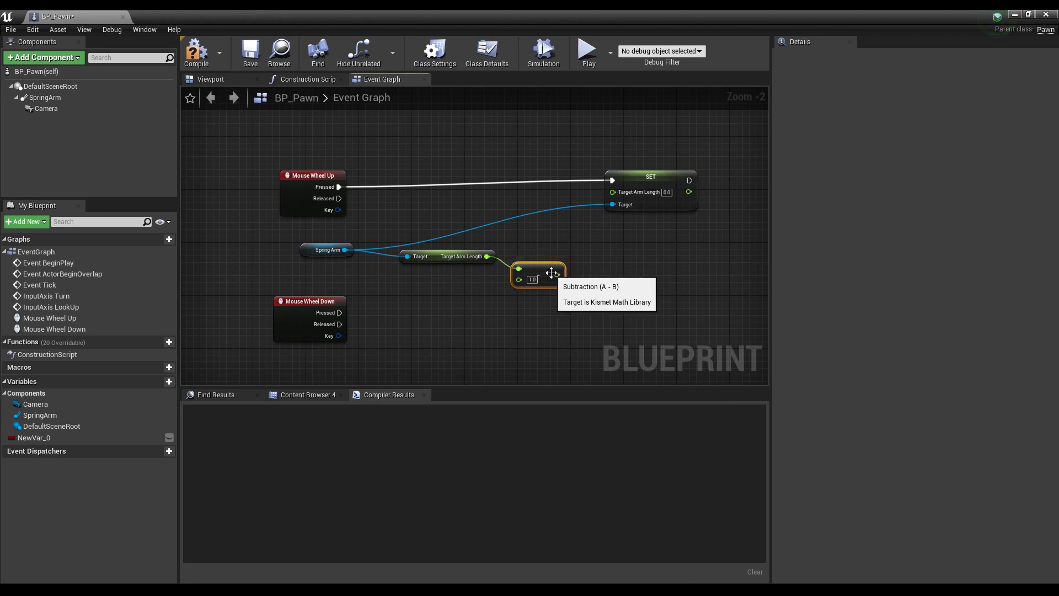
click(533, 280)
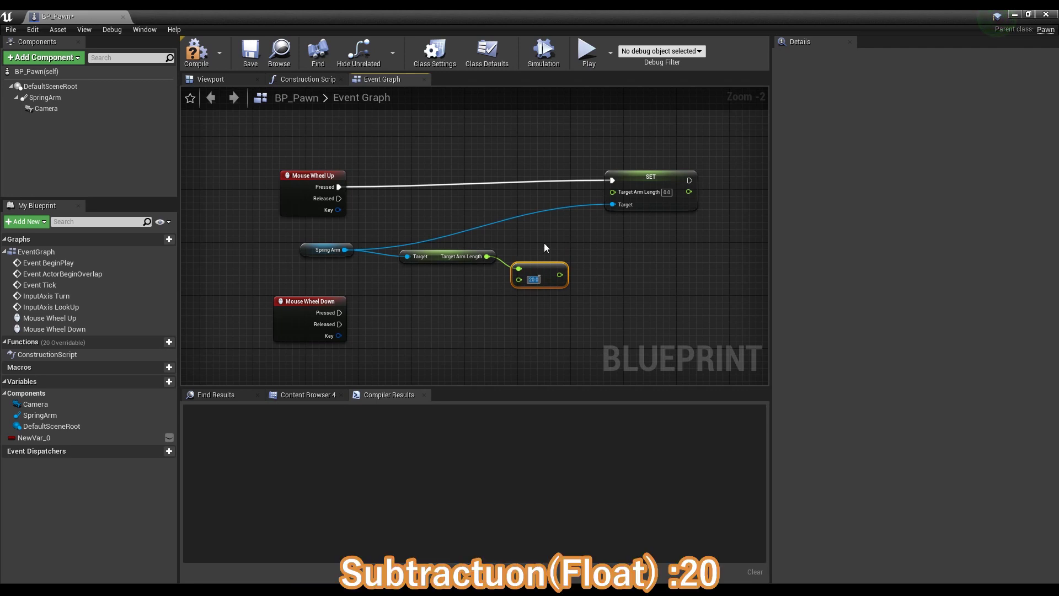
right_drag(544, 247, 435, 253)
drag(541, 184, 613, 183)
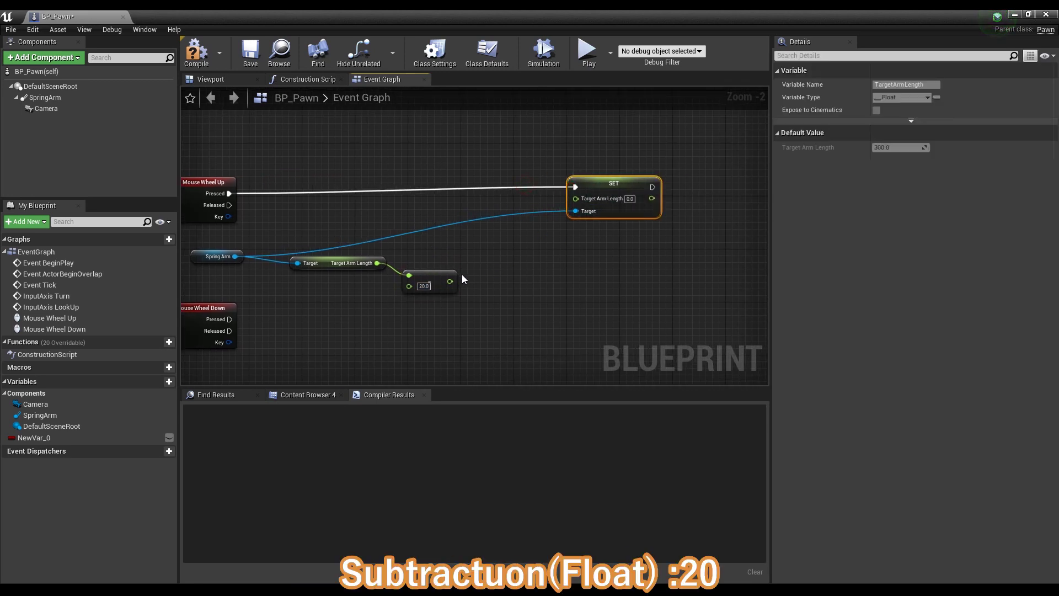
Clamp the subtraction result between 300 and 590 and feed it into SET Target Arm Length
drag(450, 282, 505, 255)
text(lamp)
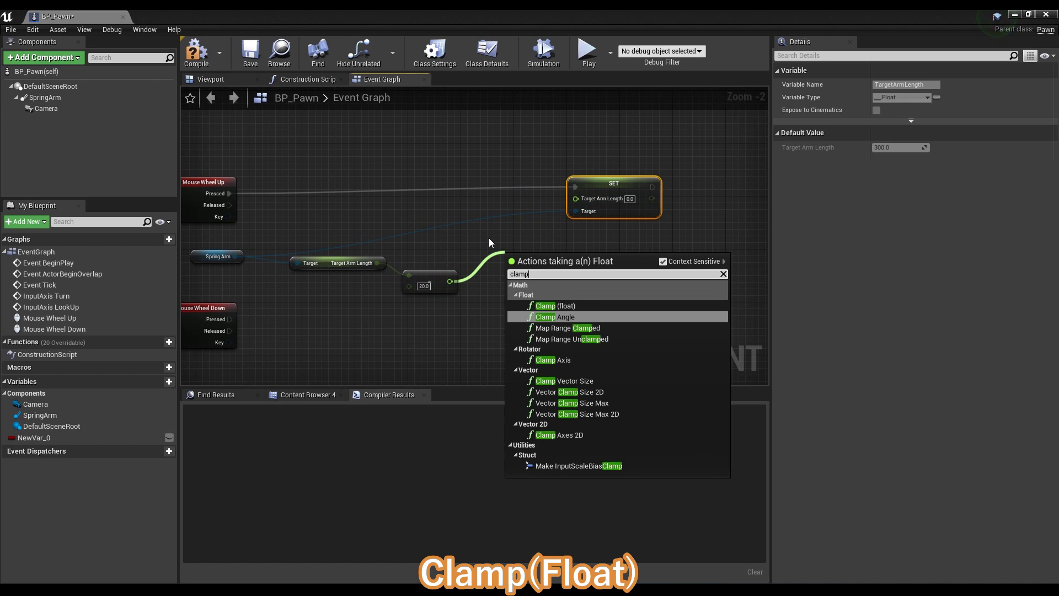
key(Up)
key(Return)
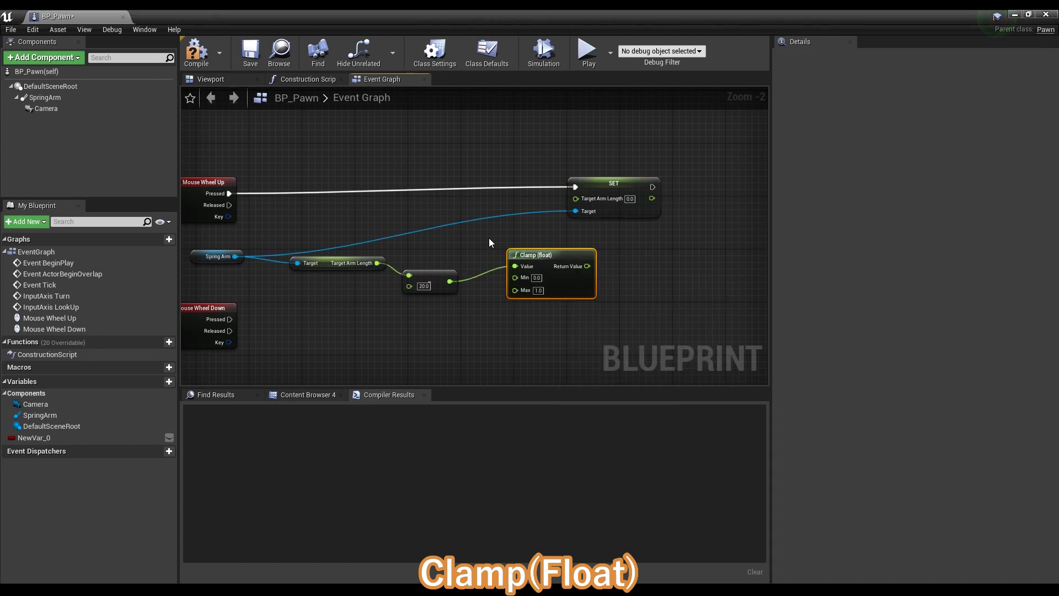
drag(577, 271, 620, 190)
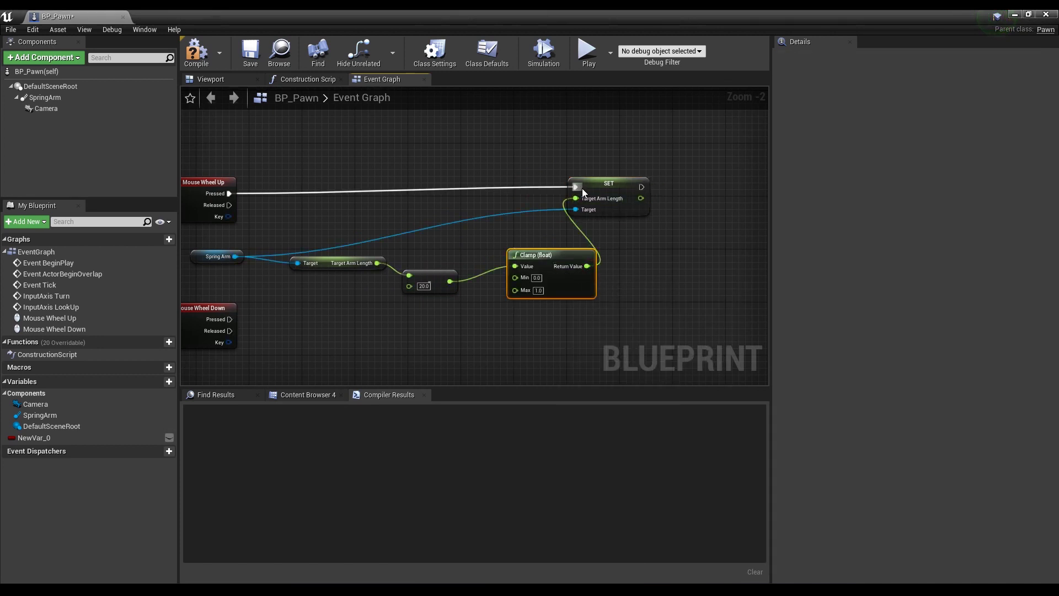
click(528, 277)
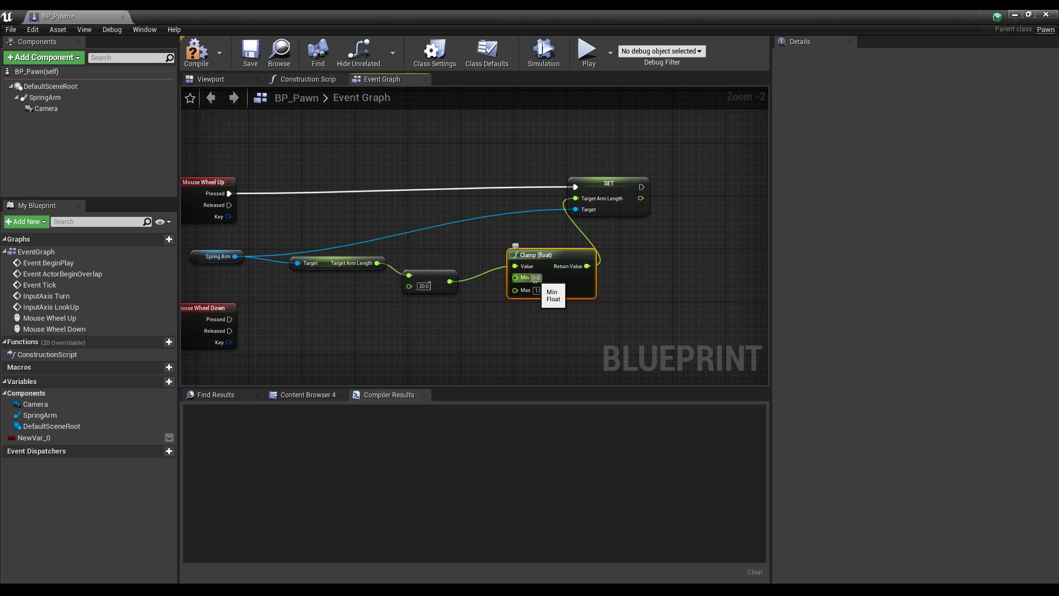
text(300)
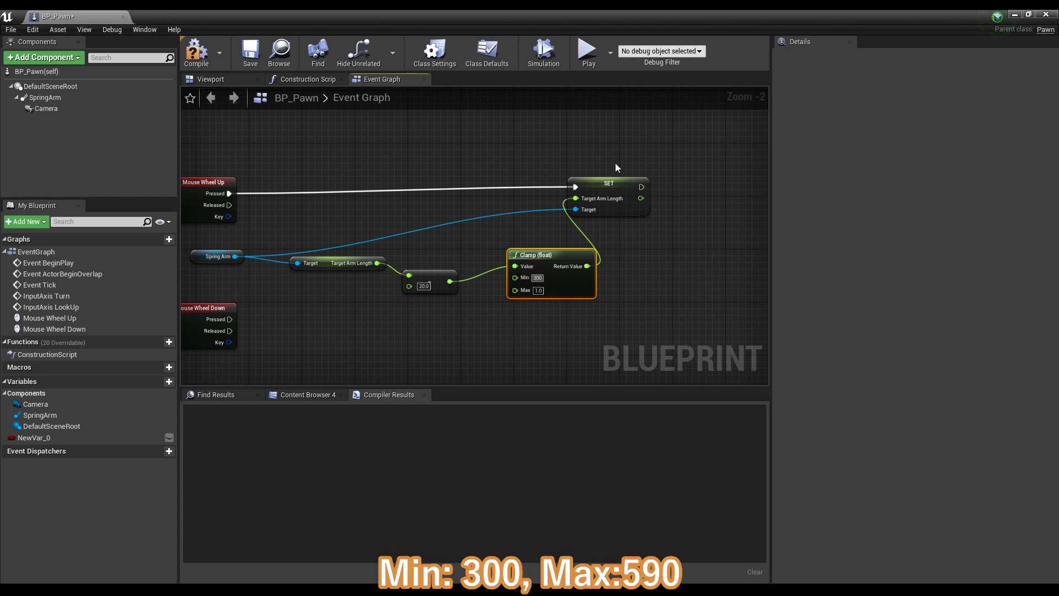
key(Tab)
text(590)
key(Return)
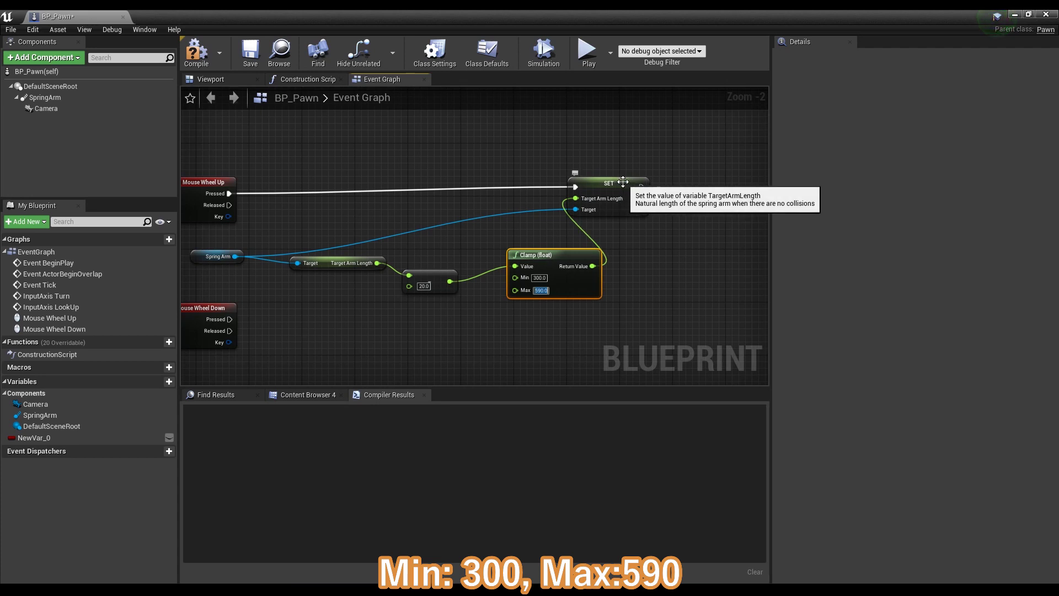
Move the SET node right and select the SET and Clamp nodes together
drag(603, 175, 663, 176)
right_drag(676, 294, 683, 233)
mouse_move(682, 233)
mouse_down()
mouse_move(630, 179)
mouse_move(576, 182)
mouse_up()
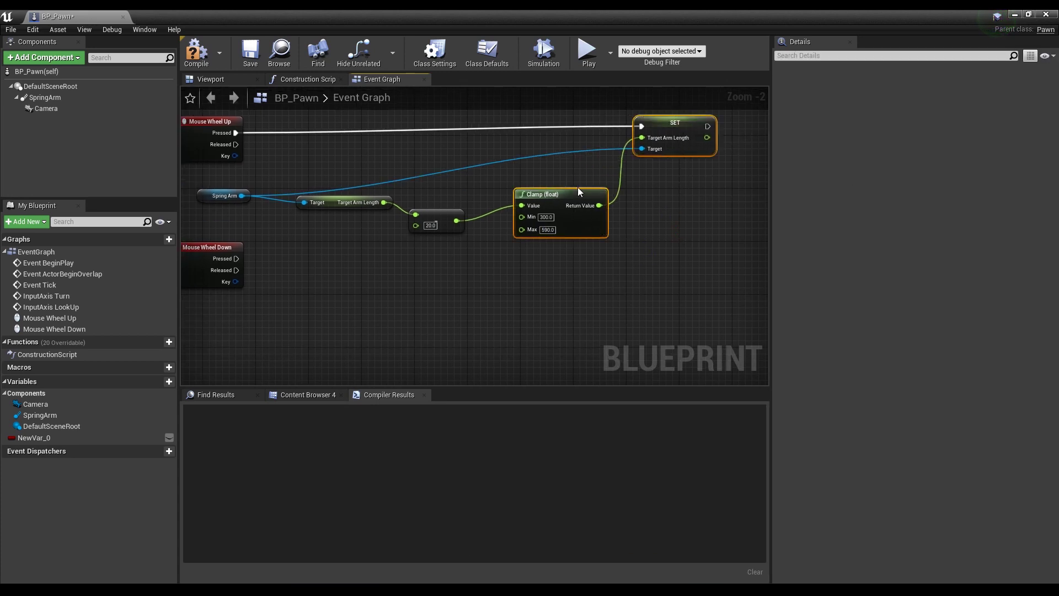
key(ctrl+w)
Duplicate the SET and Clamp nodes with Ctrl+W and fire the copy from Mouse Wheel Down
scroll(647, 249, down, 3)
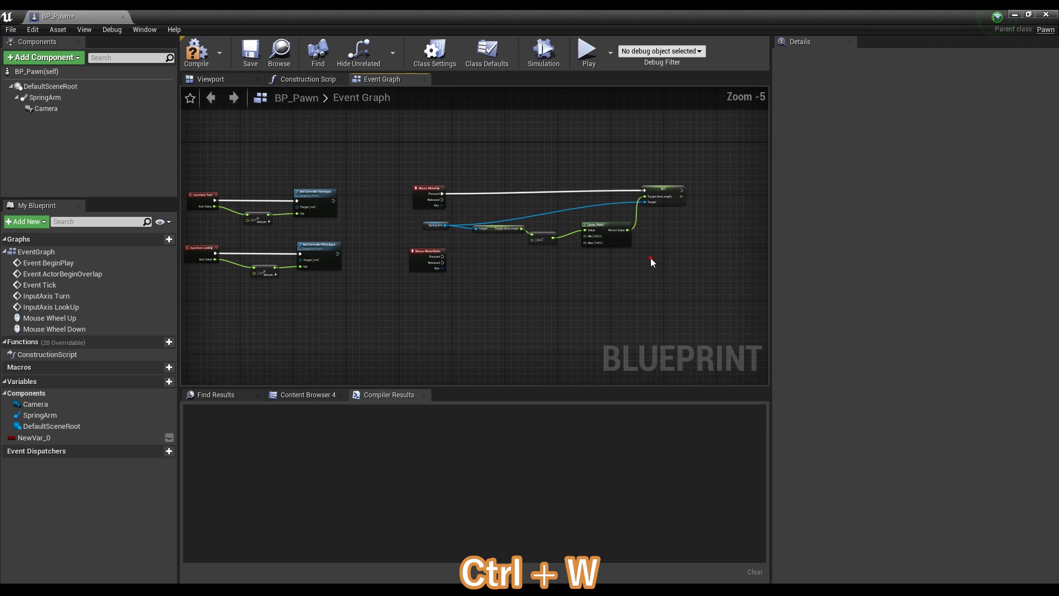
scroll(664, 244, down, 2)
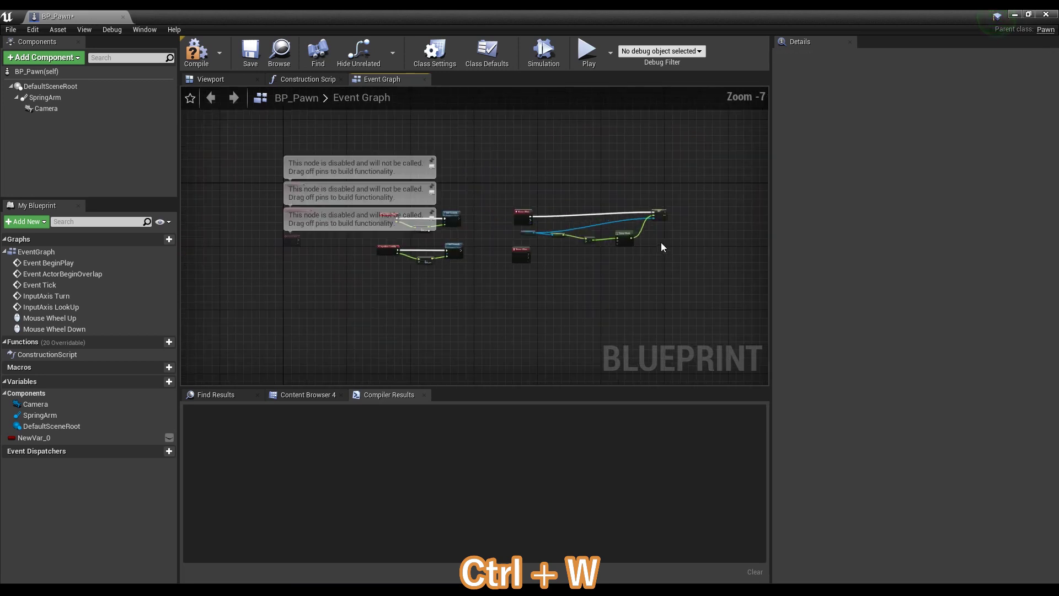
scroll(661, 243, up, 3)
drag(661, 242, 594, 167)
key(ctrl+w)
mouse_move(706, 283)
mouse_down()
mouse_move(680, 223)
mouse_move(653, 267)
mouse_up()
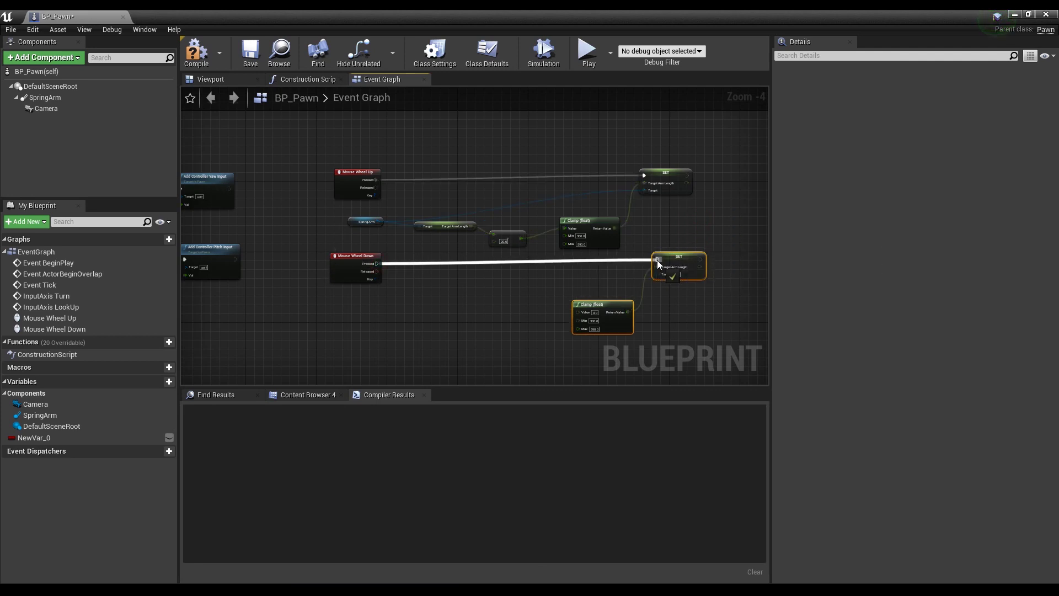
drag(377, 263, 657, 260)
scroll(614, 267, up, 3)
Add 20 to Target Arm Length and clamp the sum with minimum -650 and maximum 590
drag(368, 194, 406, 294)
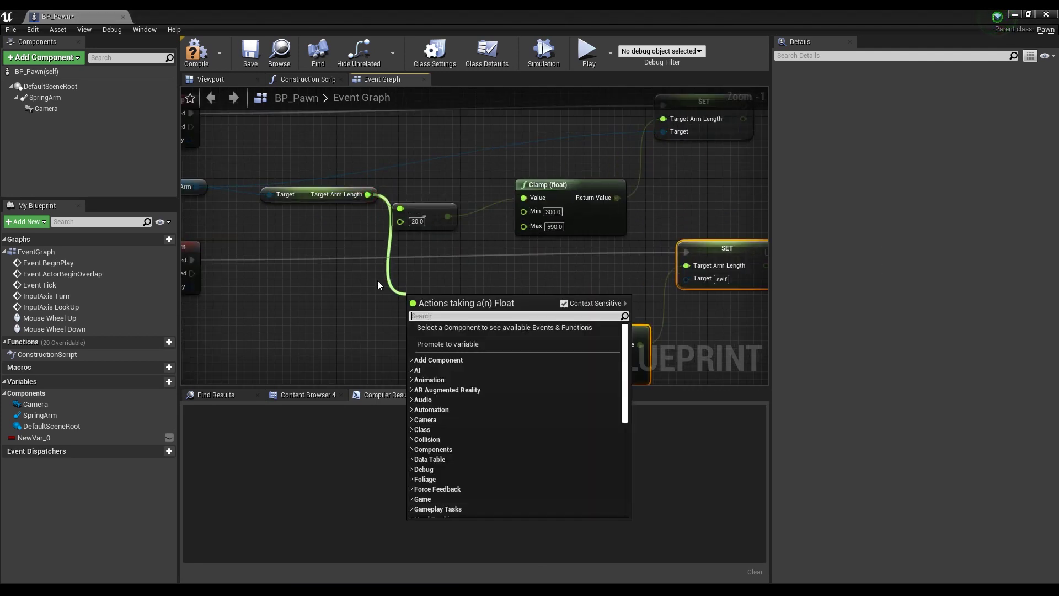
text(++)
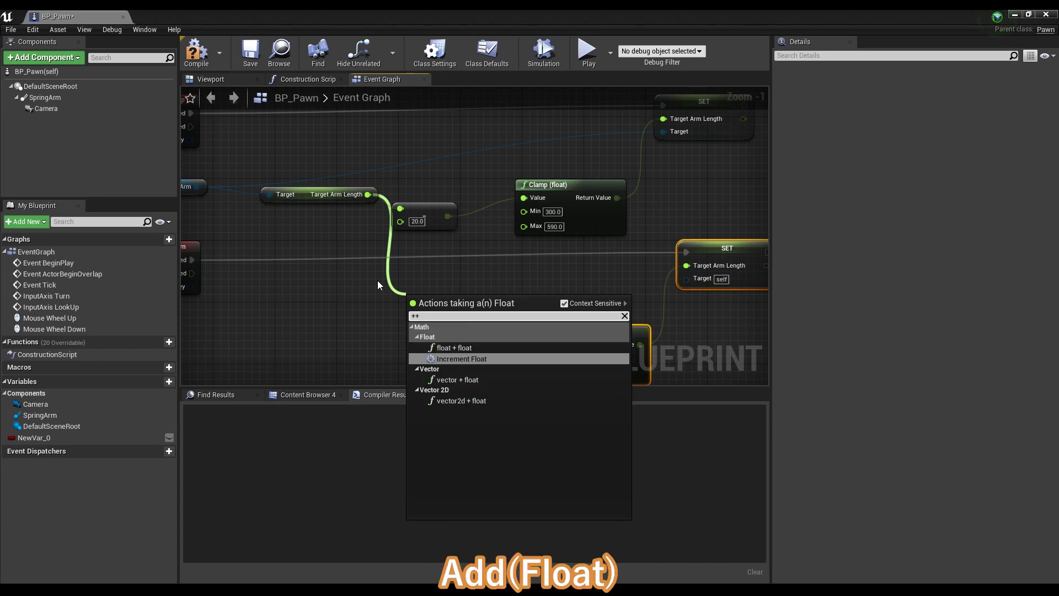
key(Return)
right_drag(462, 254, 488, 203)
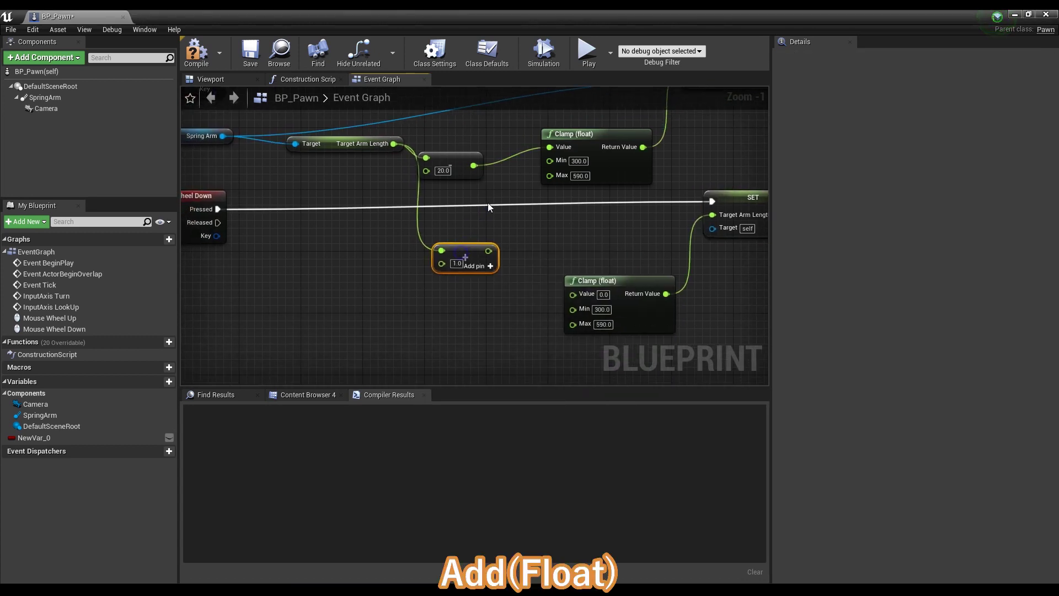
click(457, 264)
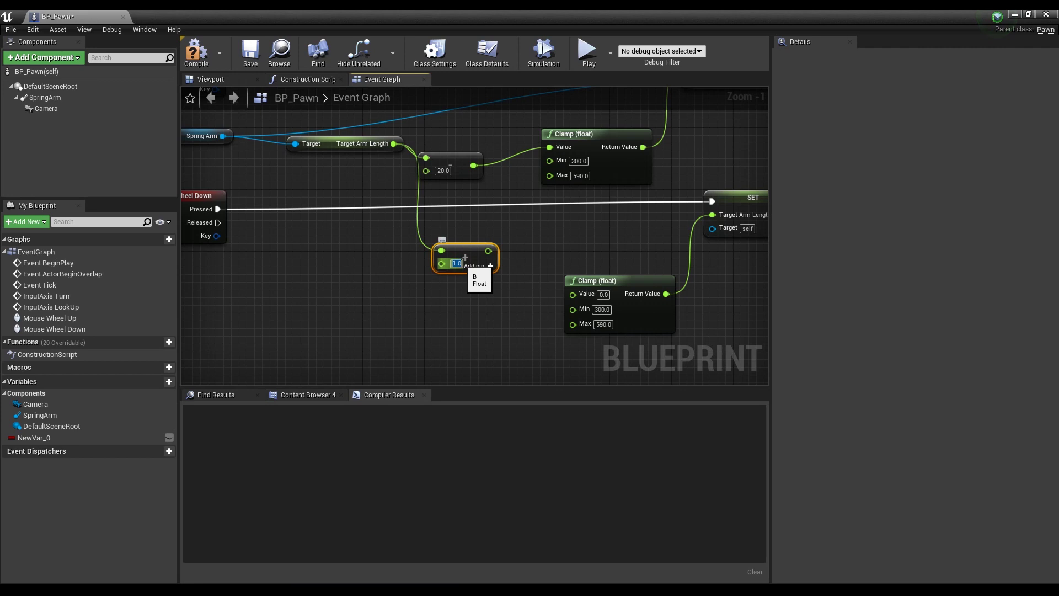
text(20)
drag(490, 251, 572, 294)
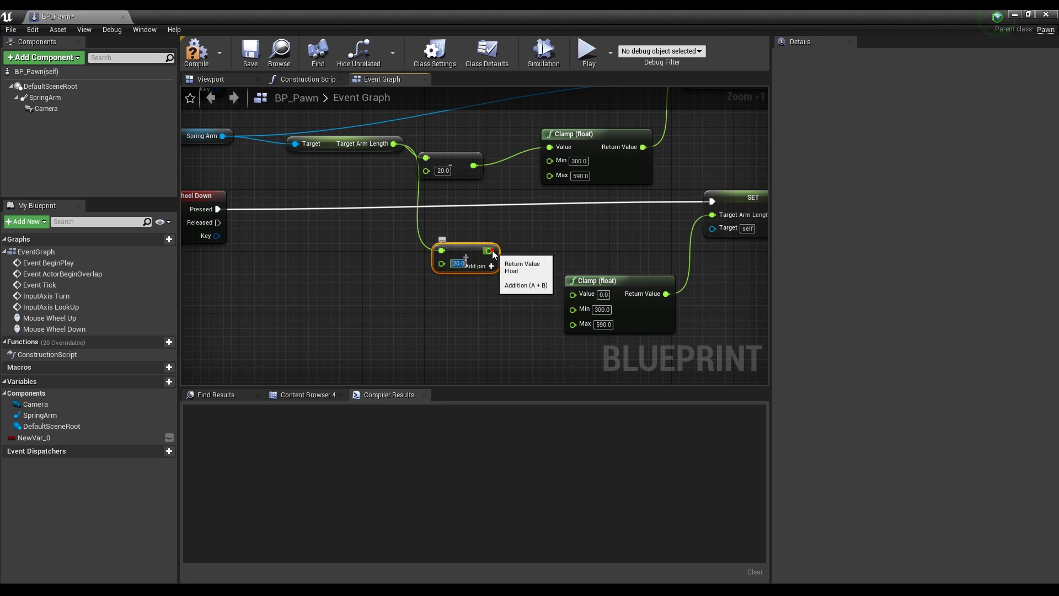
click(599, 307)
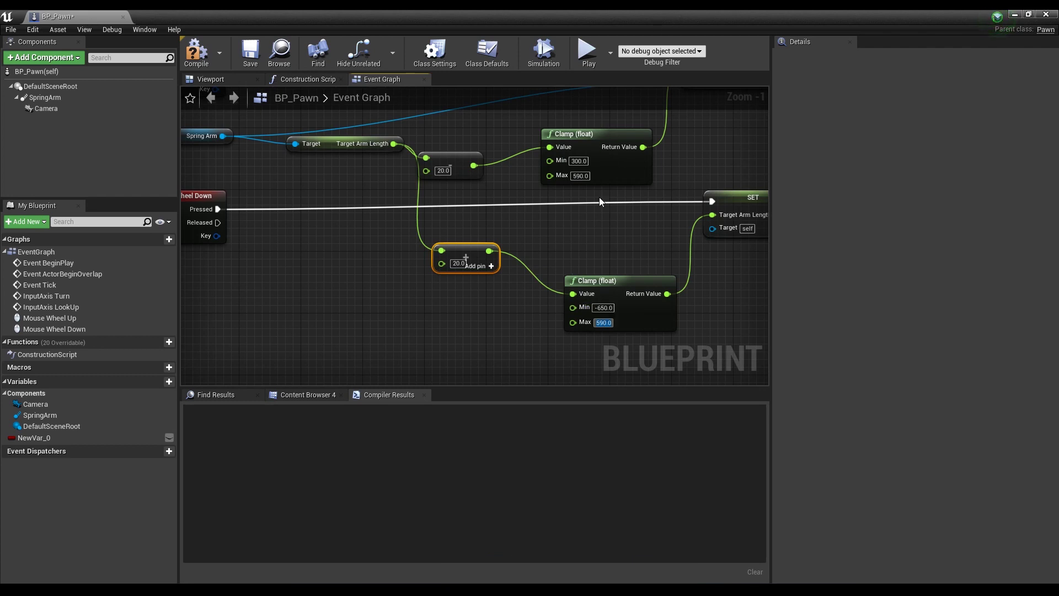
Connect the Spring Arm reference to the lower SET node's Target
scroll(602, 191, down, 2)
drag(304, 187, 683, 257)
scroll(662, 226, down, 2)
right_drag(411, 107, 374, 126)
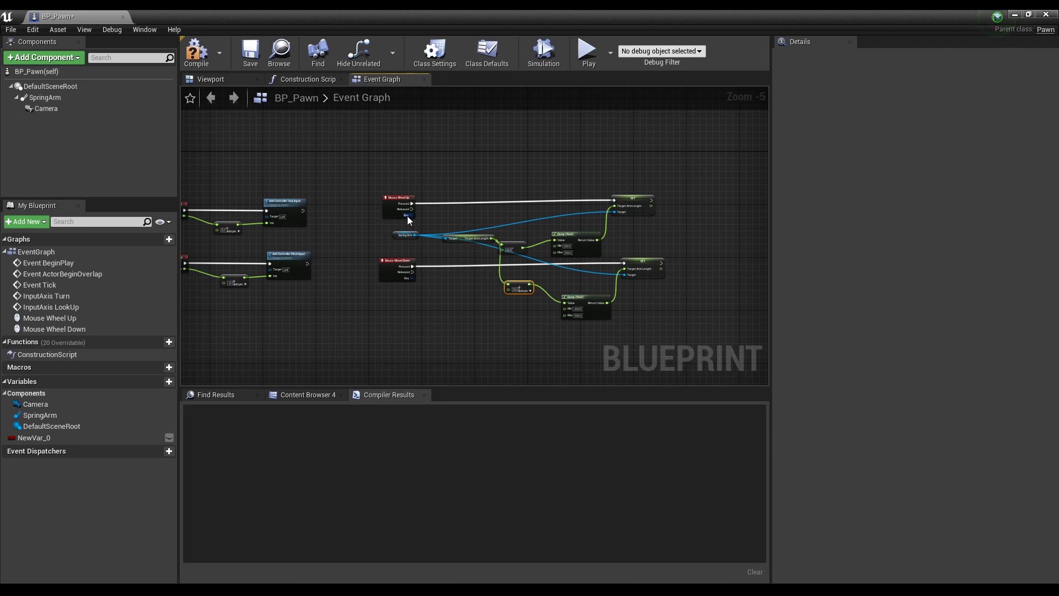
scroll(408, 220, up, 1)
scroll(333, 220, up, 1)
scroll(369, 219, up, 1)
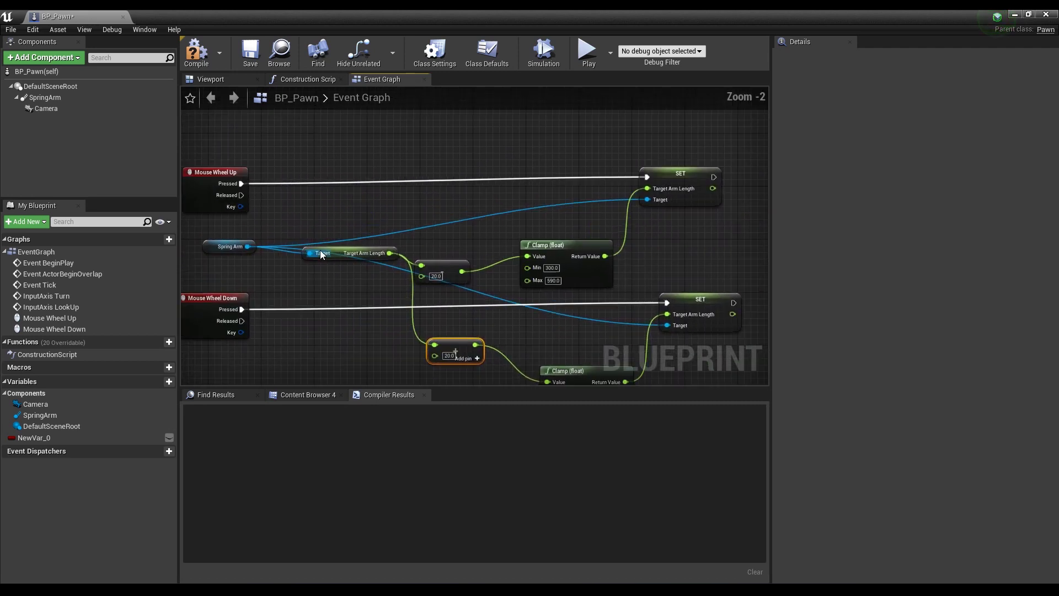
scroll(321, 253, up, 1)
right_drag(498, 216, 619, 214)
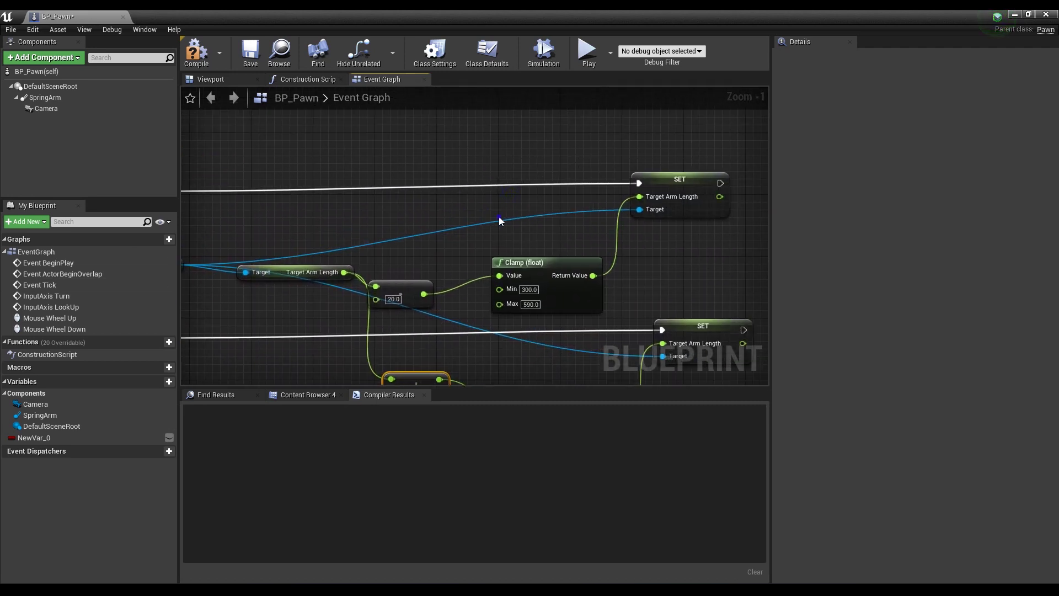
Drag SpringArm's Target Arm Length in the Viewport to preview camera distance, then undo it
click(44, 98)
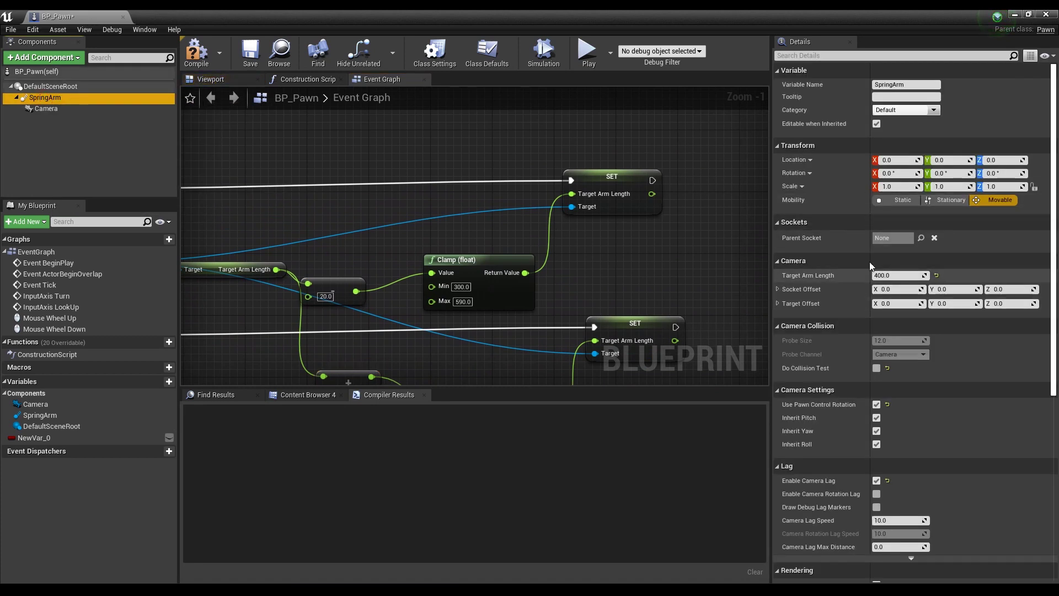
click(225, 80)
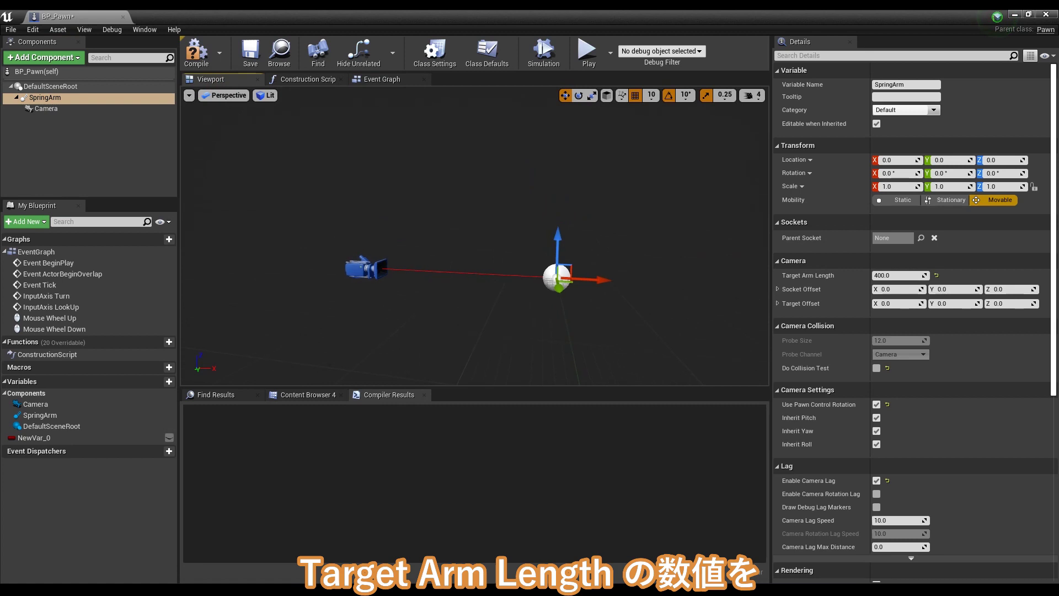
drag(910, 275, 948, 275)
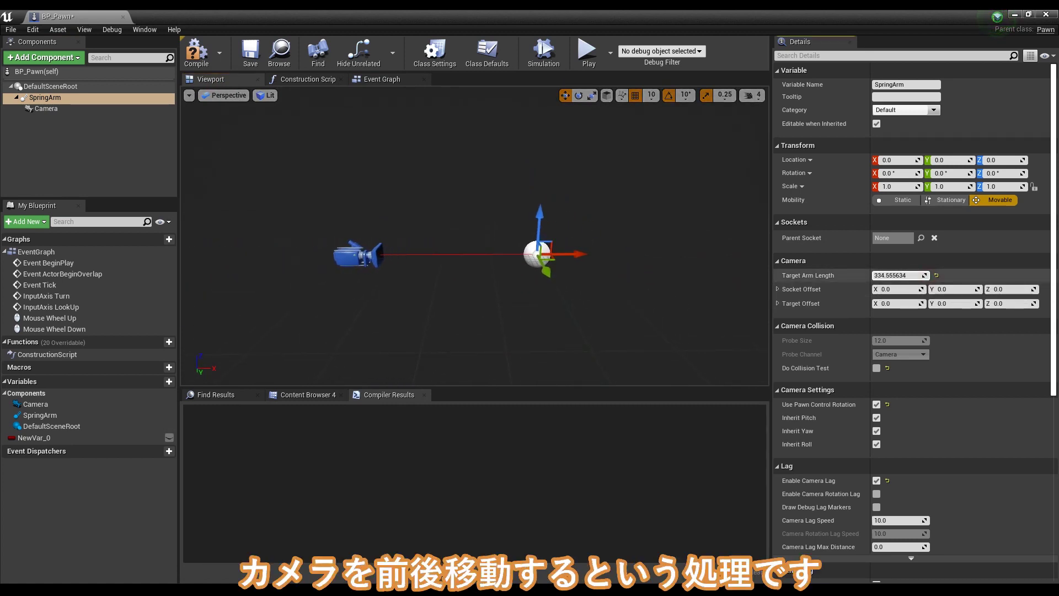
drag(910, 275, 905, 275)
click(693, 243)
key(ctrl+z)
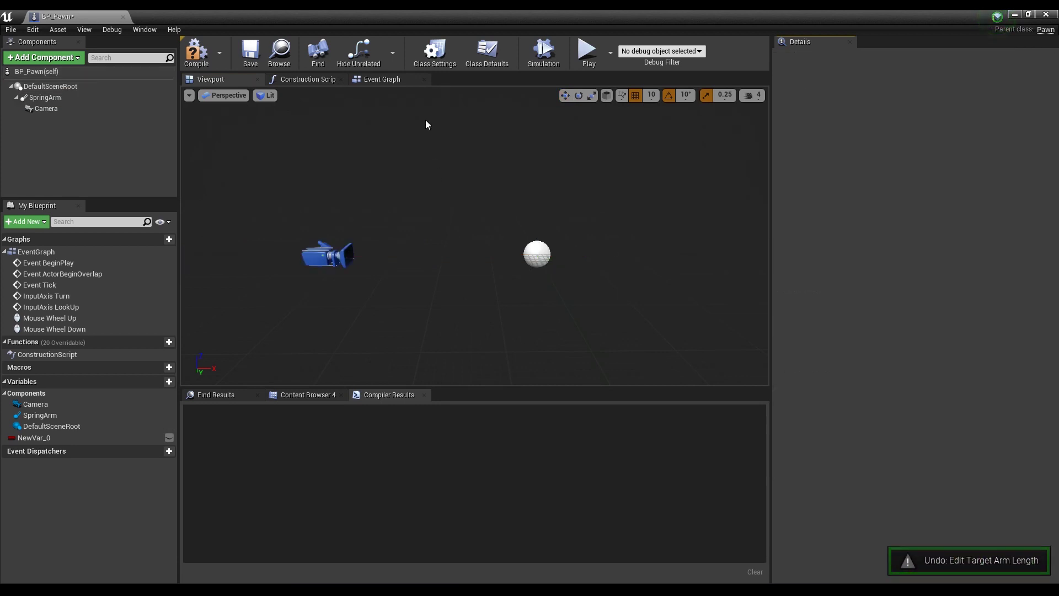
click(381, 79)
Move the Target Arm Length getter down-left beside both SET nodes and compile BP_Pawn with F7
mouse_move(438, 261)
right_down()
mouse_move(501, 165)
mouse_move(508, 202)
right_up()
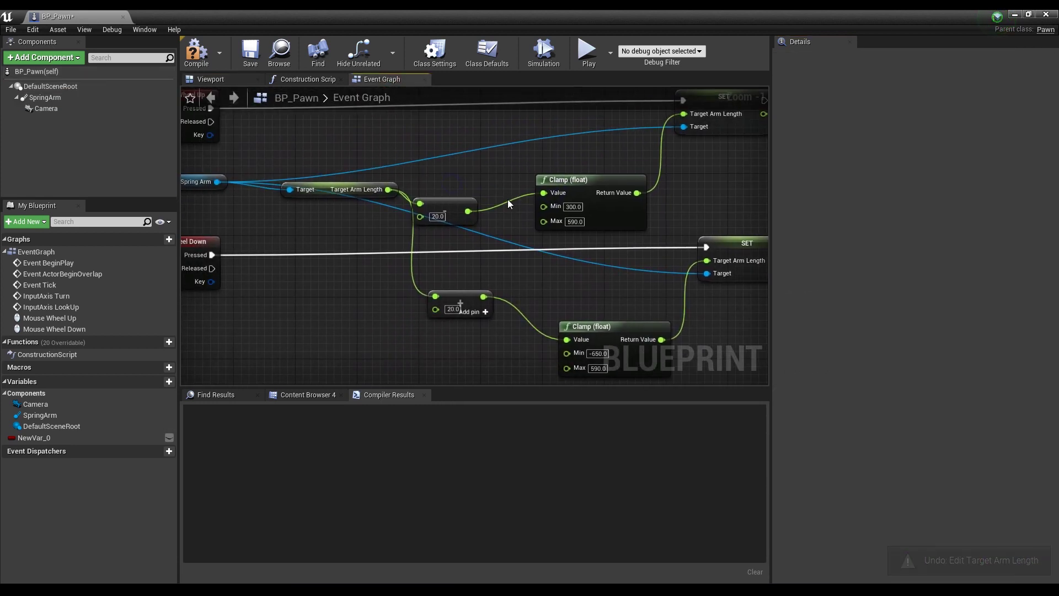
drag(329, 195, 323, 231)
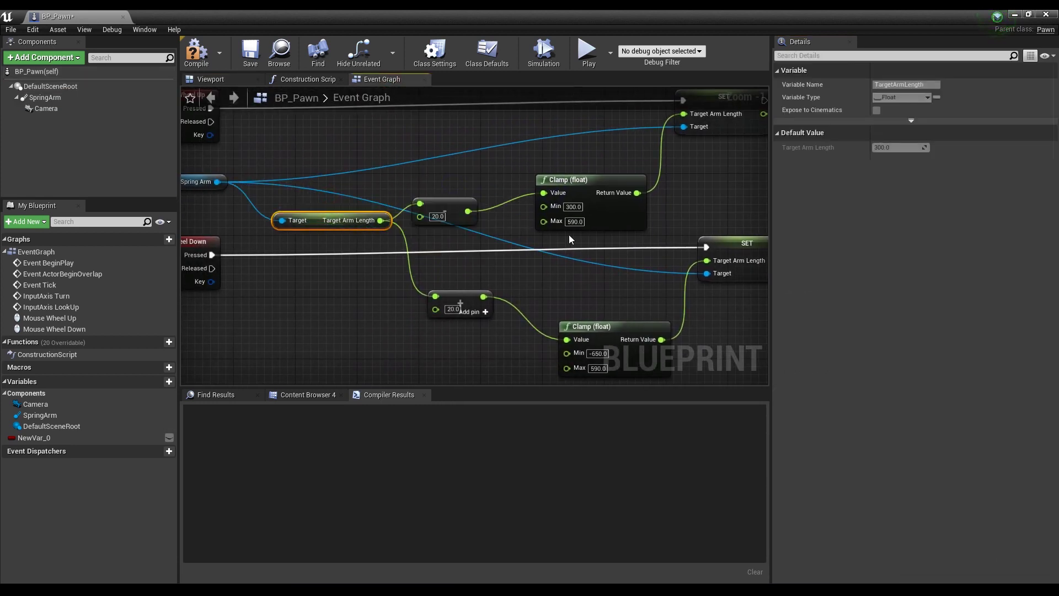
right_drag(652, 178, 576, 209)
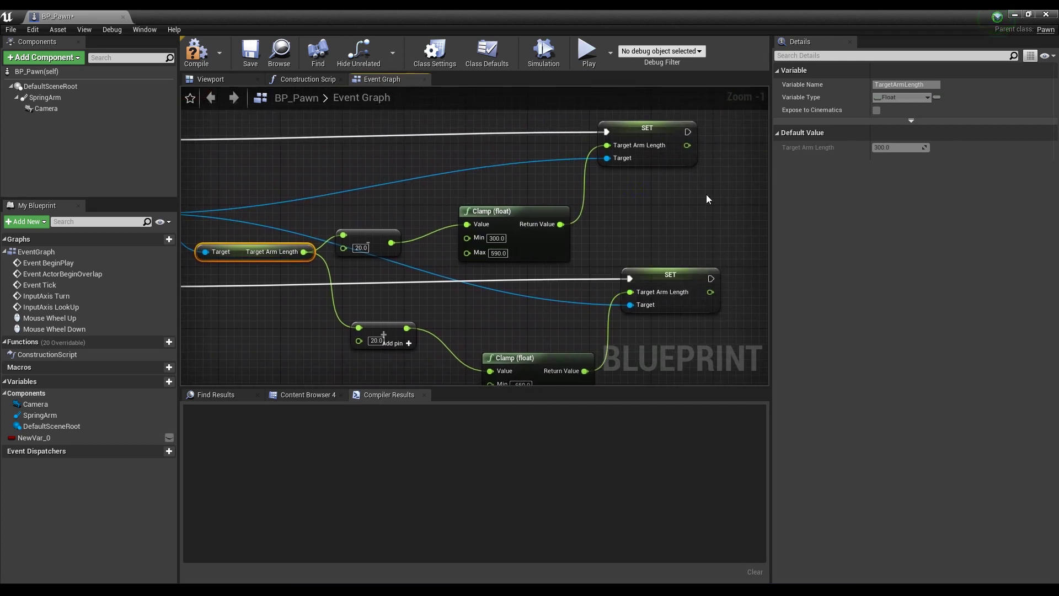
right_drag(467, 200, 465, 220)
right_drag(556, 295, 559, 240)
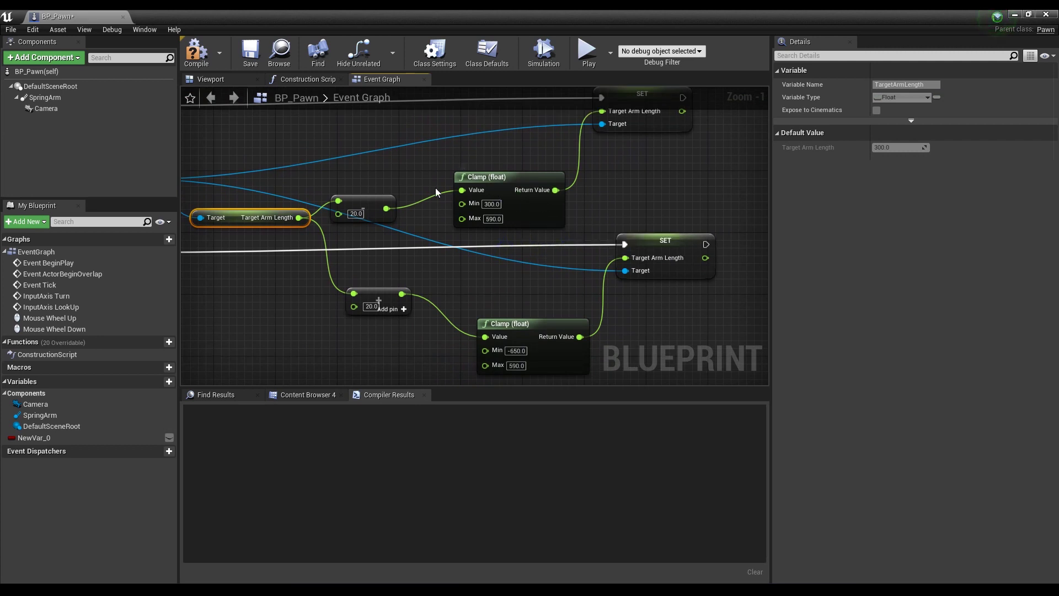
scroll(456, 229, down, 1)
scroll(443, 227, down, 1)
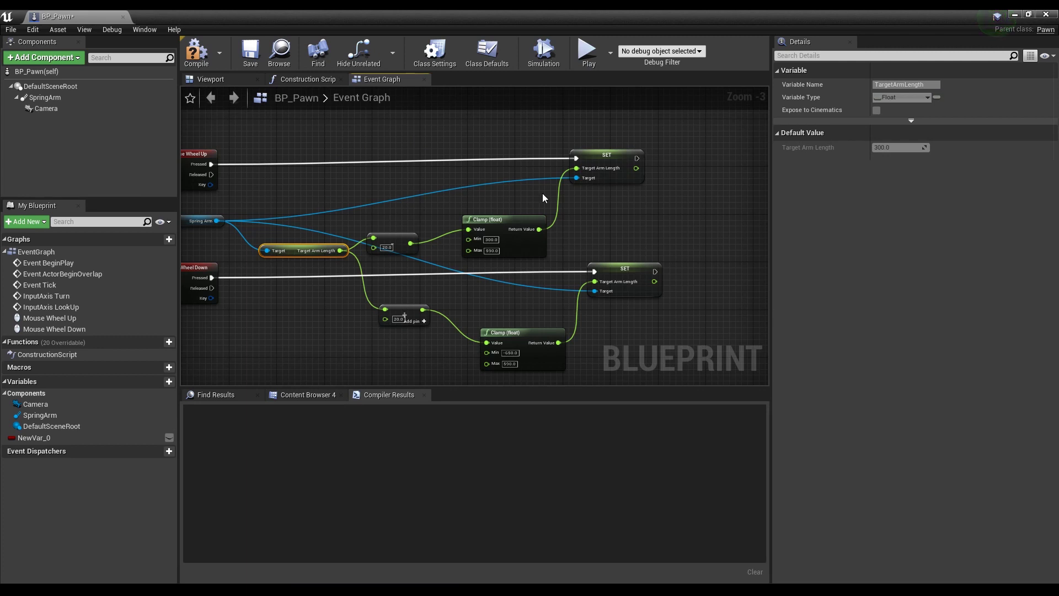
key(F7)
right_drag(575, 265, 645, 259)
scroll(612, 251, down, 7)
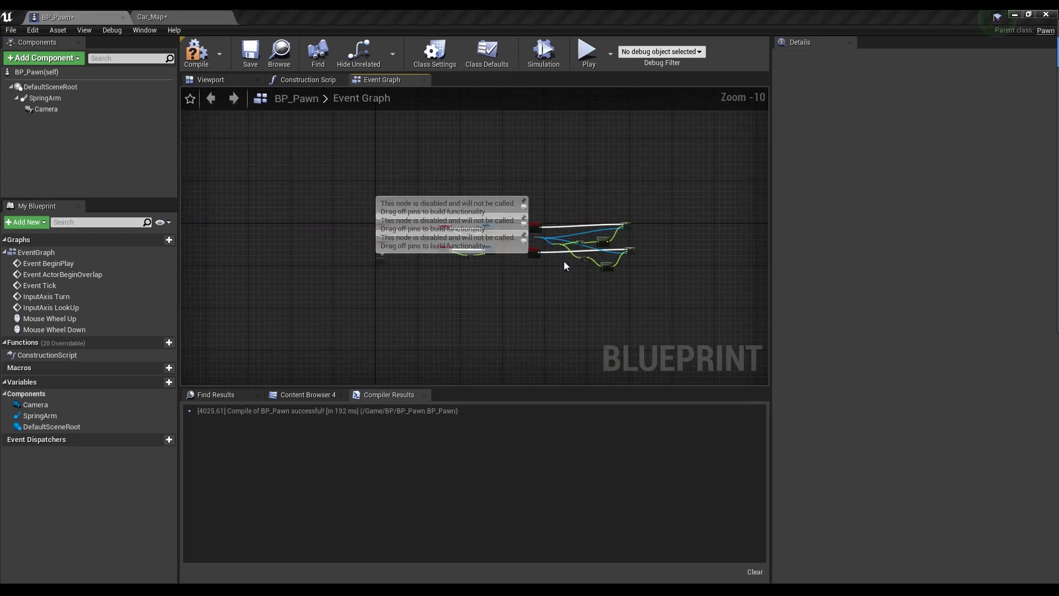
Wrap all the mouse input nodes in a comment titled 'Mouse Input'
scroll(564, 266, up, 2)
drag(653, 290, 393, 178)
key(c)
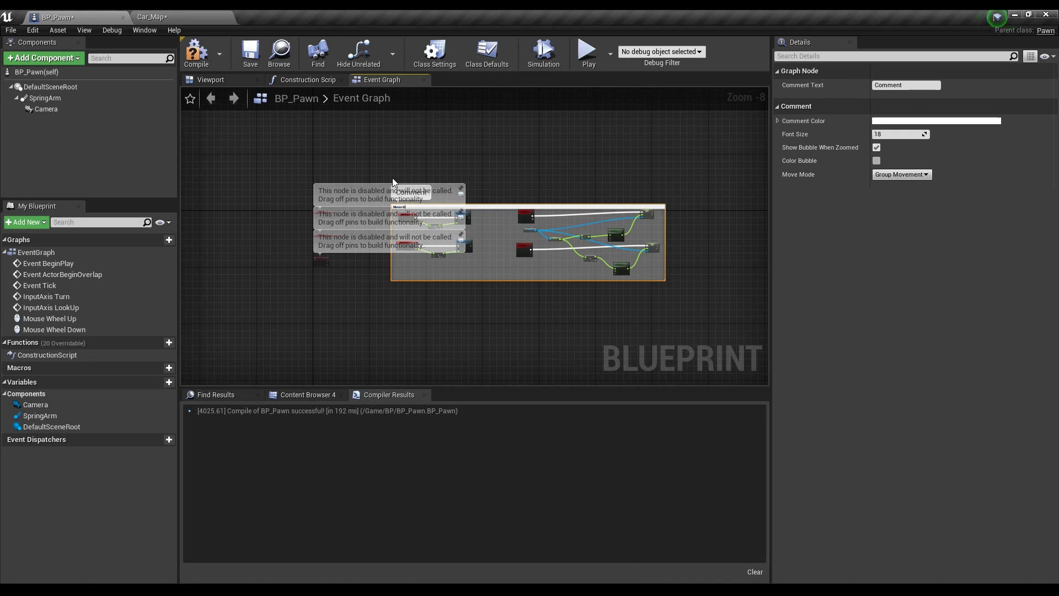
text(Mouse Inpu)
key(Return)
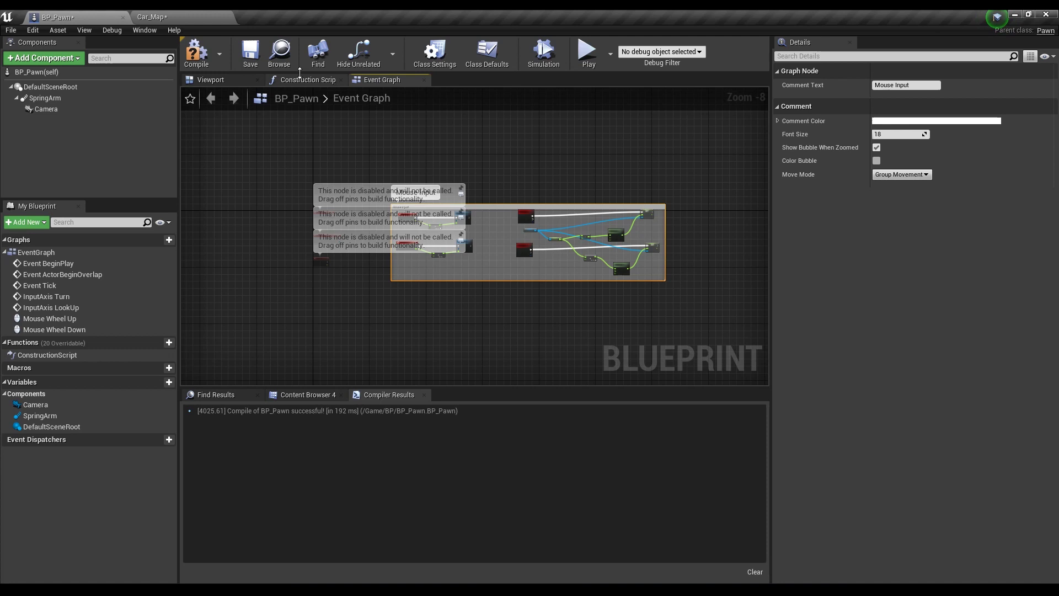
Recompile BP_Pawn and switch back to the Car_Map level
click(208, 61)
click(205, 13)
click(979, 248)
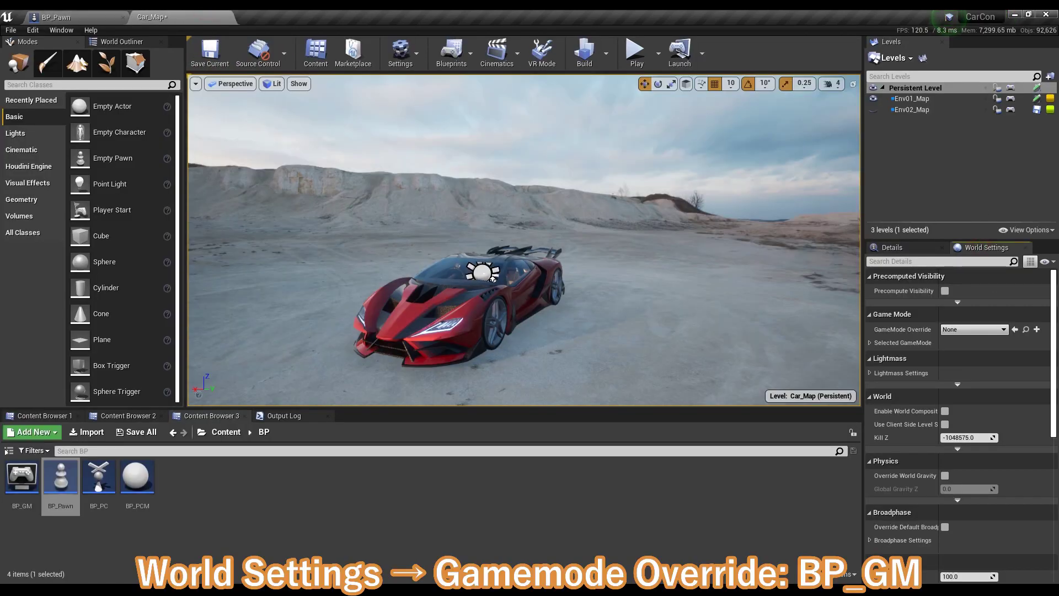
Set Car_Map's GameMode Override to BP_GM, then reopen World Settings from the Settings menu
click(1001, 330)
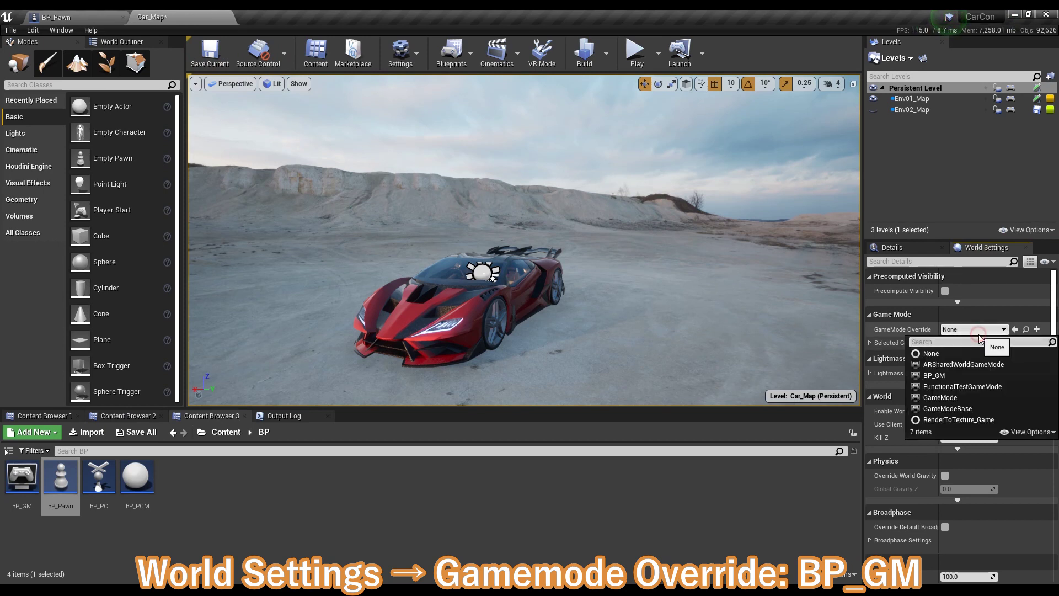
click(970, 377)
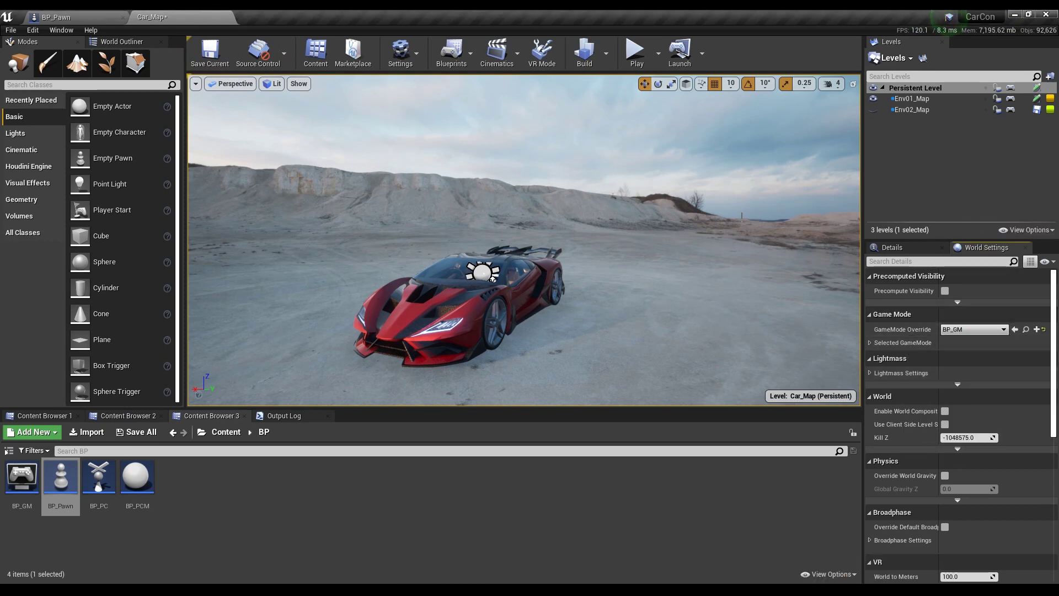
click(400, 53)
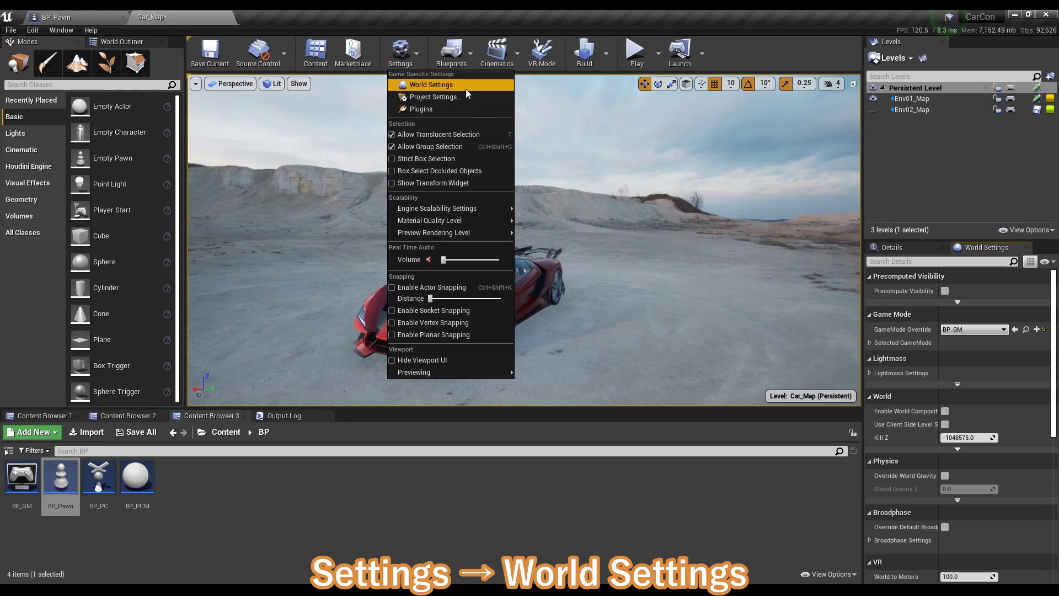
click(444, 85)
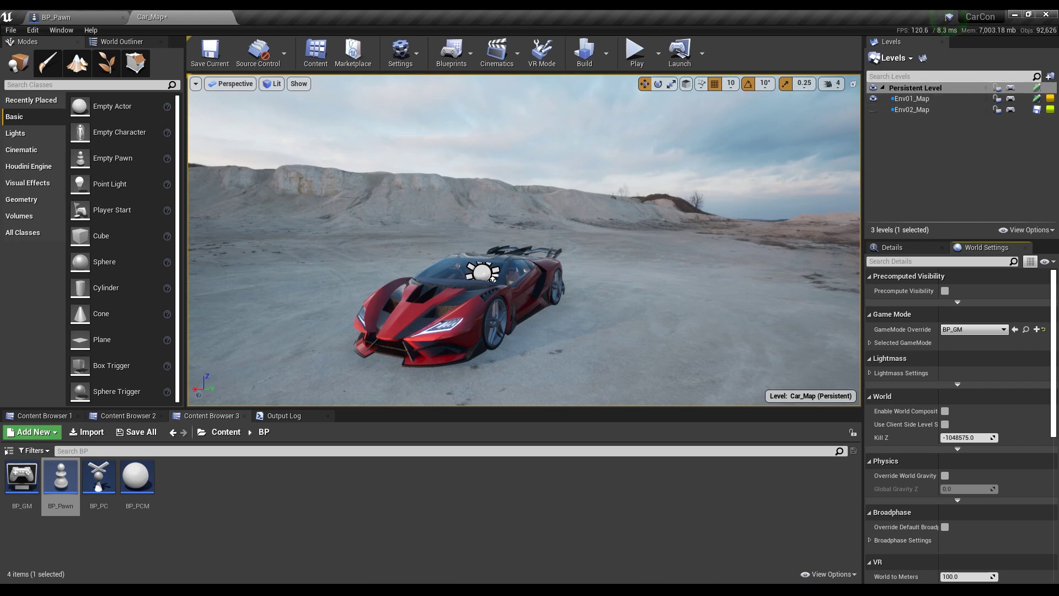
Place a Post Process Volume in the level and scale it up to 4.75 around the car
click(21, 85)
text(post)
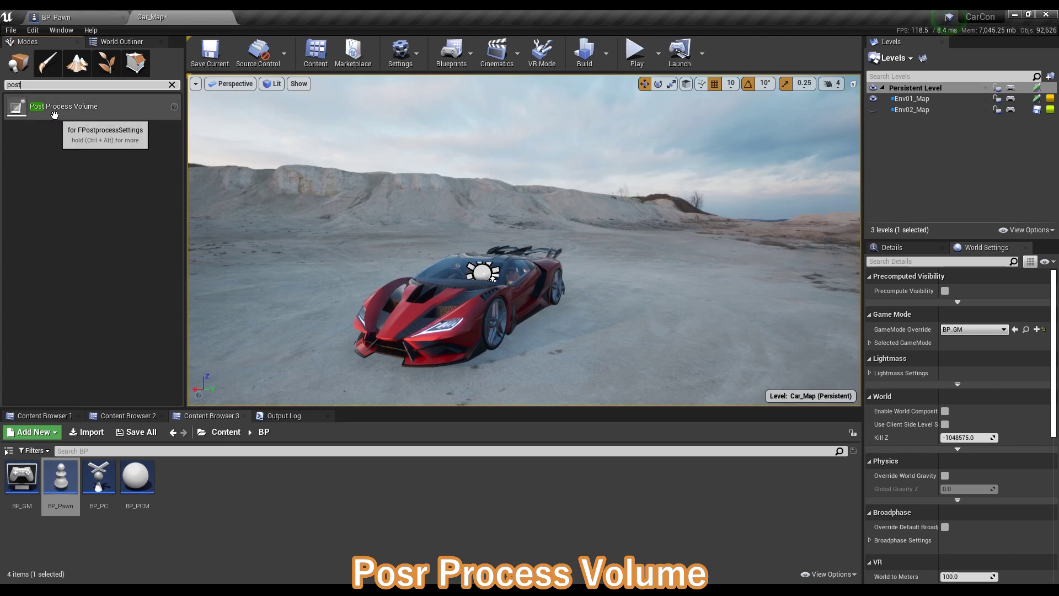
drag(63, 105, 497, 165)
key(Return)
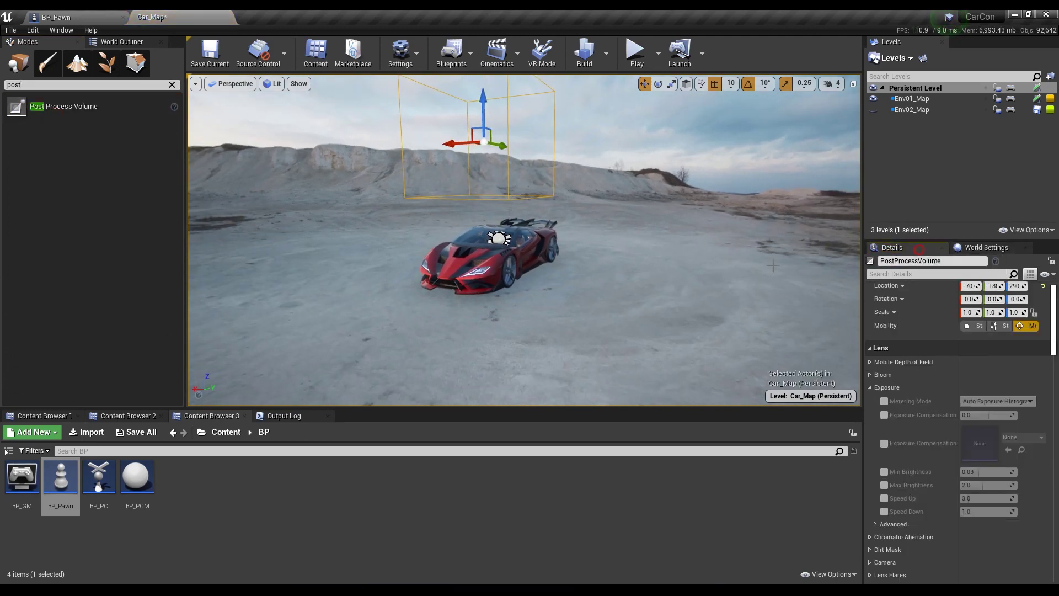
key(f)
key(r)
drag(498, 190, 546, 144)
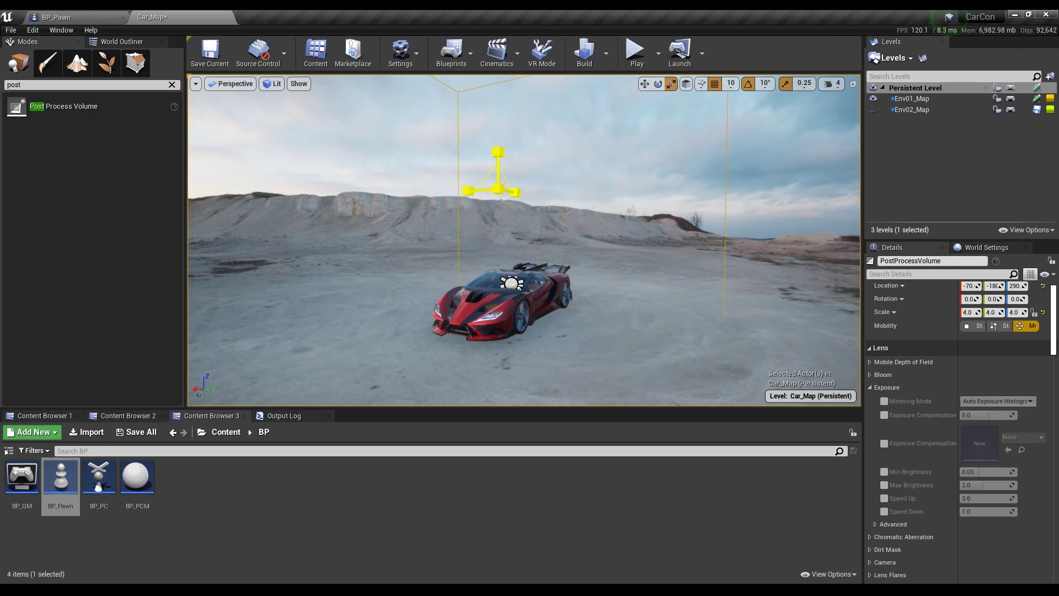
key(w)
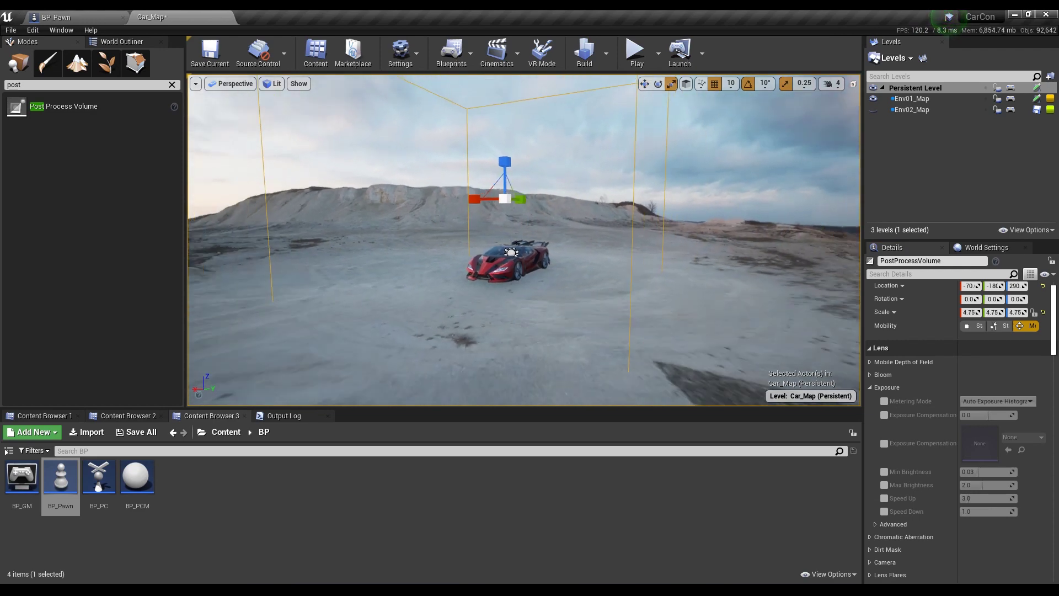
right_drag(527, 270, 546, 238)
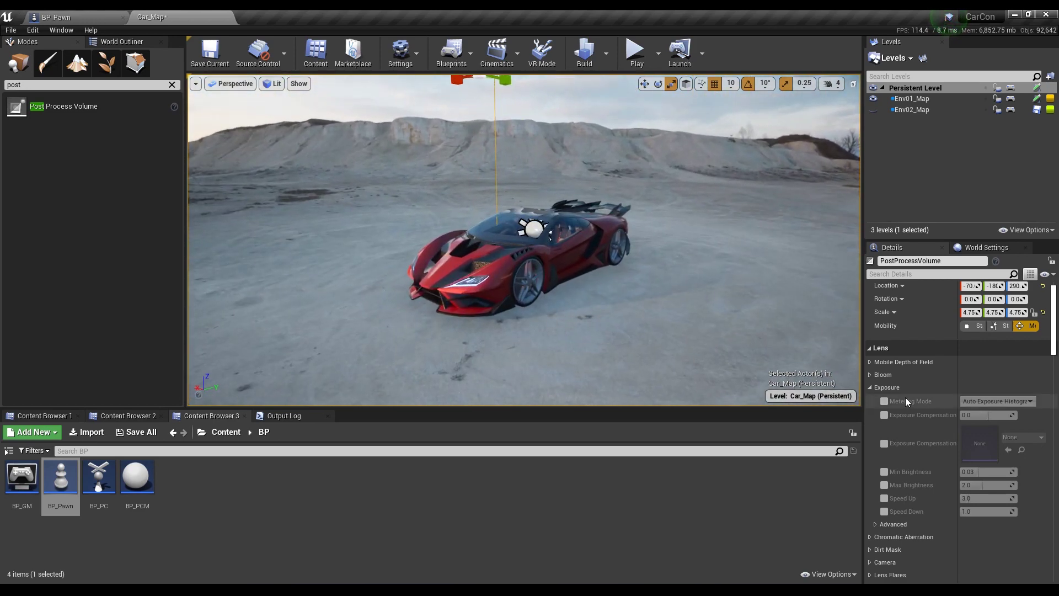
Override the volume's exposure Min and Max Brightness, setting both to 1.0
click(883, 472)
click(987, 472)
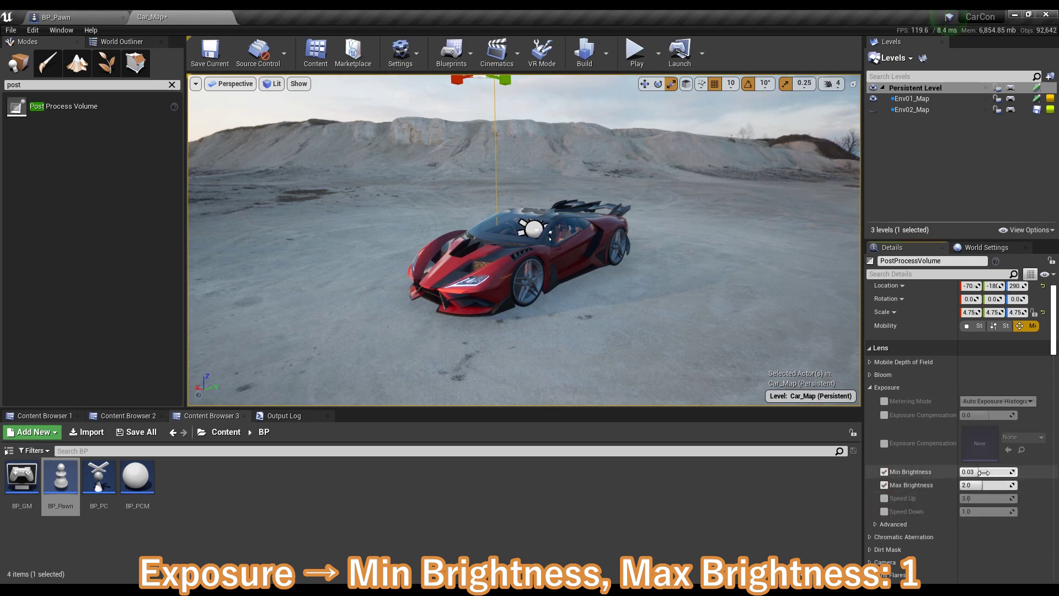
text(1)
key(Tab)
text(1)
key(Return)
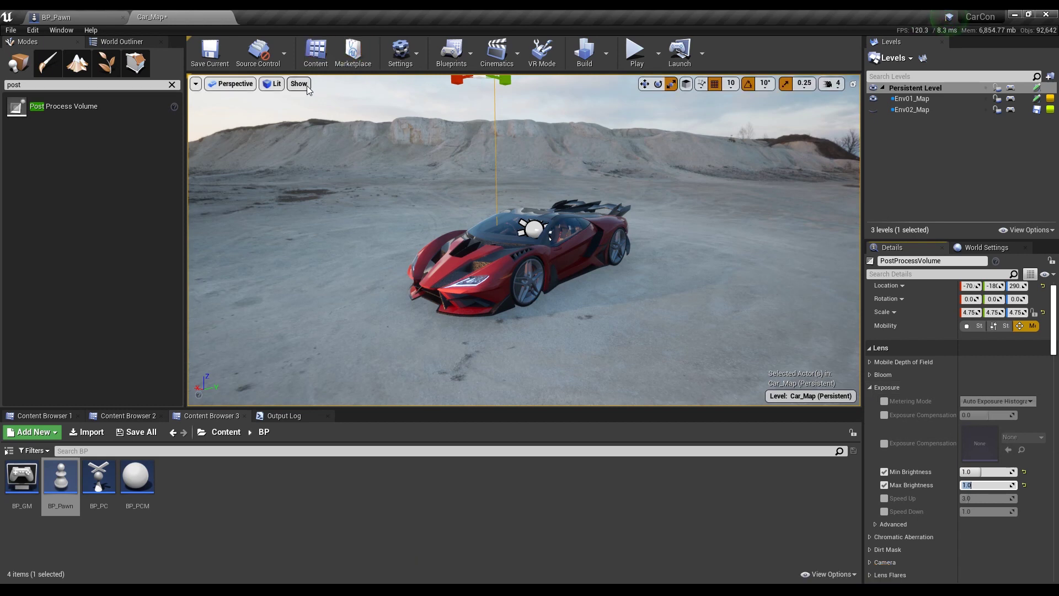
Toggle Eye Adaptation in the viewport's Show > Post Processing options and clear the class search
click(307, 86)
mouse_move(320, 317)
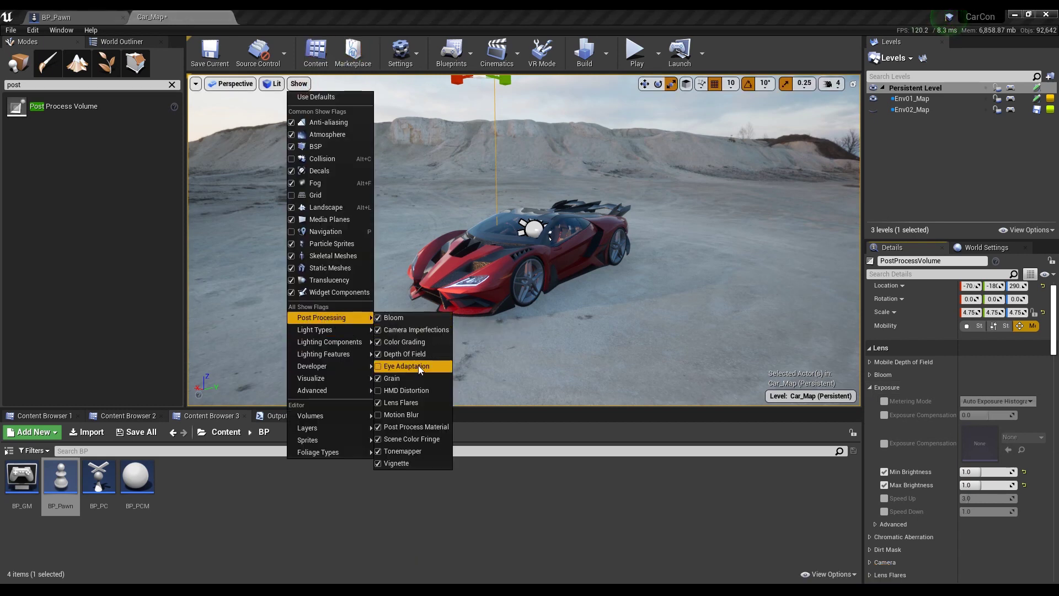
click(566, 278)
mouse_move(565, 279)
mouse_down()
mouse_move(557, 232)
mouse_move(551, 259)
mouse_up()
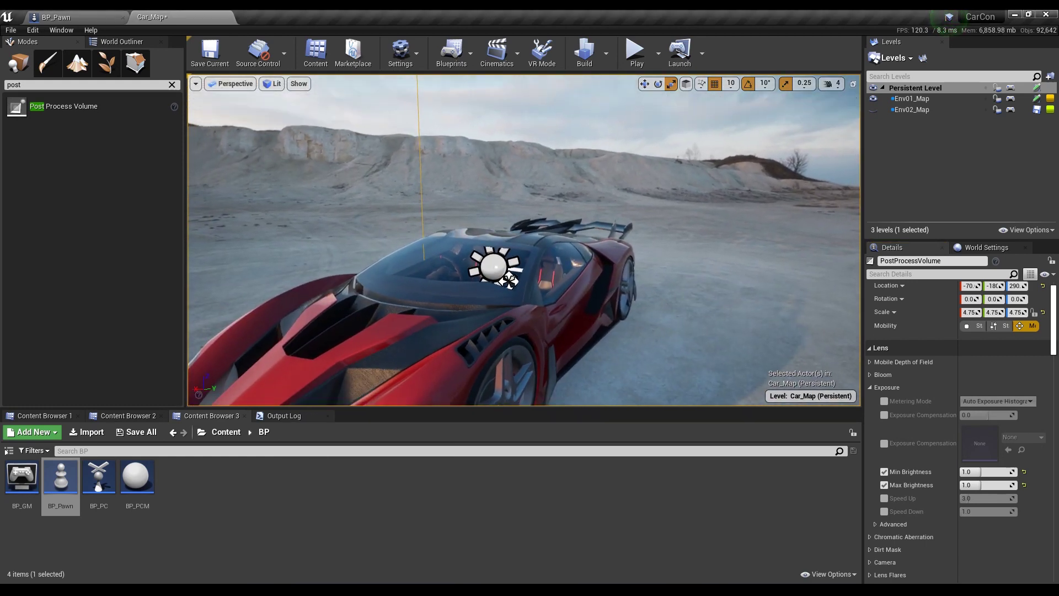
click(172, 85)
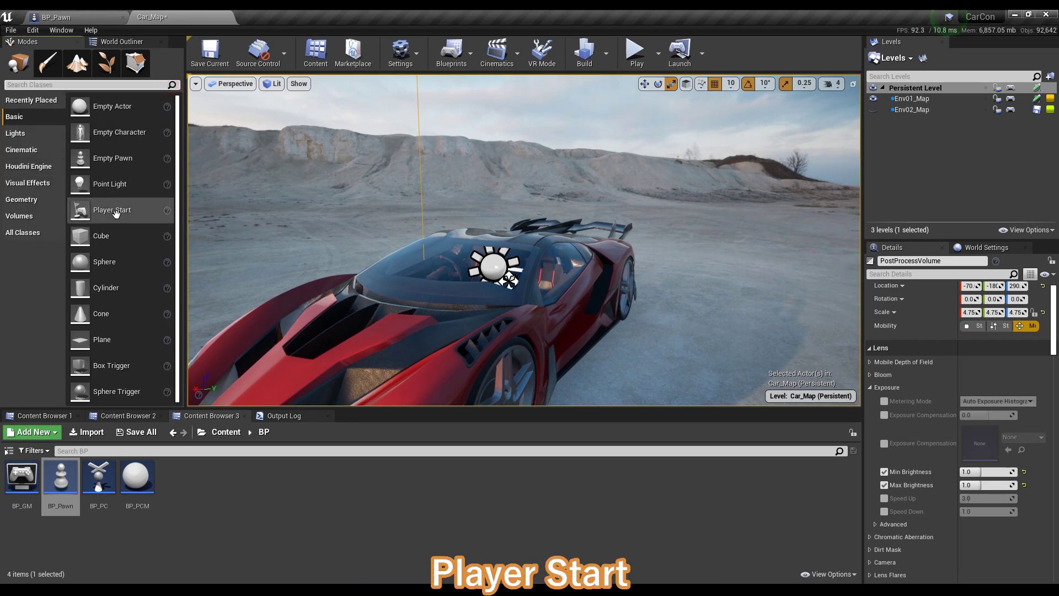
Place a Player Start at location 0, 0, 30 and start a play-test
drag(112, 210, 573, 146)
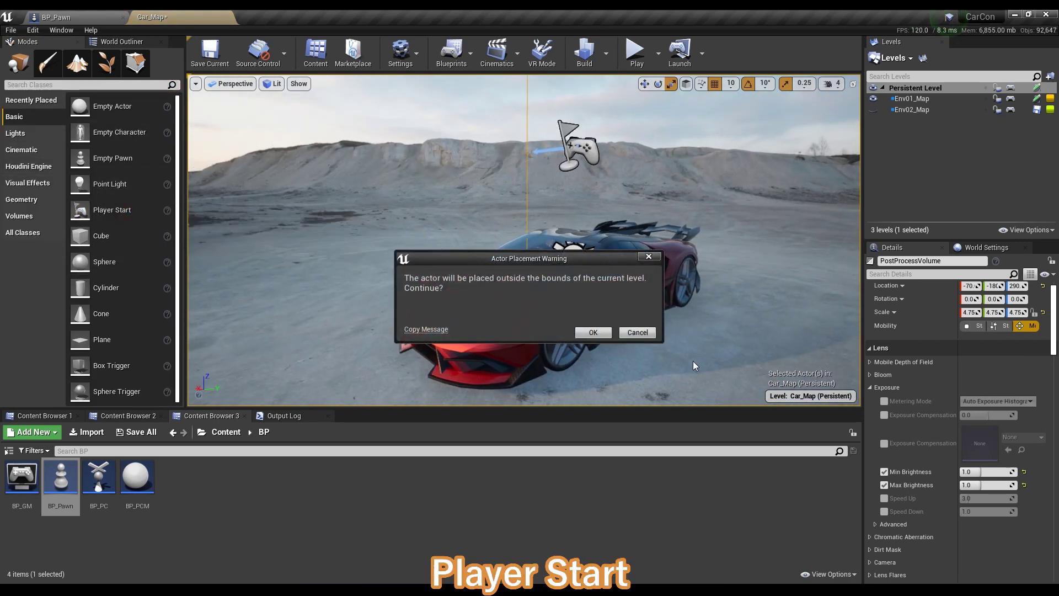
click(584, 334)
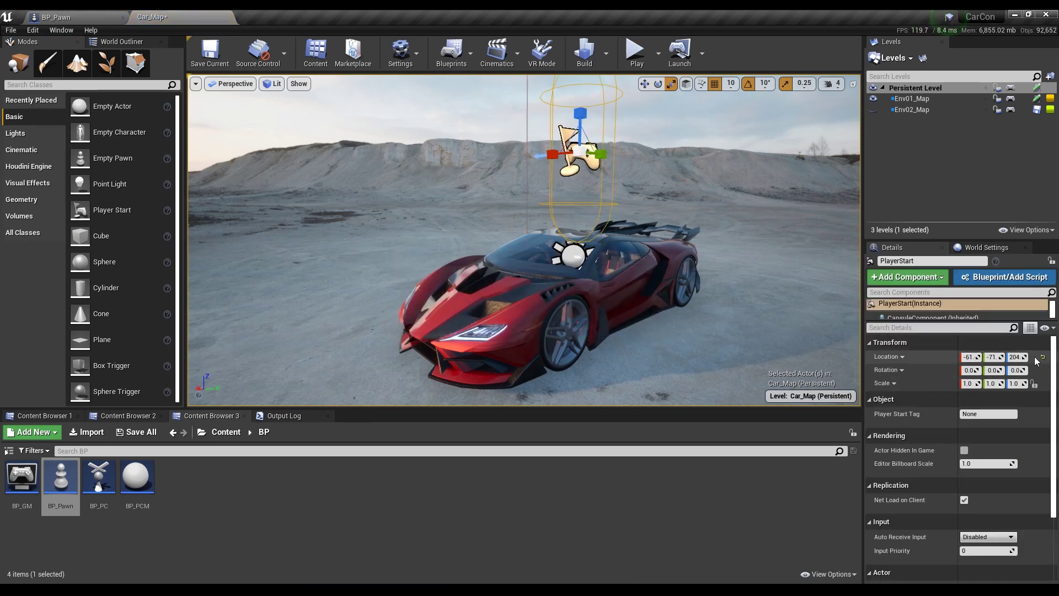
click(1042, 358)
key(f)
mouse_move(563, 279)
mouse_down()
mouse_move(563, 263)
mouse_move(516, 259)
mouse_up()
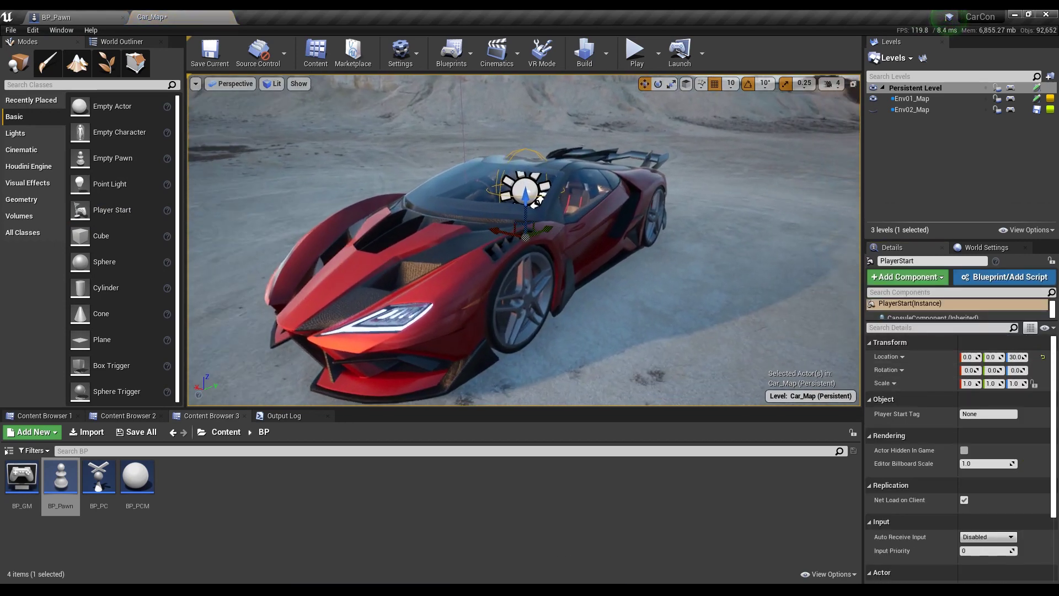
click(633, 53)
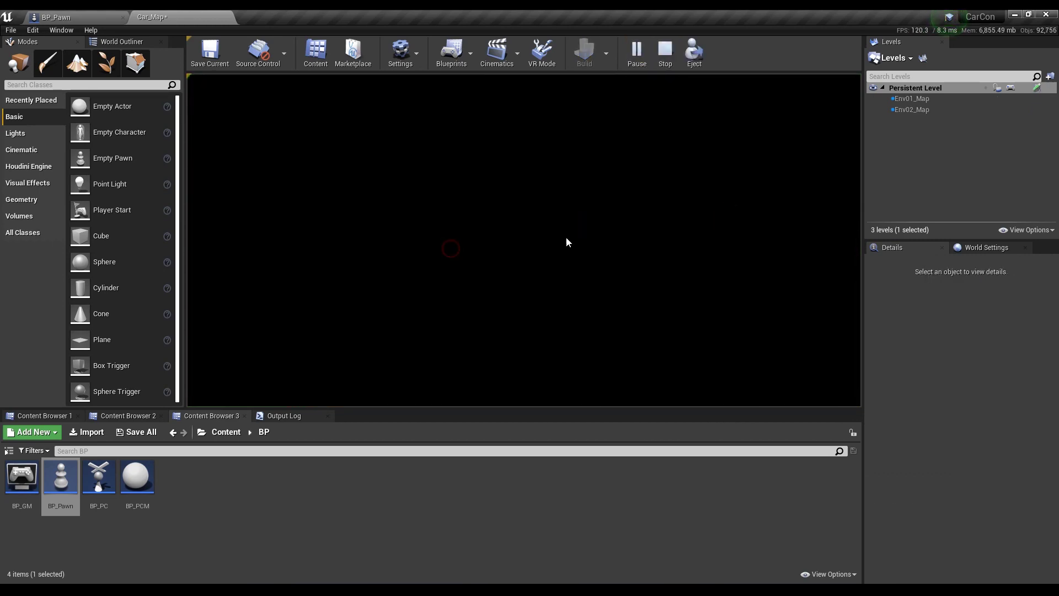
Set Env01_Map's streaming method to Always Loaded, then play-test the level again
key(Escape)
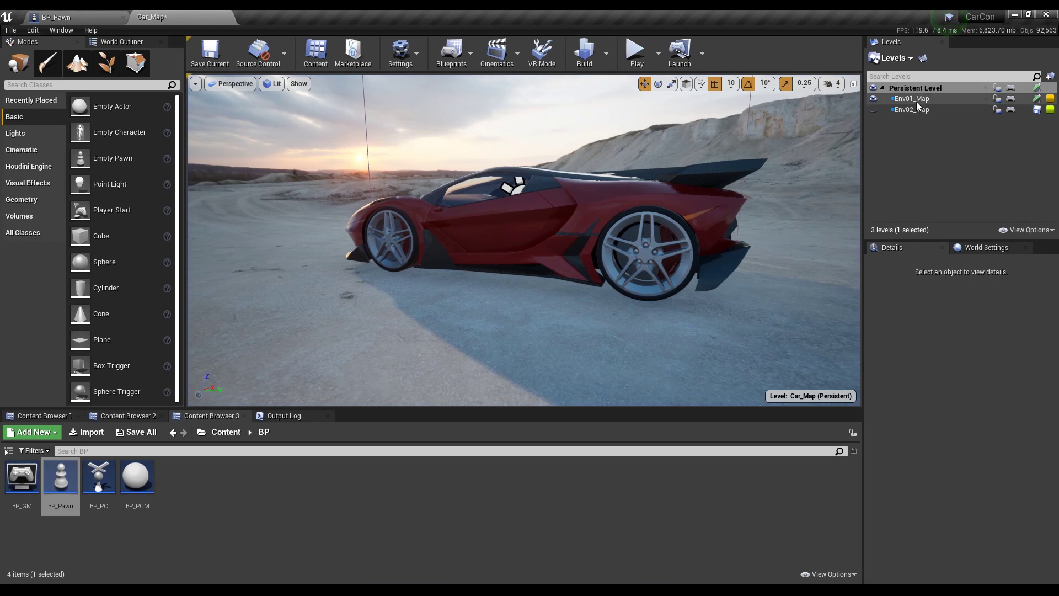
click(917, 100)
right_click(924, 102)
mouse_move(974, 165)
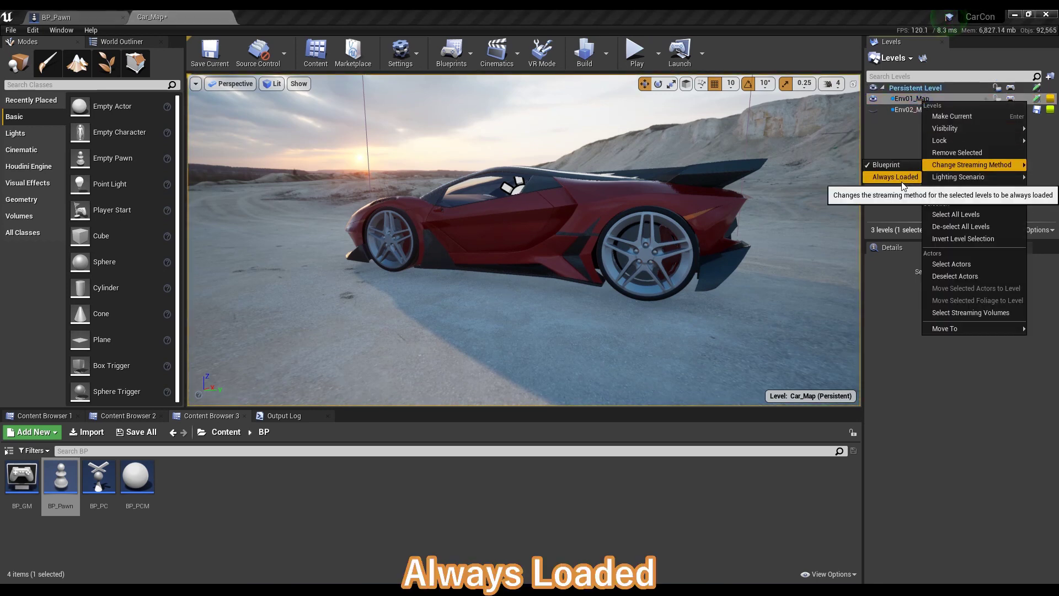
click(885, 179)
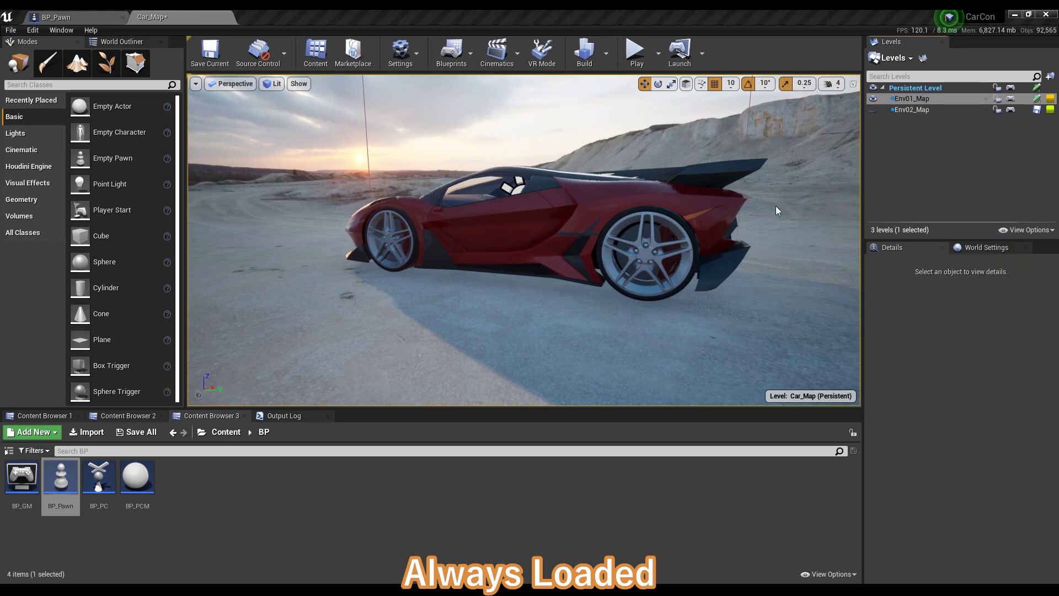
click(635, 55)
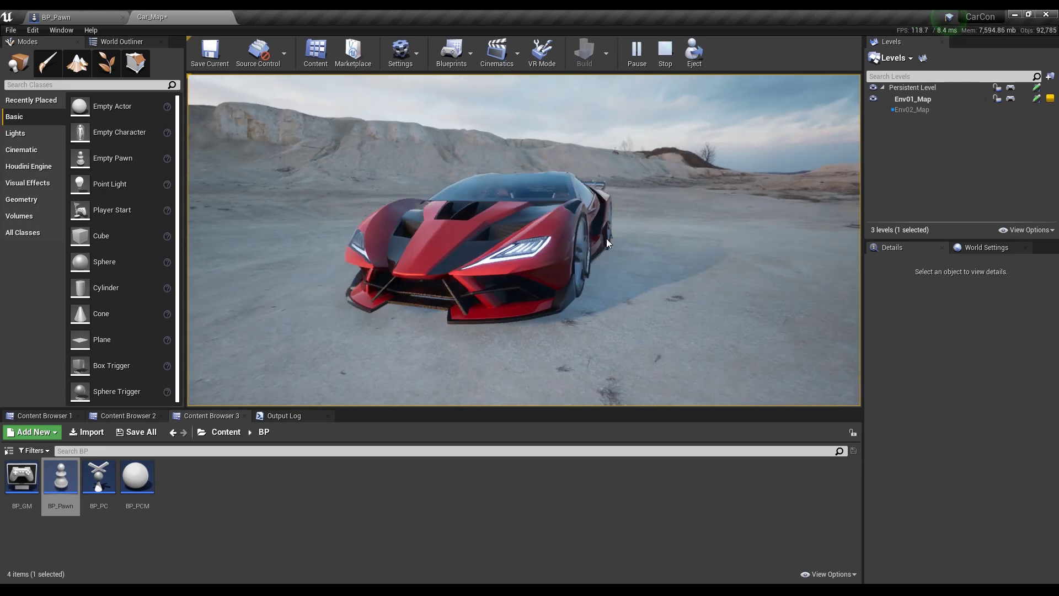
key(Escape)
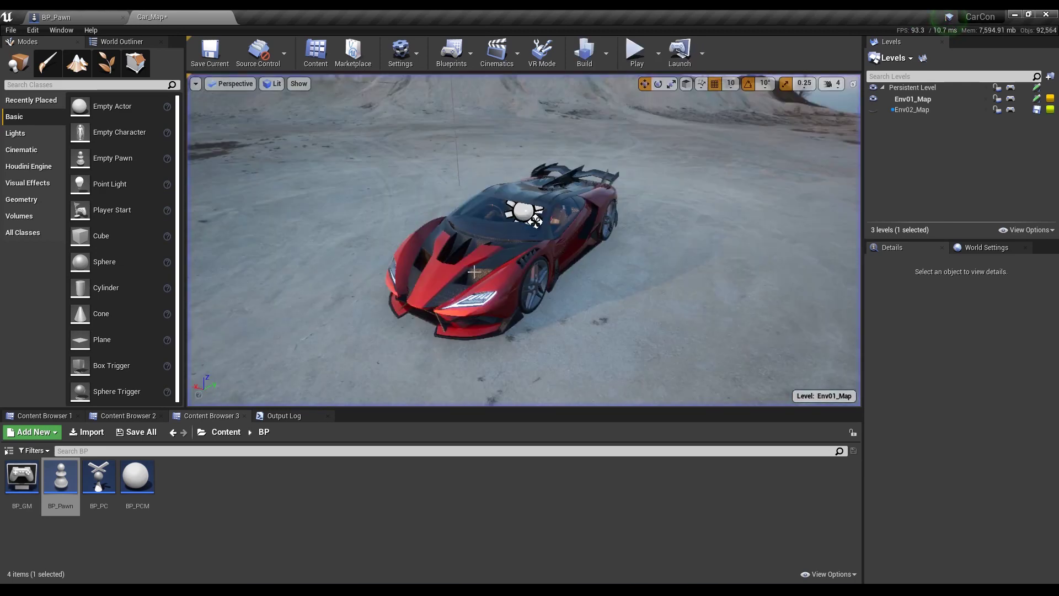
Add a custom event named DoF in BP_Pawn's Event Graph
click(76, 20)
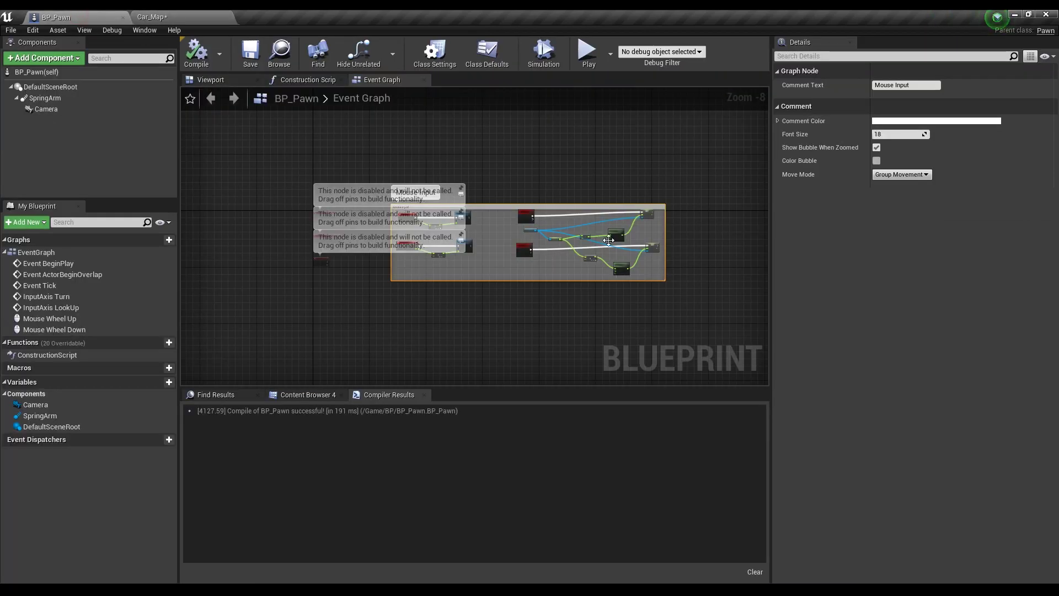
scroll(643, 266, up, 2)
scroll(558, 236, up, 5)
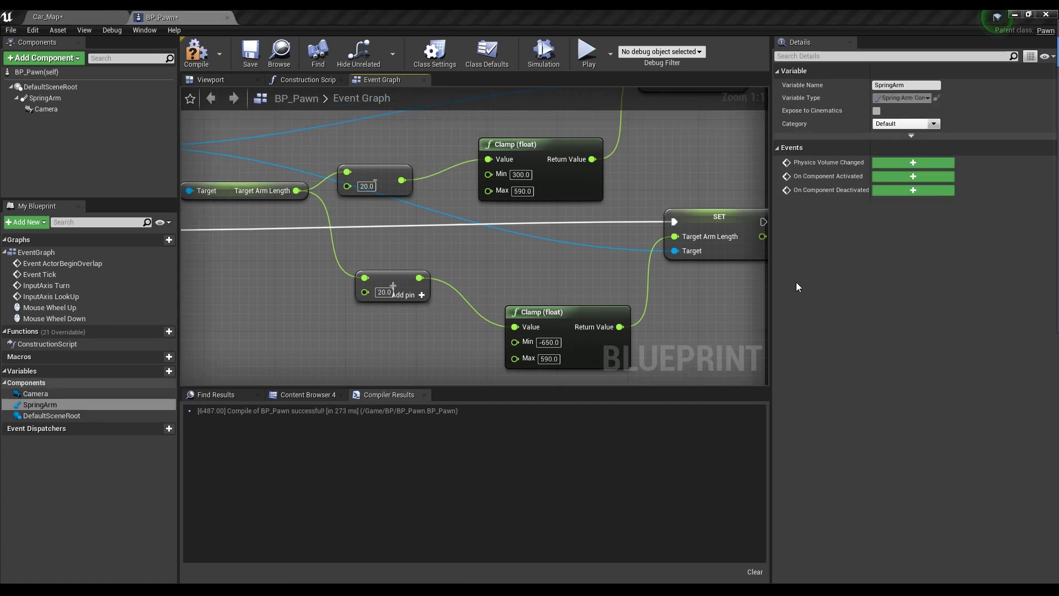
scroll(487, 223, down, 4)
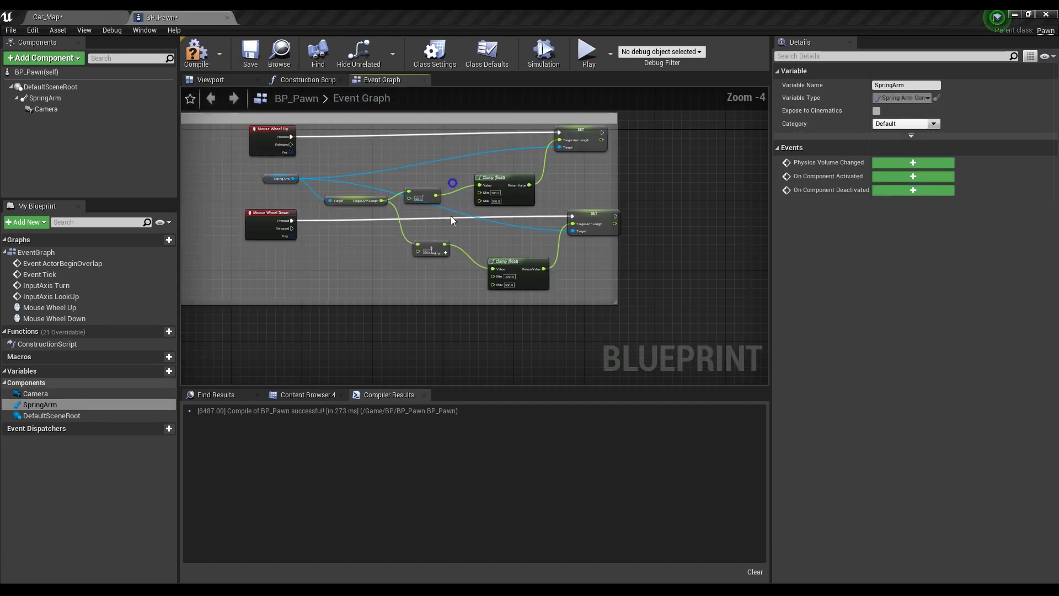
right_drag(453, 194, 453, 291)
right_drag(373, 155, 373, 221)
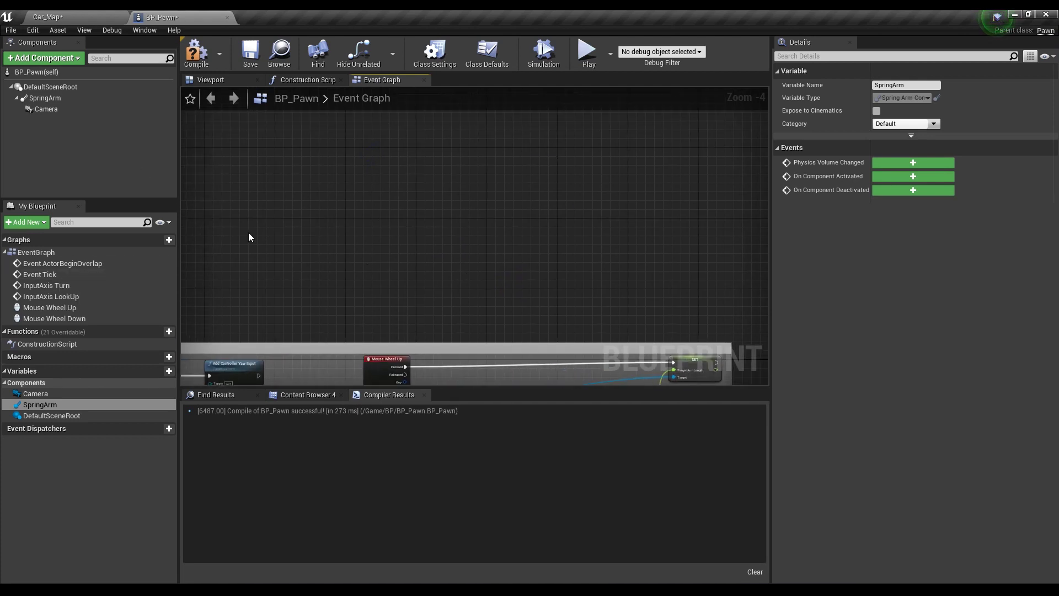
right_click(350, 166)
text(add)
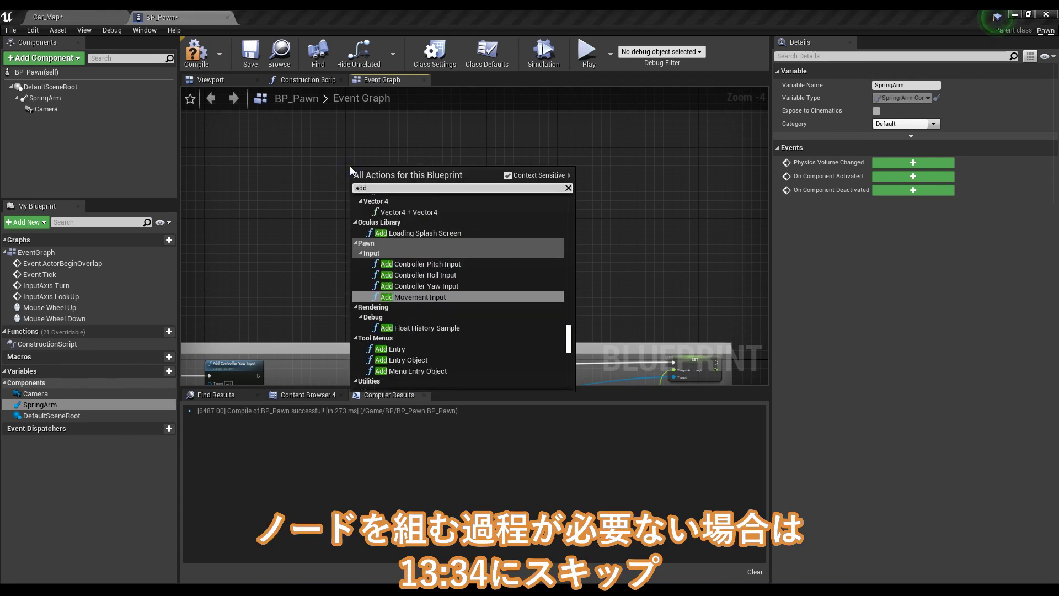
text( eve)
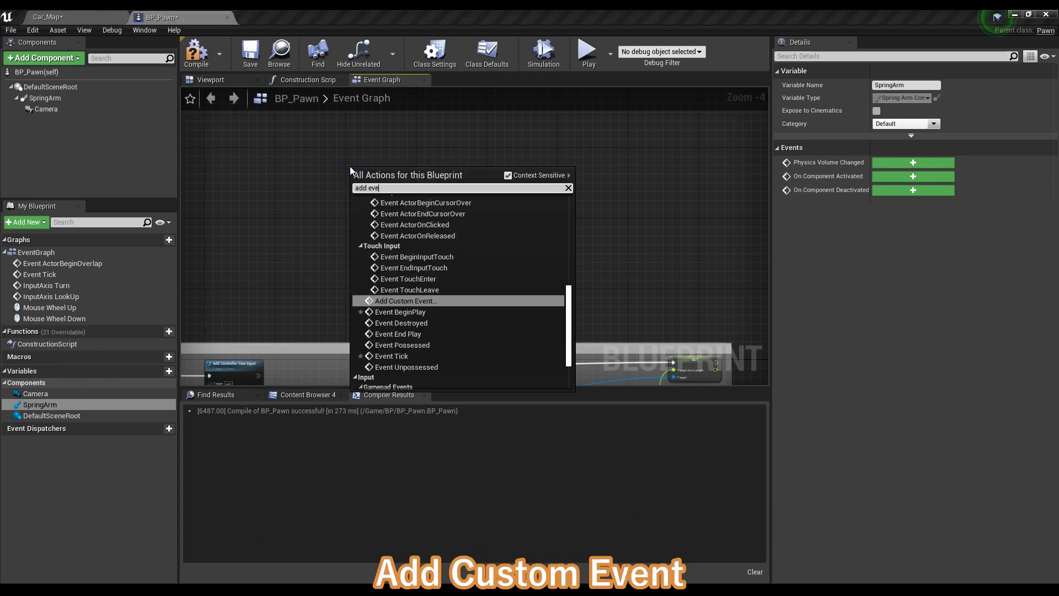
key(Return)
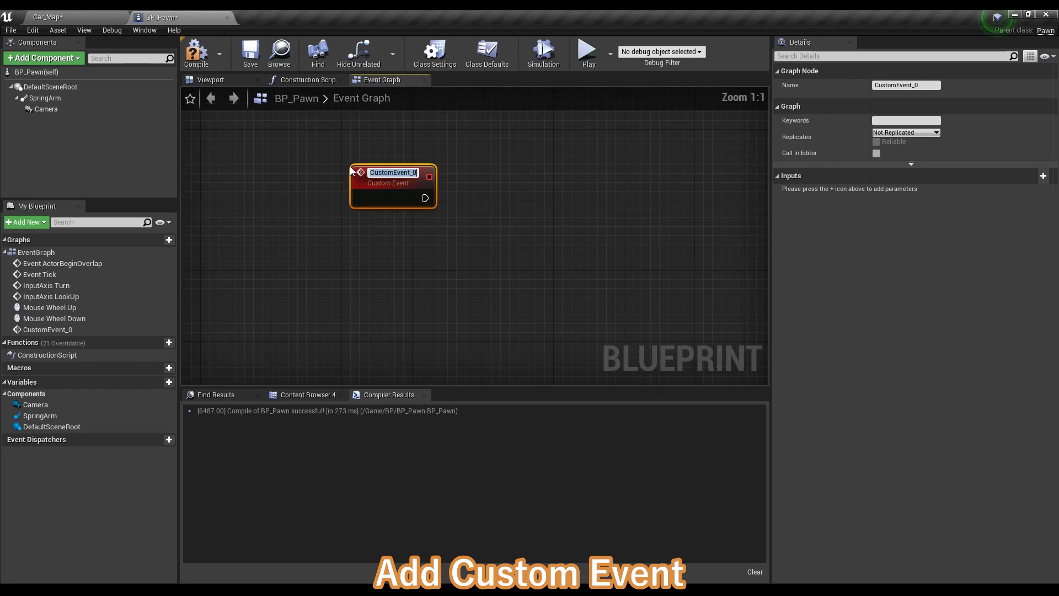
text(DoF)
key(Return)
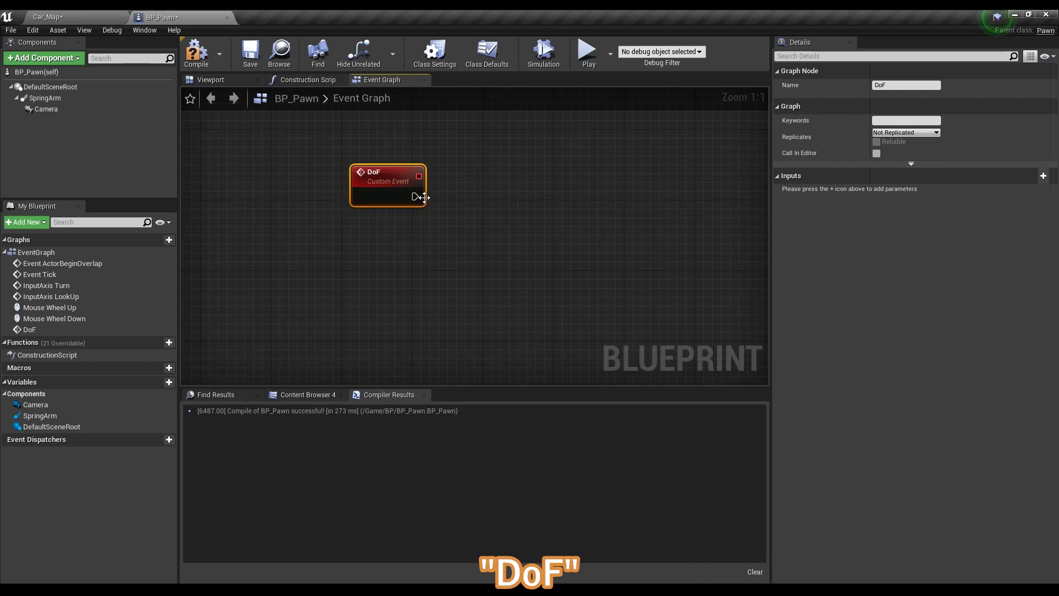
Add a LineTraceByChannel node driven by DoF and place a Camera reference in the graph
drag(424, 197, 568, 205)
text(li)
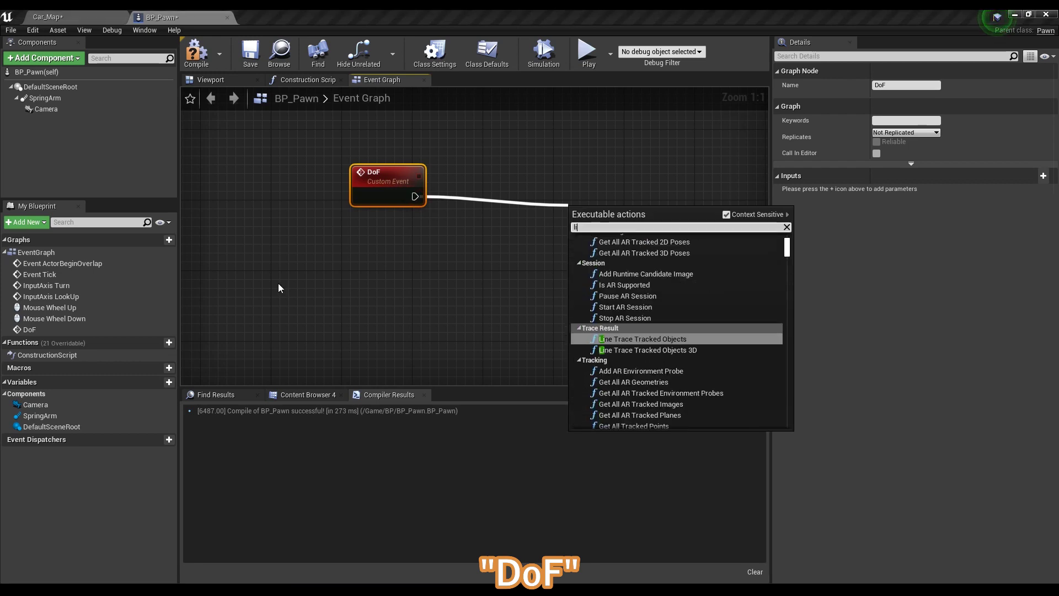
text(netra)
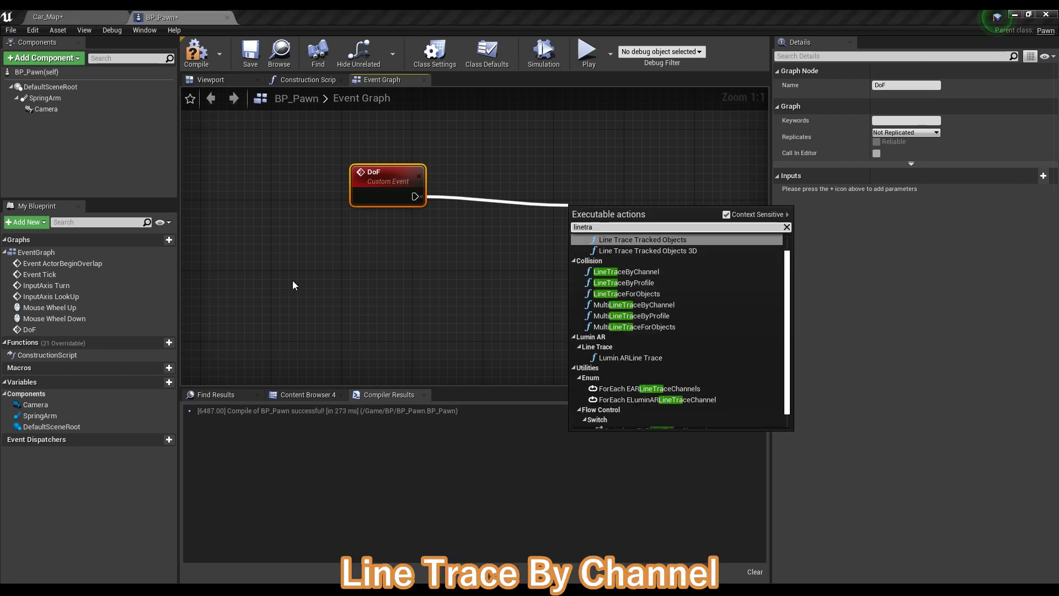
click(651, 272)
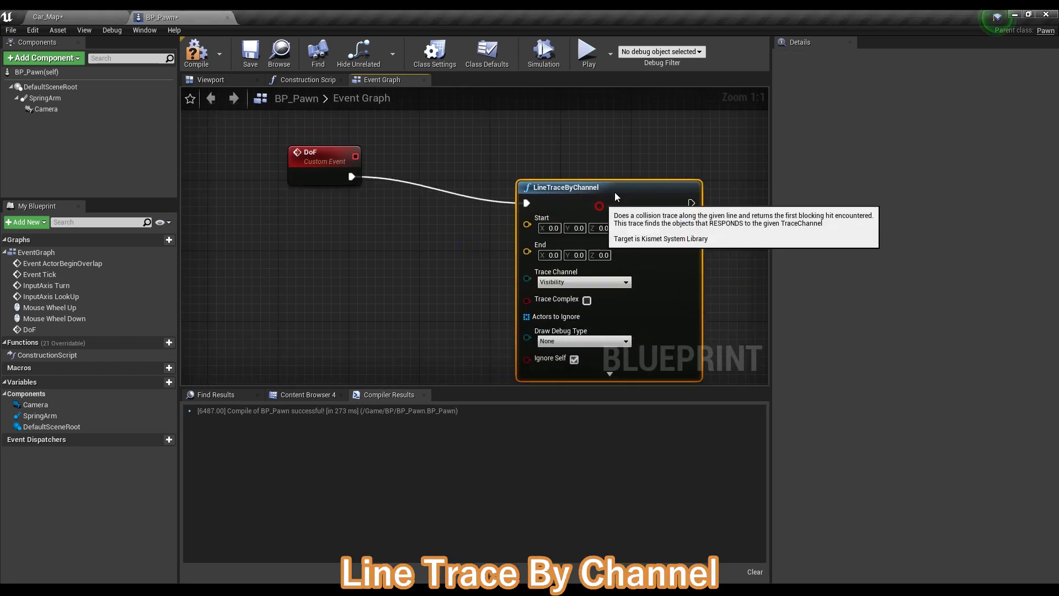
click(45, 109)
drag(242, 324, 387, 254)
Feed the Camera's GetWorldLocation into the line trace Start
text(get wo)
key(Up)
key(Up)
key(Up)
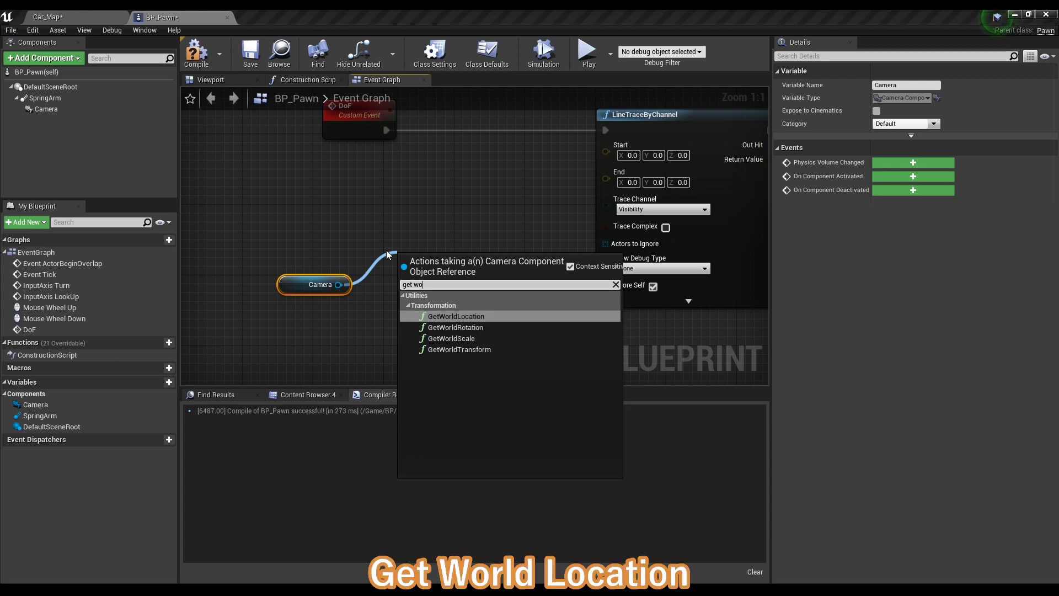
key(Return)
drag(496, 279, 606, 146)
drag(460, 255, 434, 210)
right_drag(434, 210, 445, 155)
Multiply the Camera's forward vector by 10000.0 and feed it into the trace End
drag(349, 229, 404, 291)
text(get for)
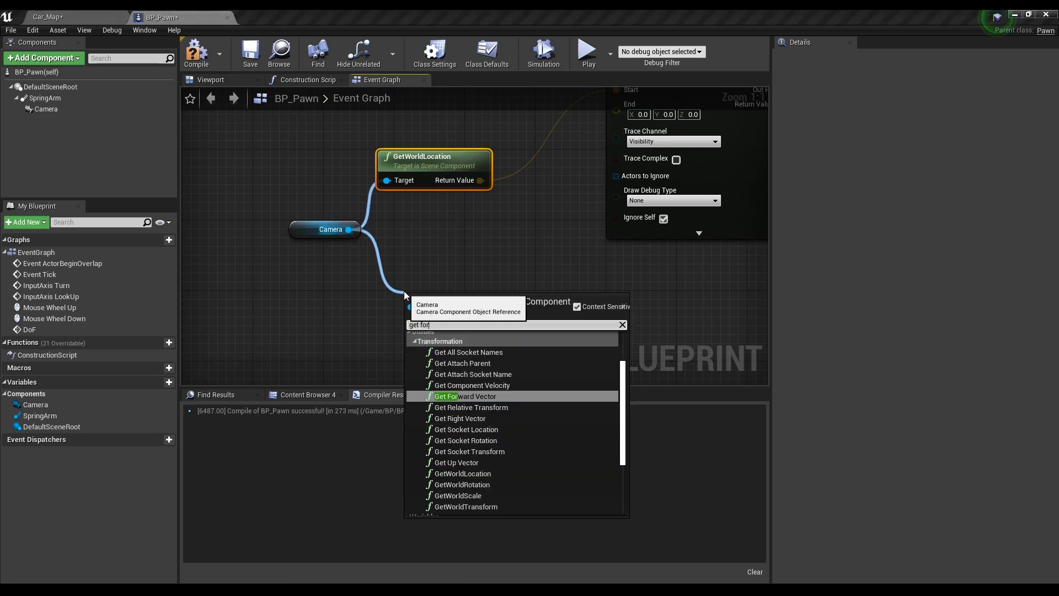
key(Return)
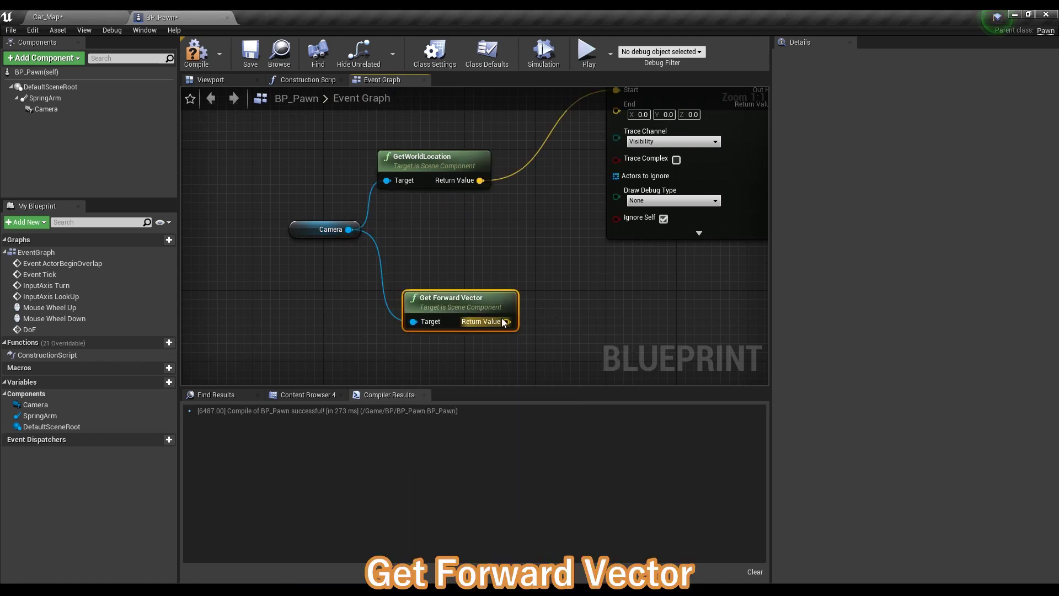
drag(503, 322, 554, 321)
text(*)
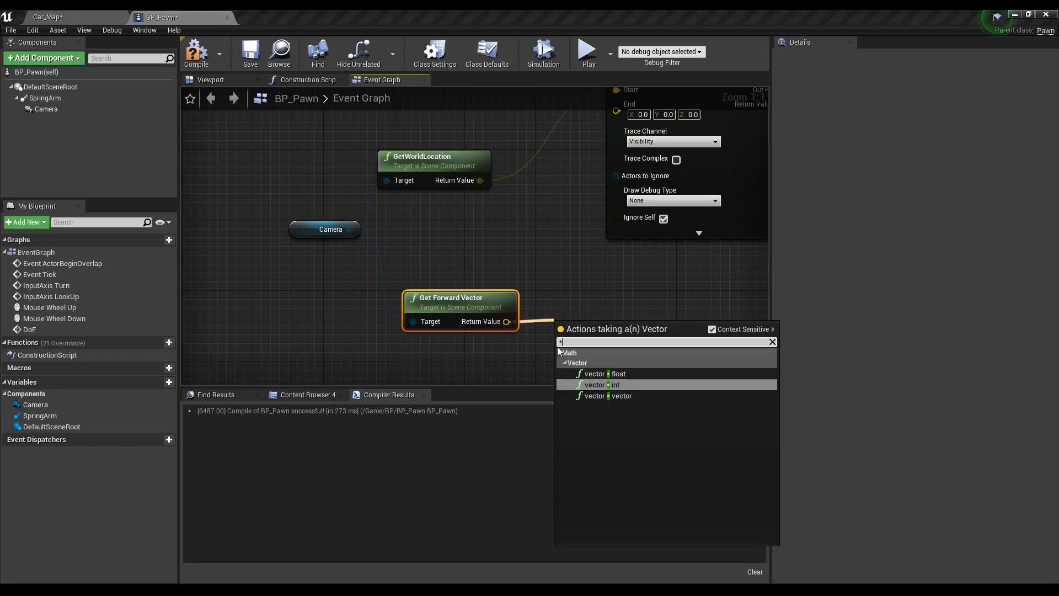
click(607, 373)
right_drag(572, 339, 564, 299)
click(563, 299)
text(10000)
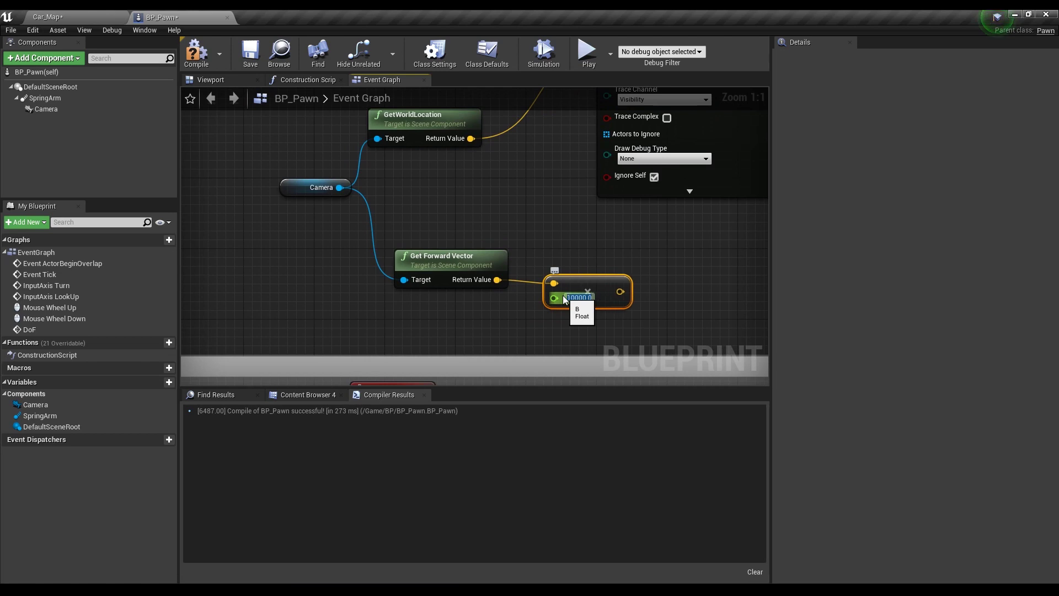
key(Return)
right_drag(616, 288, 524, 338)
drag(527, 341, 519, 294)
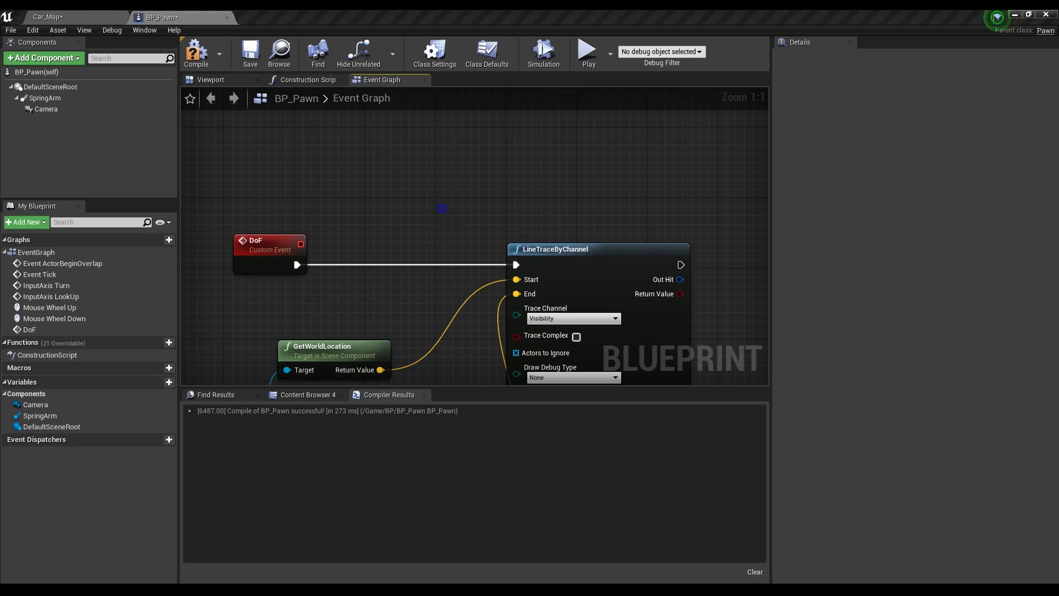
Reposition the LineTraceByChannel node and enable Trace Complex
right_drag(442, 208, 408, 119)
drag(552, 160, 504, 193)
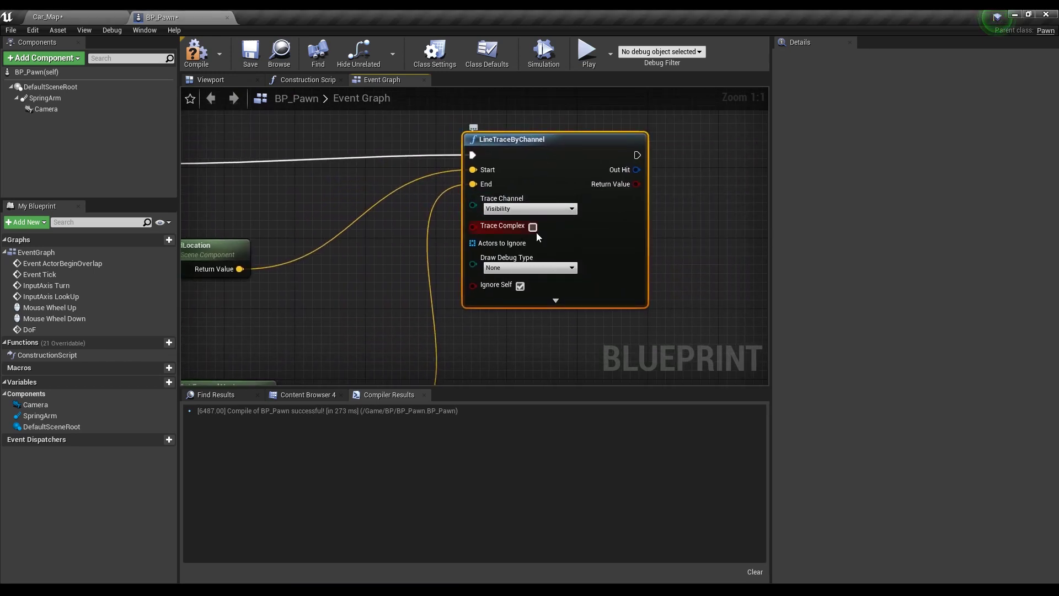
click(533, 227)
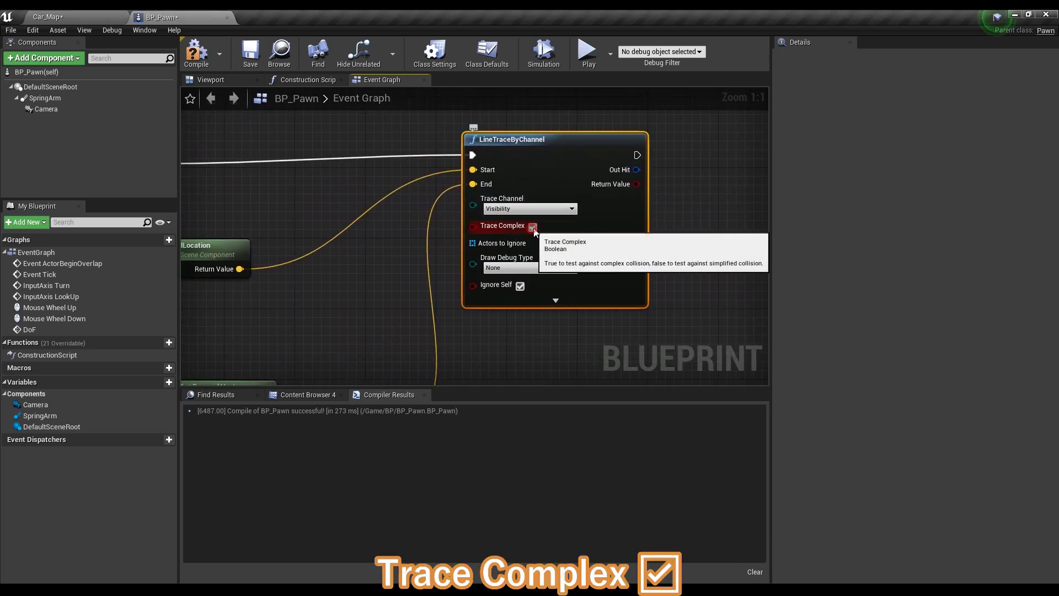
right_drag(634, 228, 432, 235)
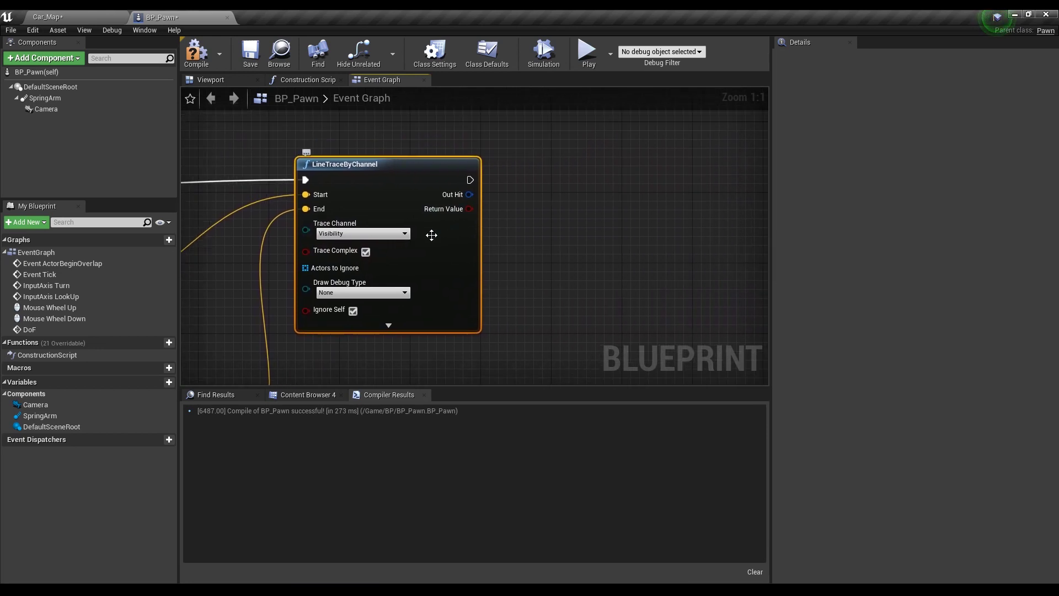
drag(469, 194, 502, 206)
Add an expanded Break Hit Result node on the trace's Out Hit
text(break)
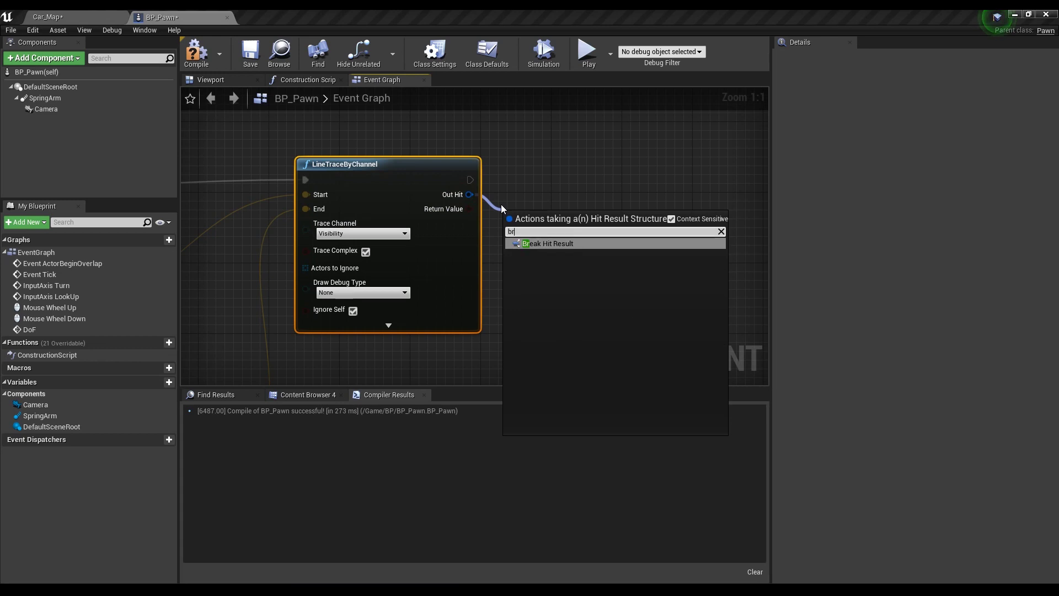
key(Return)
click(547, 258)
right_drag(553, 255, 526, 187)
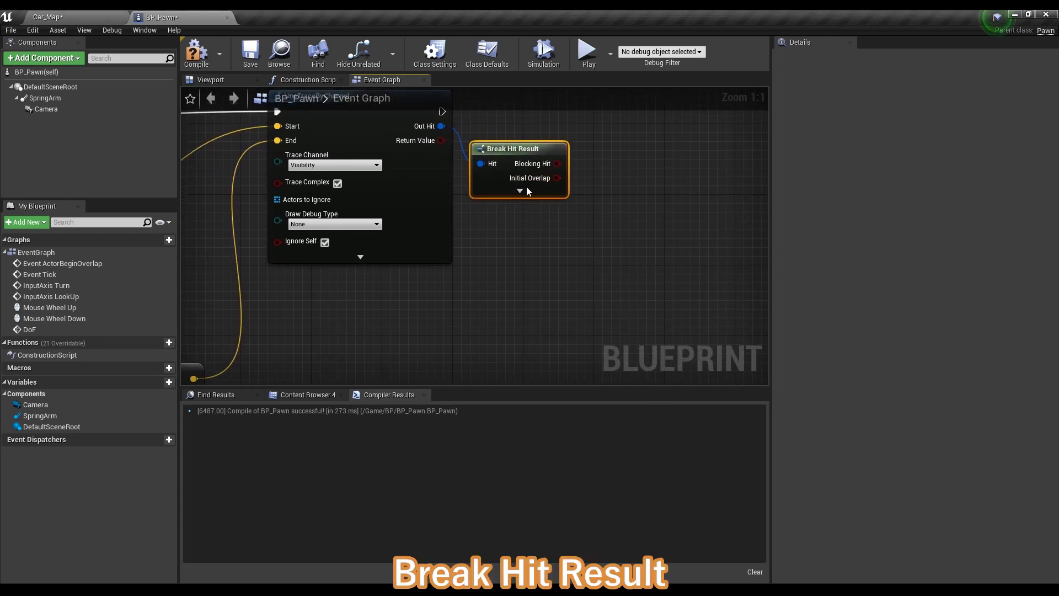
right_drag(613, 264, 562, 200)
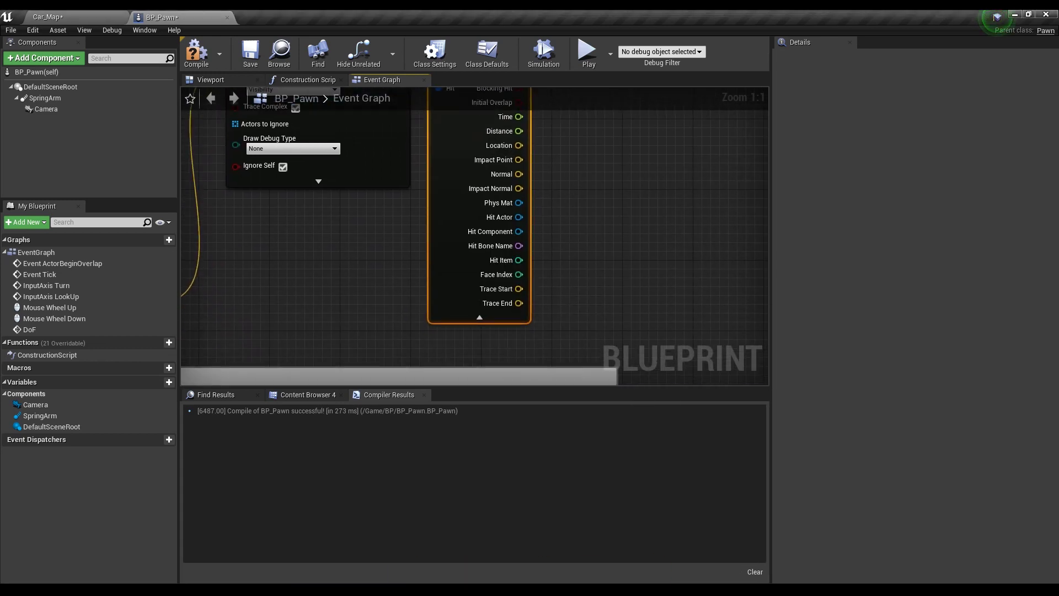
Place another Camera reference with a GetWorldLocation node beside the hit result
right_click(561, 237)
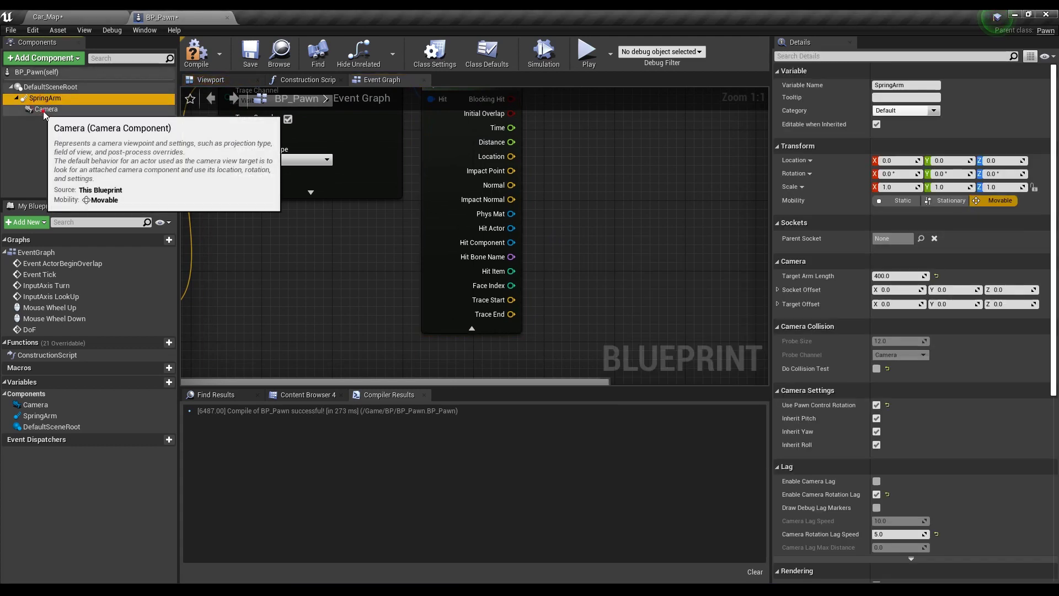
mouse_move(40, 109)
mouse_down()
mouse_move(557, 259)
mouse_move(601, 232)
mouse_up()
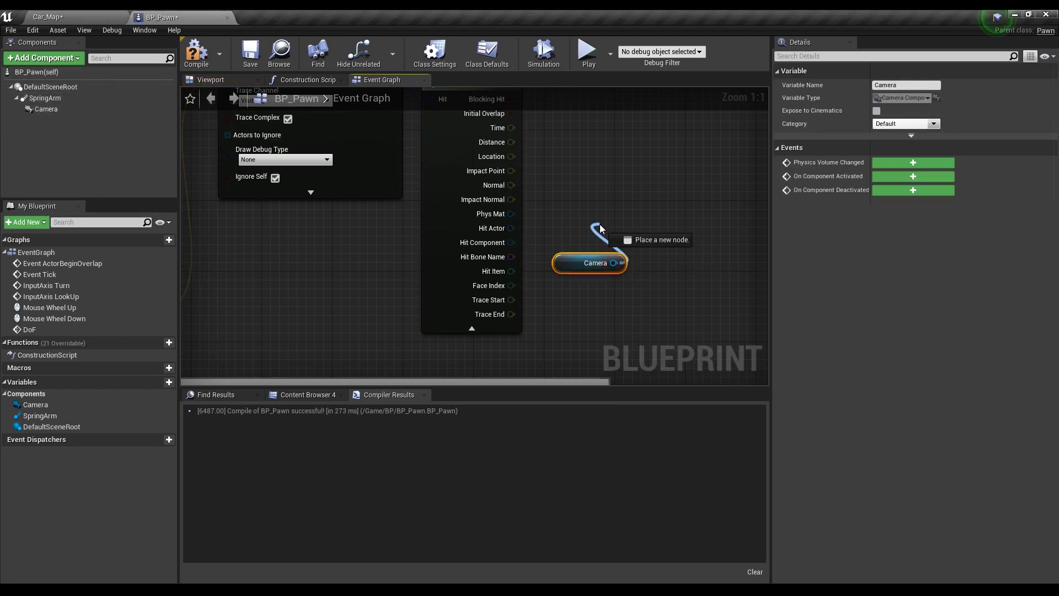
text(wor)
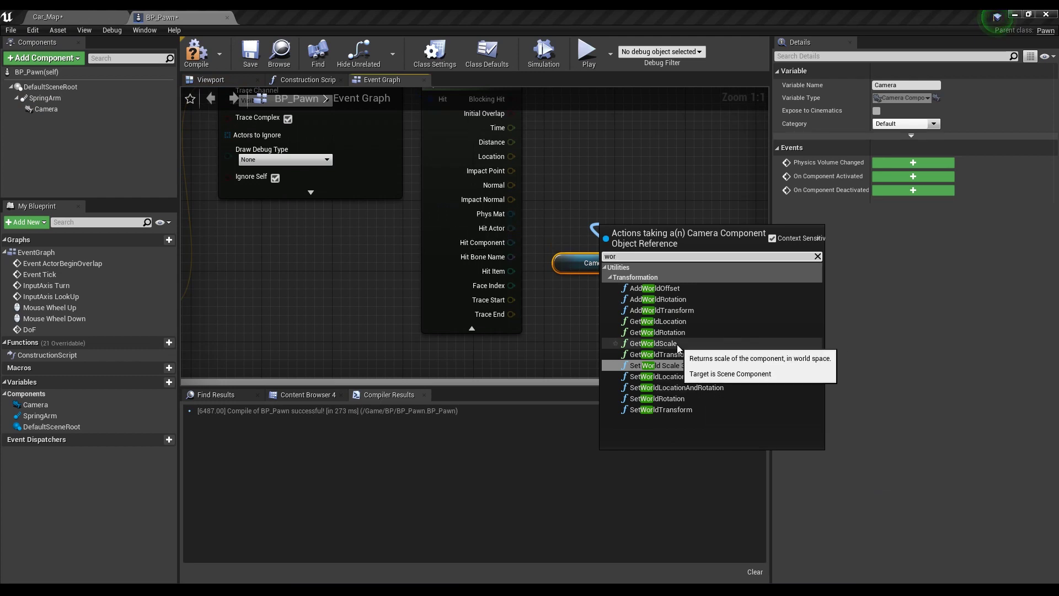
key(BackSpace)
key(BackSpace)
key(BackSpace)
text(get)
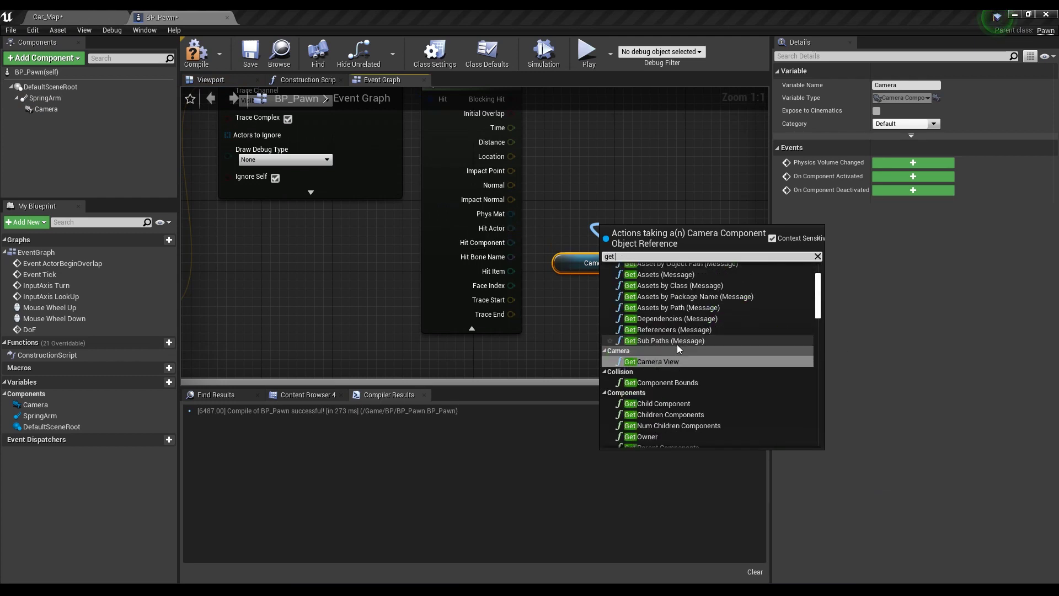
text( wor)
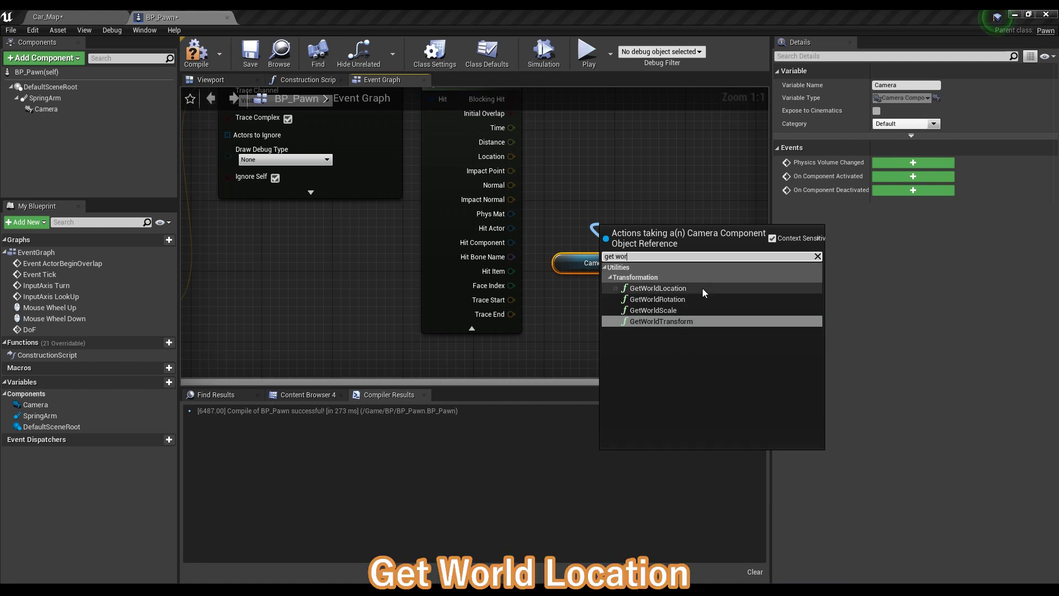
click(699, 289)
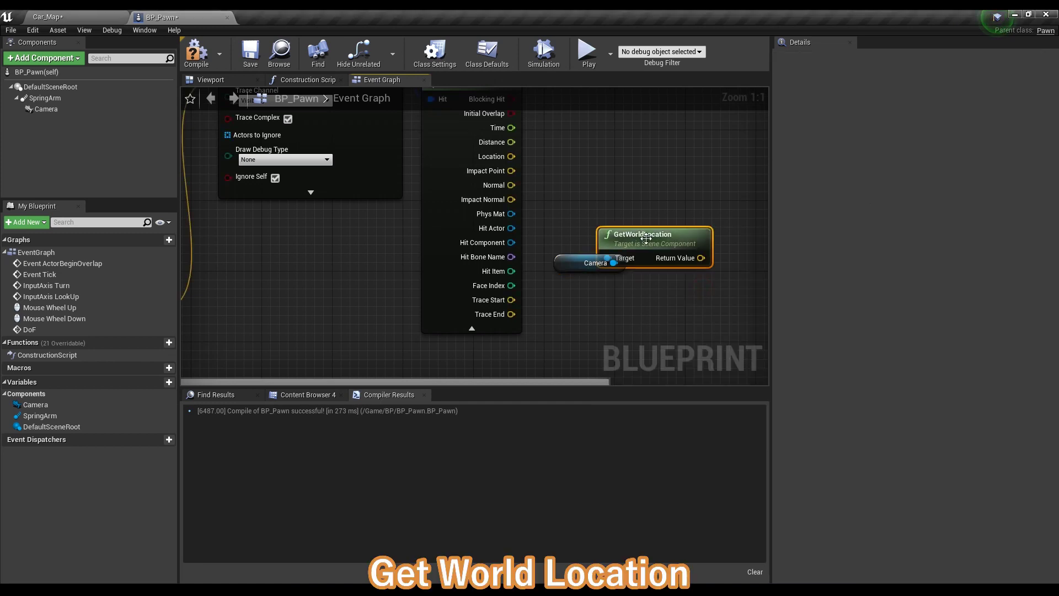
right_drag(629, 211, 498, 261)
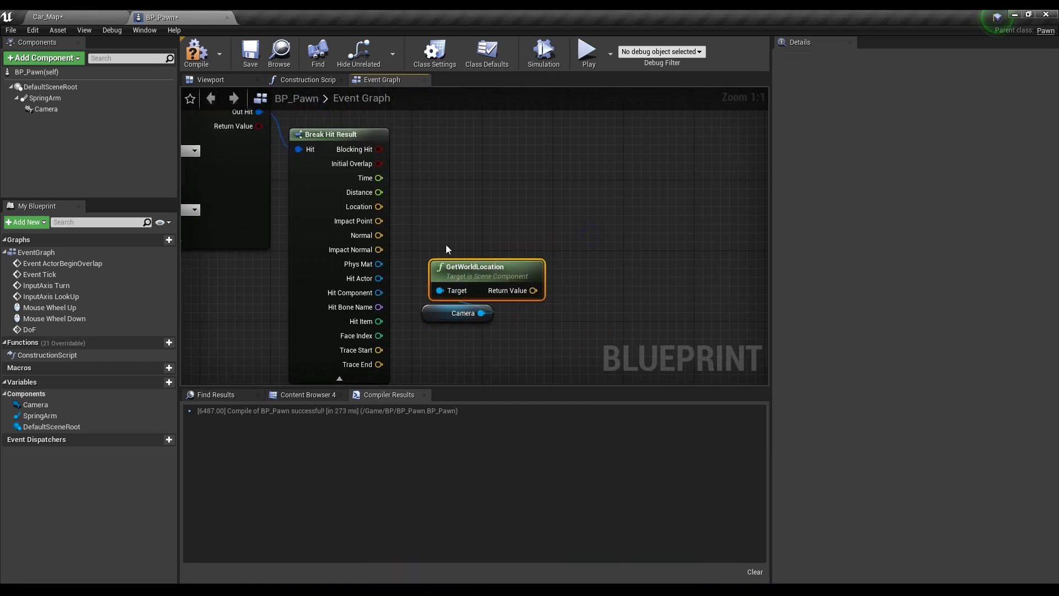
right_drag(541, 271, 500, 288)
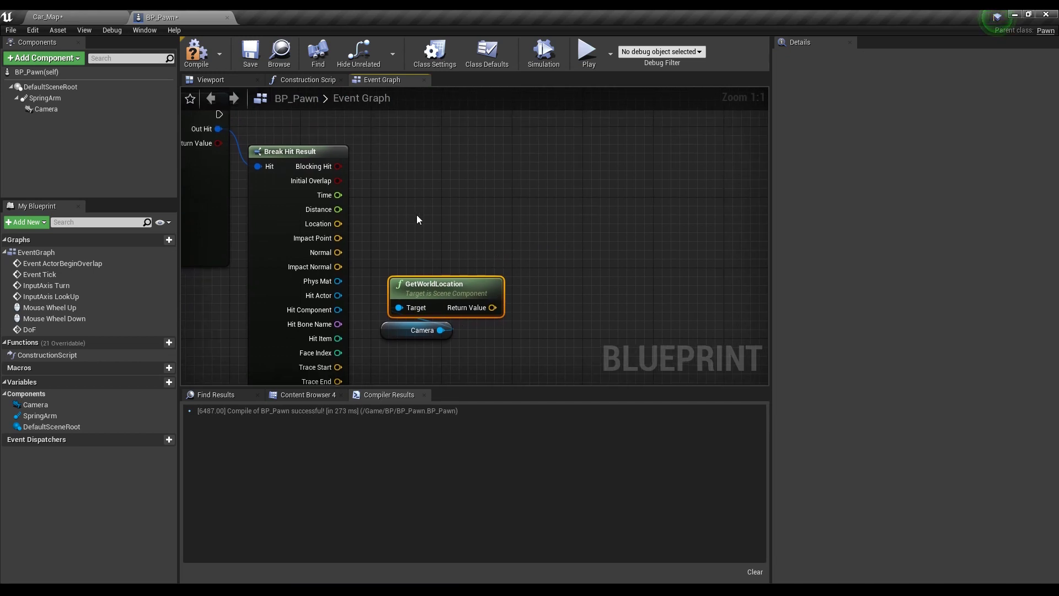
Subtract the Camera's world location from the hit Location with a vector minus vector node
drag(337, 224, 491, 244)
text(-)
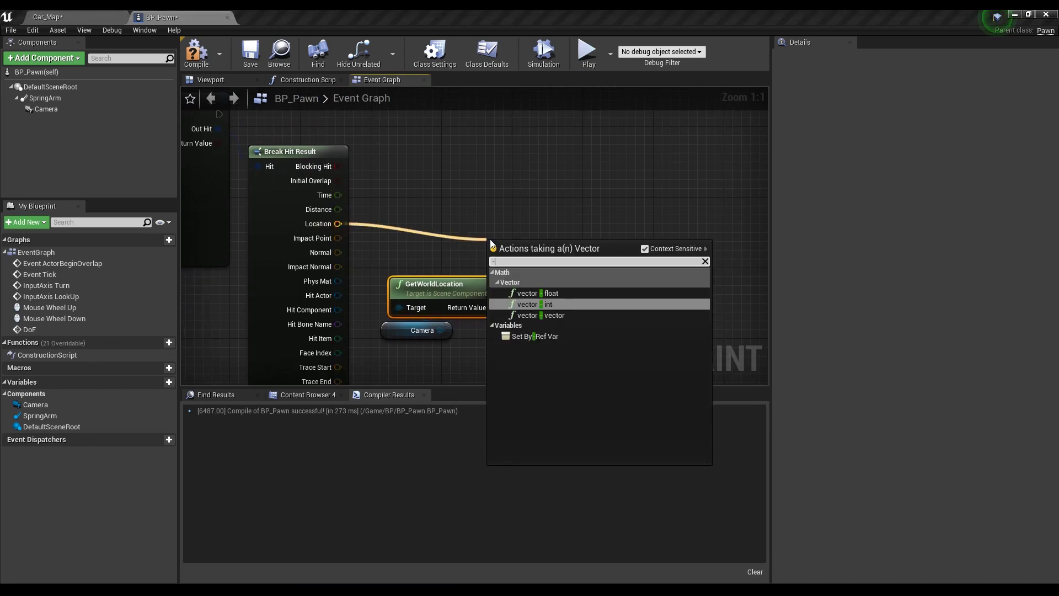
key(Down)
key(Return)
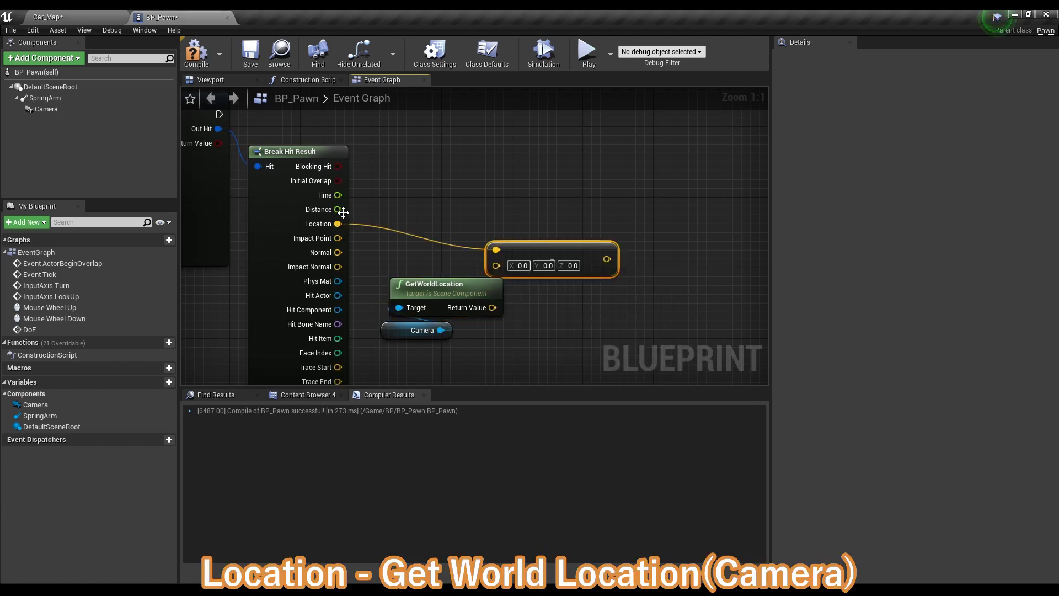
drag(557, 250, 628, 241)
drag(493, 307, 567, 257)
right_drag(572, 196, 460, 199)
Feed the difference into a VectorLength node
mouse_move(491, 249)
mouse_down()
mouse_move(563, 252)
mouse_move(556, 246)
mouse_up()
text(vec)
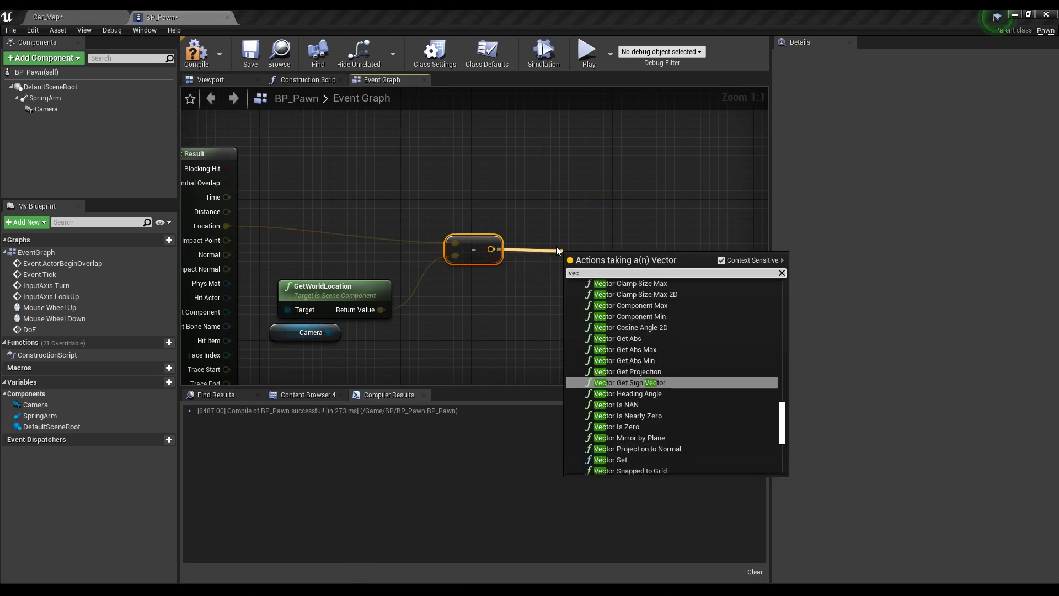
text(tor)
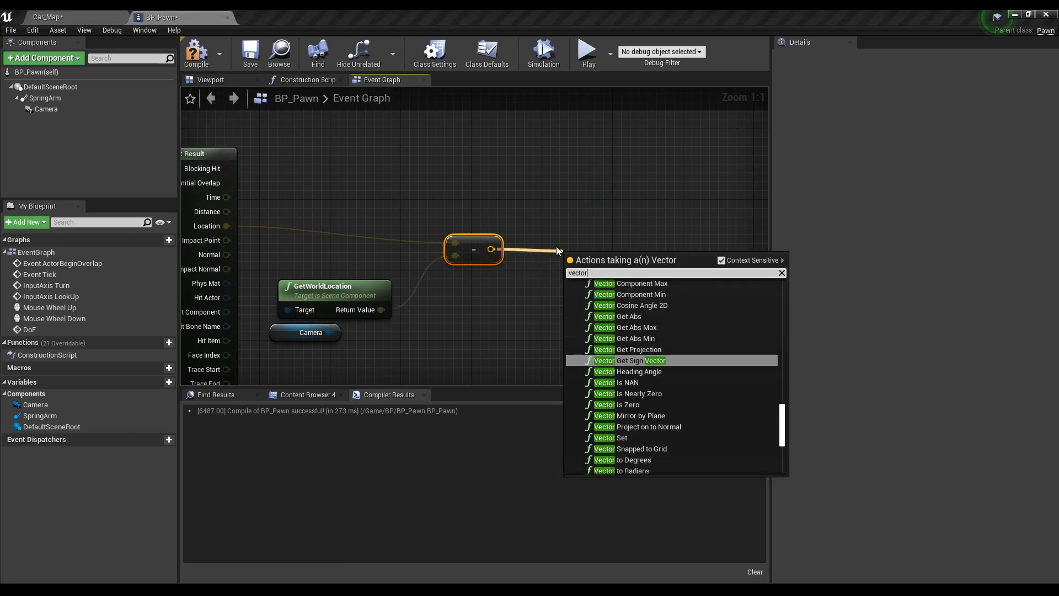
text( length)
key(Return)
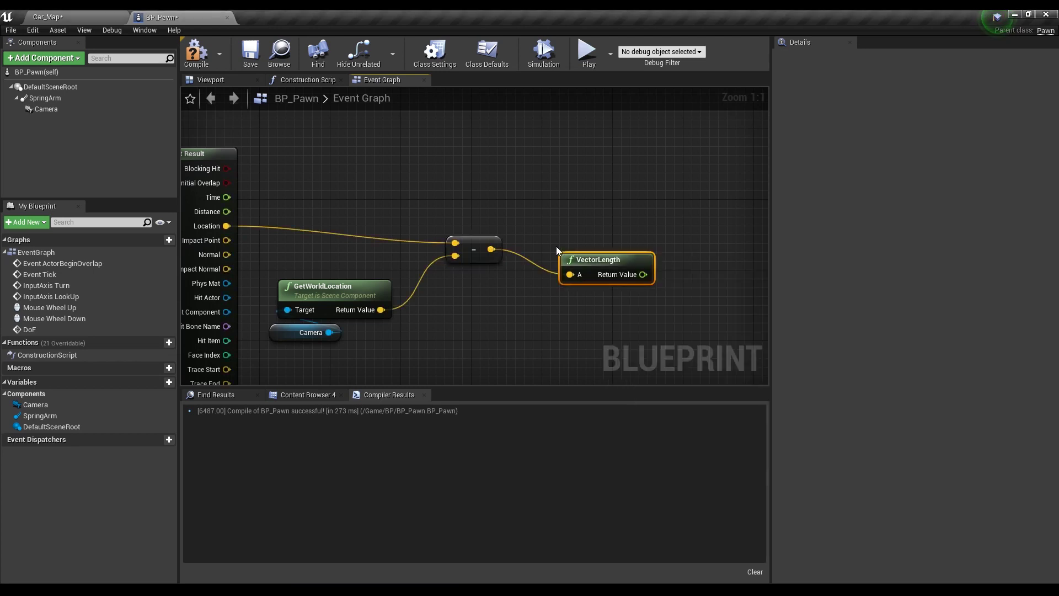
right_drag(588, 226, 510, 232)
drag(532, 262, 528, 244)
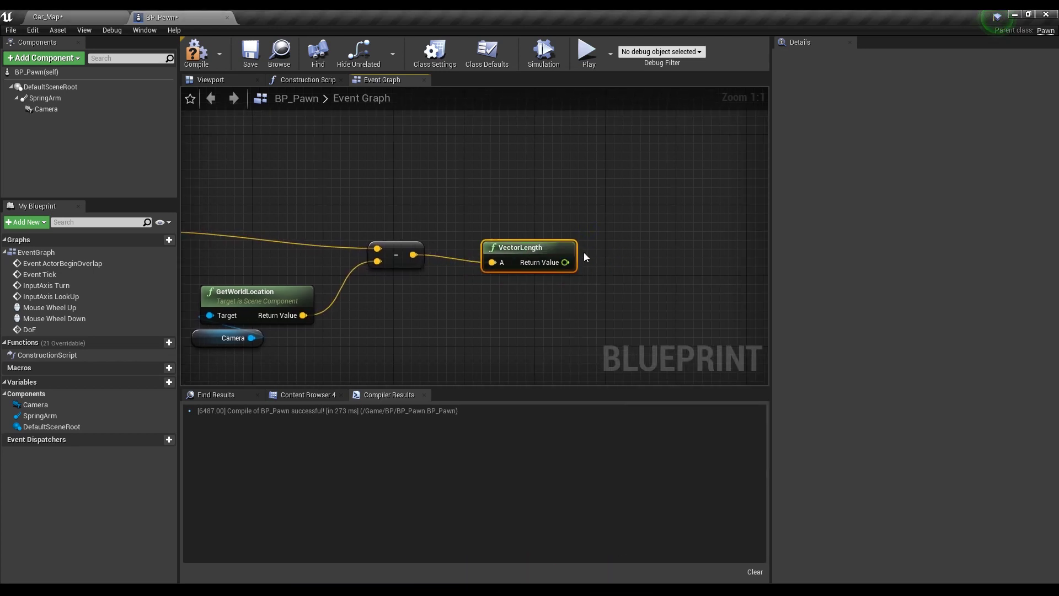
drag(566, 262, 609, 231)
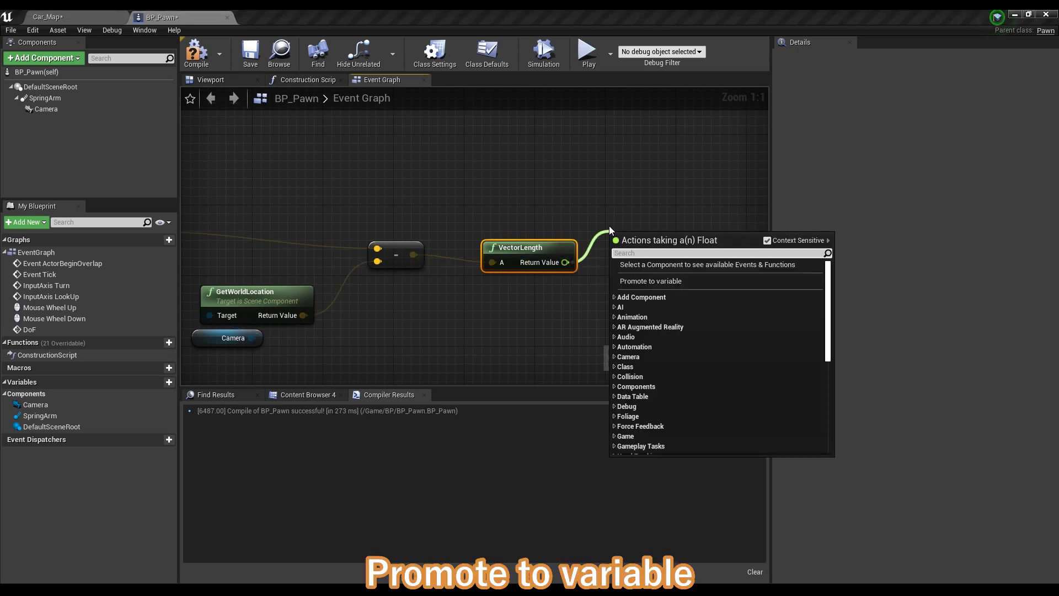
Promote the VectorLength result to a new float variable named FocalLocation
click(663, 281)
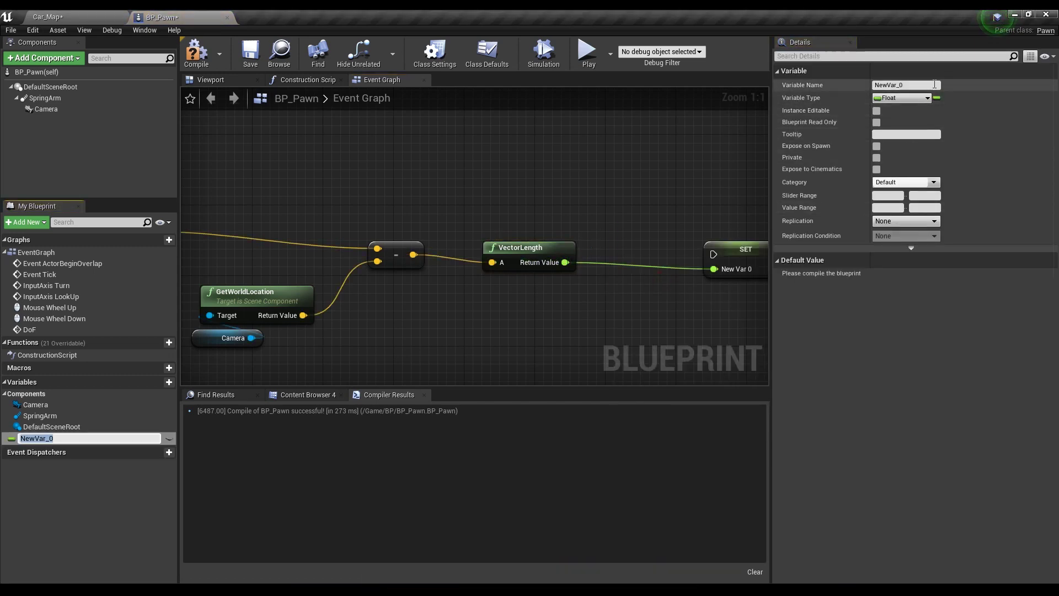
click(916, 85)
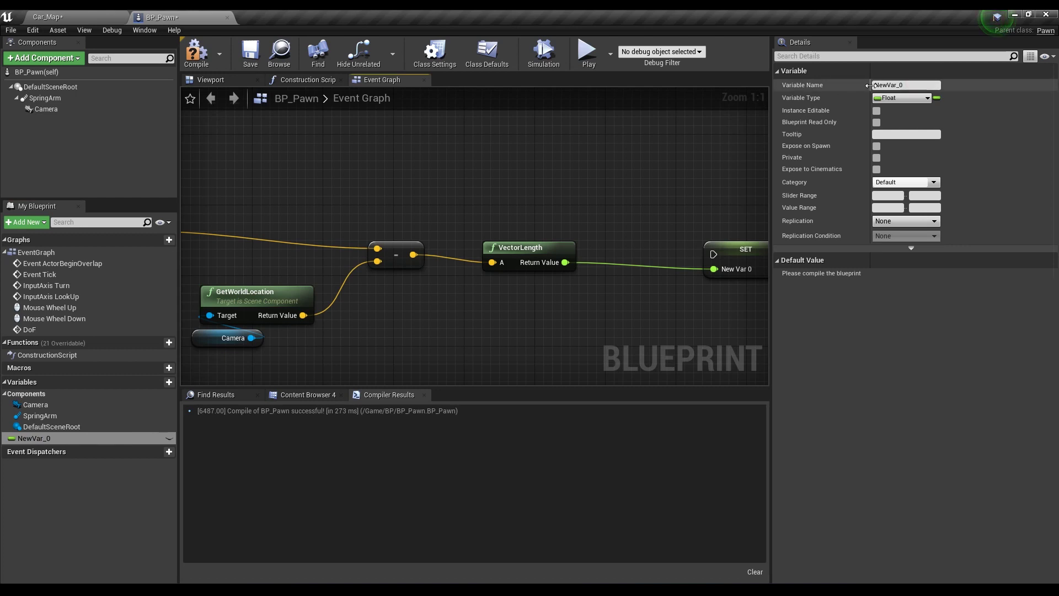
click(905, 85)
text(Focal)
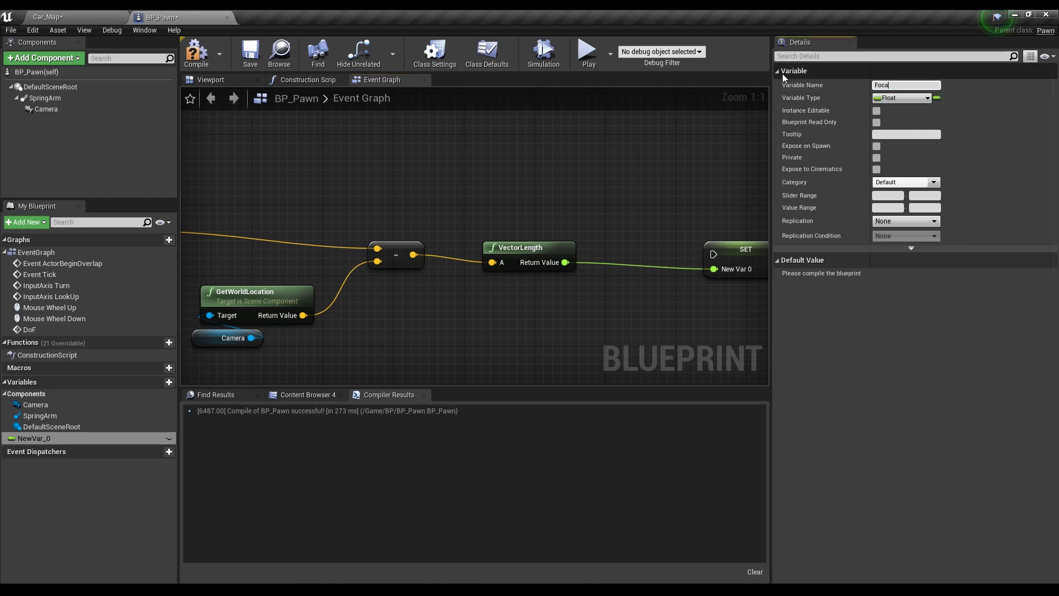
text(Loca)
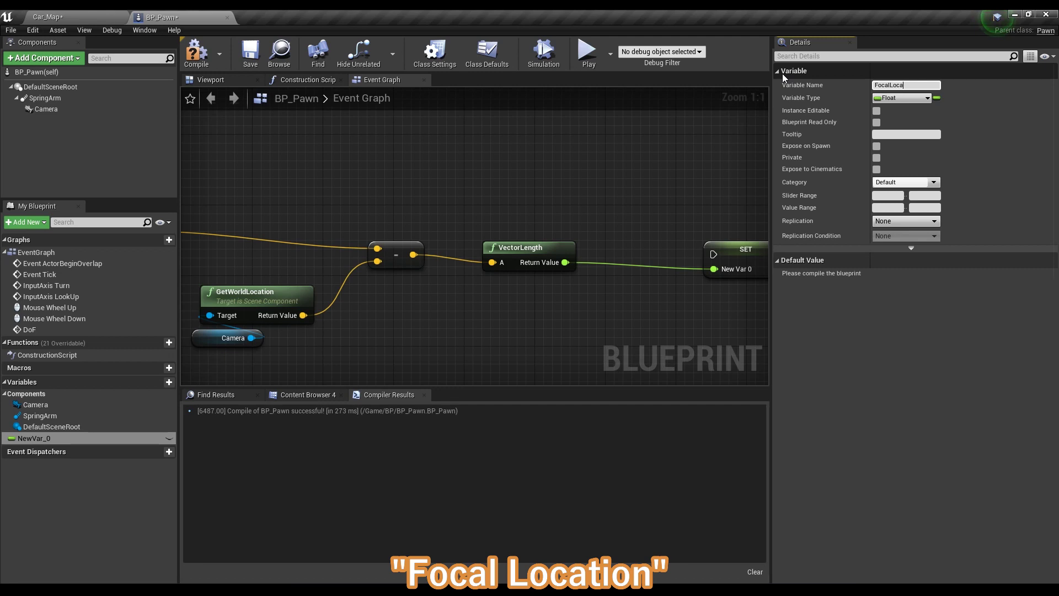
text(tion)
key(Return)
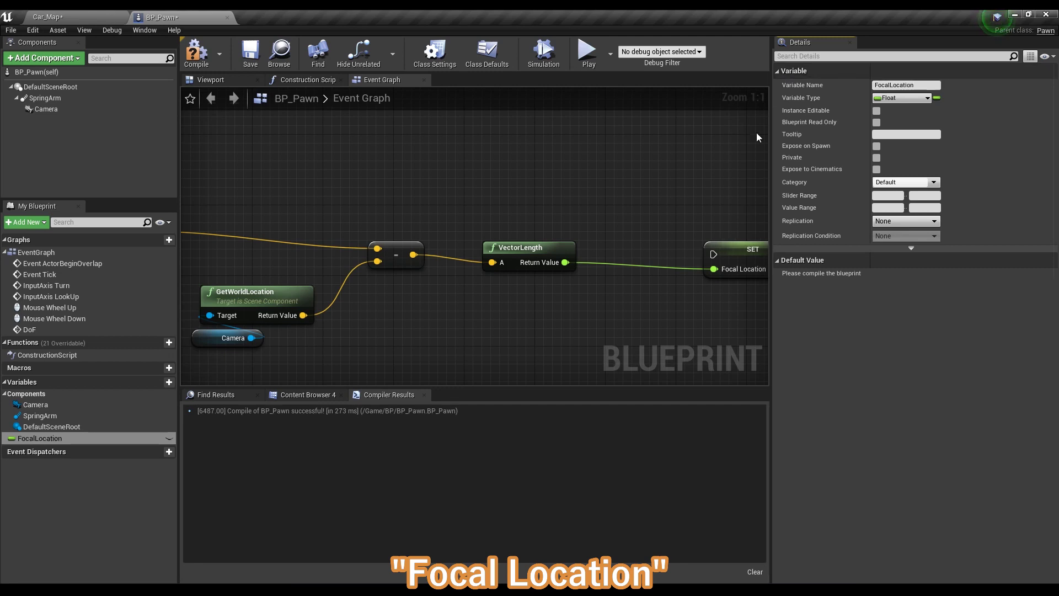
right_drag(756, 133, 674, 133)
drag(659, 251, 601, 157)
scroll(533, 189, down, 4)
right_drag(533, 189, 645, 222)
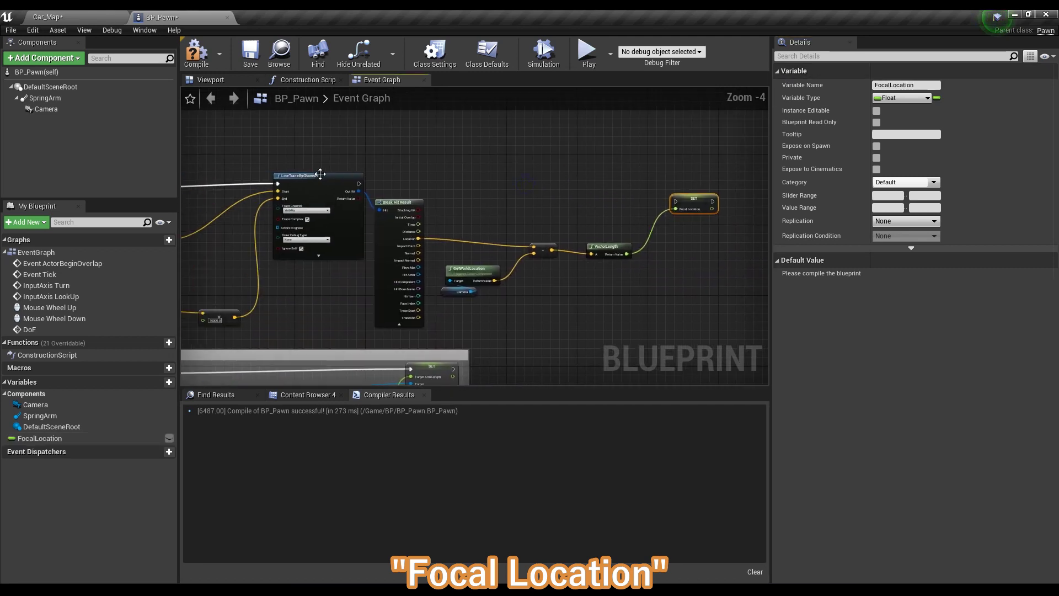
Add a Branch after the line trace, using the trace Return Value as its Condition
drag(360, 183, 526, 184)
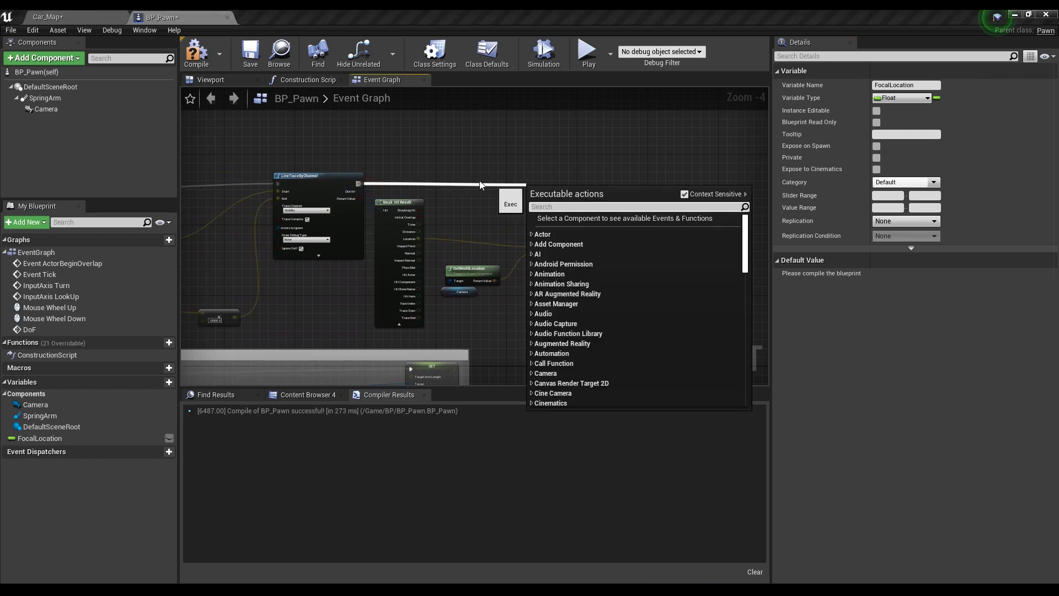
scroll(303, 178, up, 1)
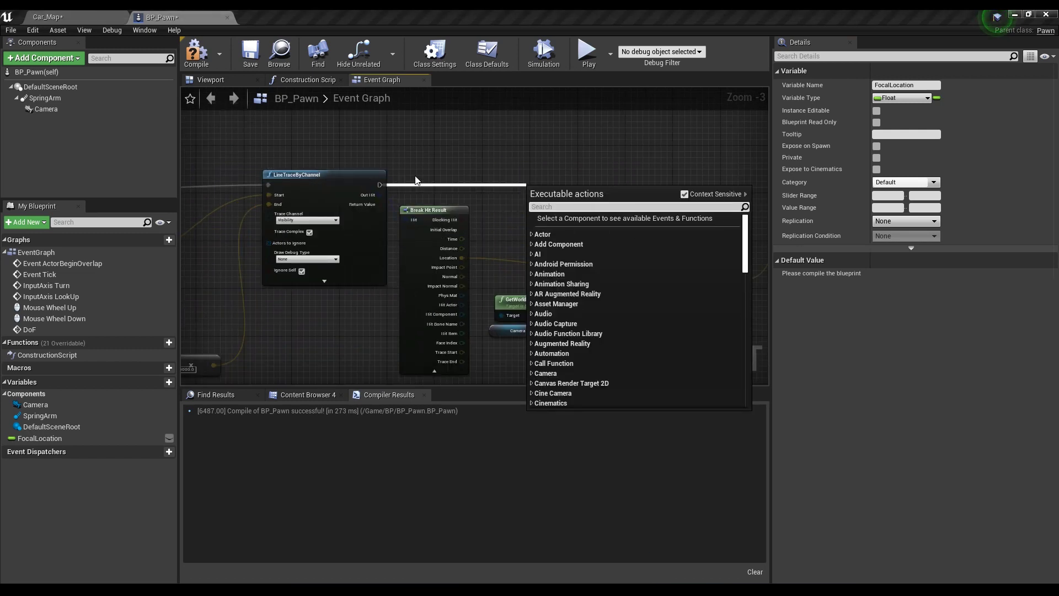
text(br)
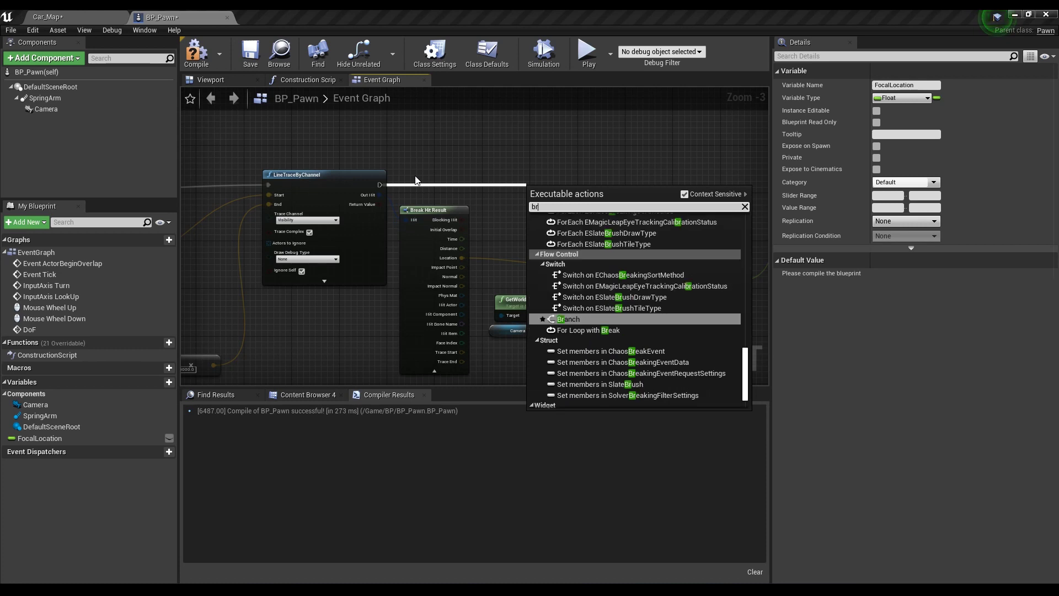
text(anch)
key(Return)
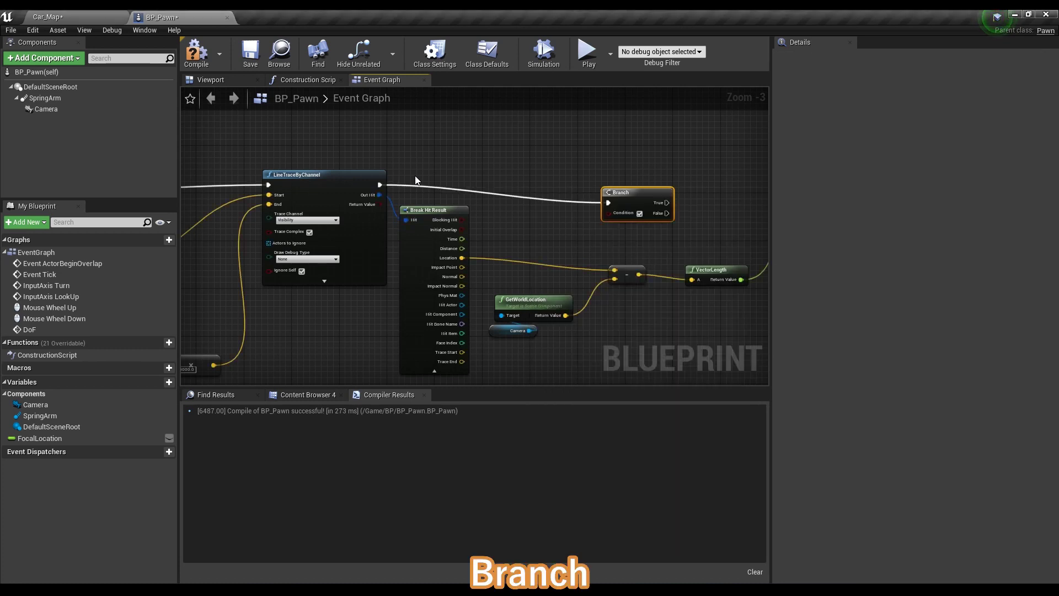
scroll(390, 205, up, 3)
drag(395, 197, 736, 211)
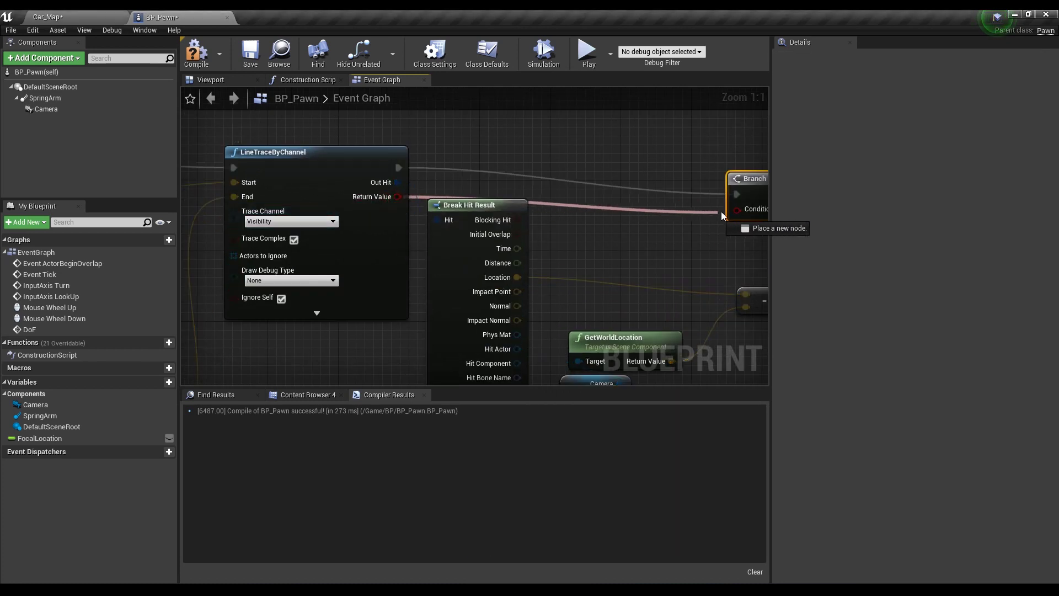
right_drag(736, 211, 501, 234)
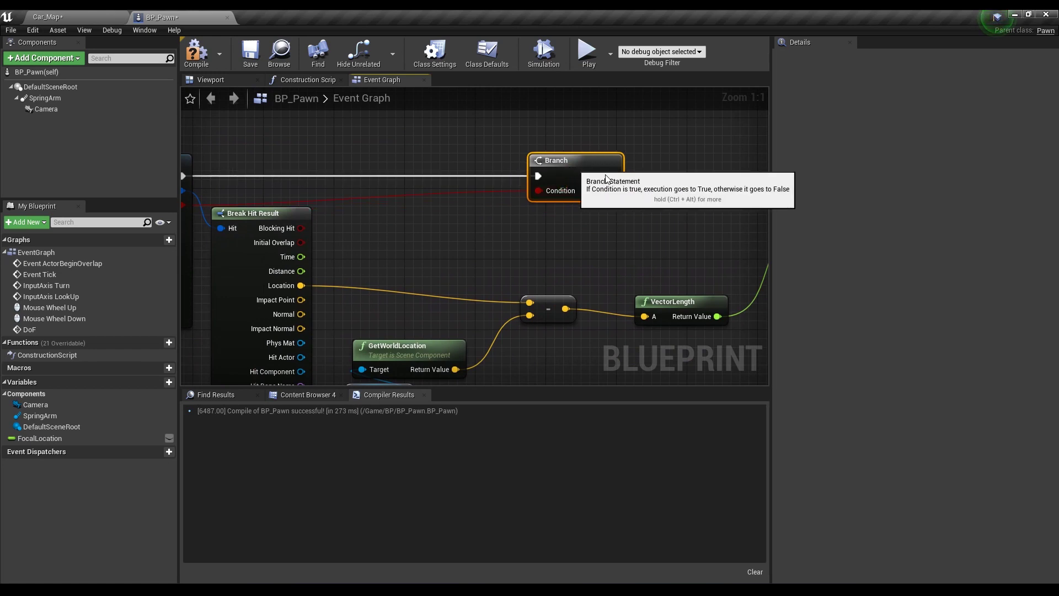
Run SET FocalLocation from the Branch's True pin and place another Camera reference
right_drag(631, 197, 434, 196)
right_drag(435, 155, 434, 161)
mouse_move(408, 183)
mouse_down()
mouse_move(614, 218)
mouse_move(622, 180)
mouse_up()
right_drag(622, 181, 471, 187)
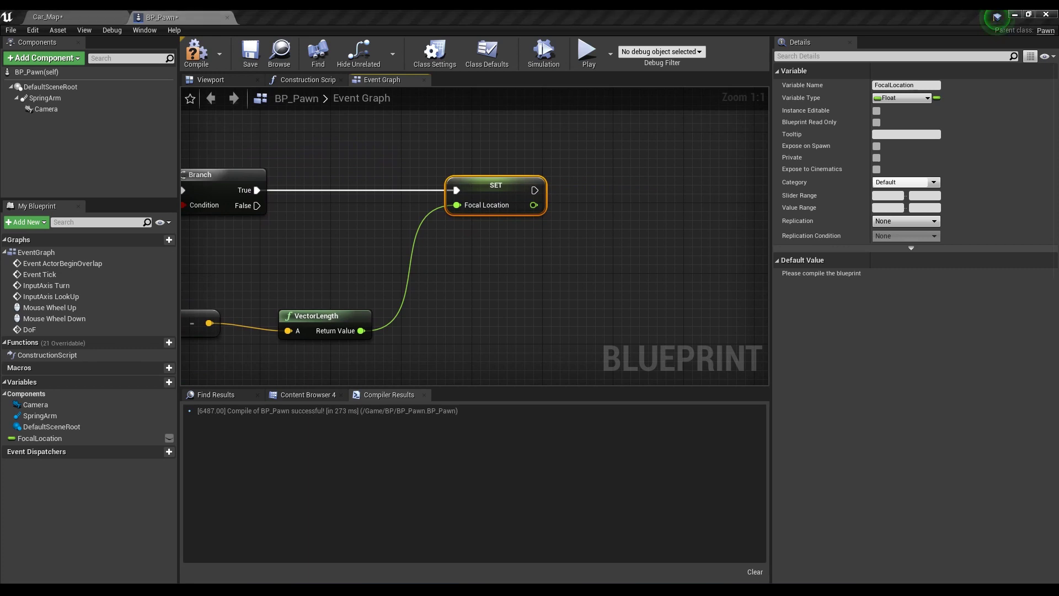
drag(46, 109, 561, 246)
right_drag(628, 243, 552, 260)
Chain a Camera Set Post Process Settings node after SET FocalLocation, fed by Make PostProcessSettings
drag(543, 273, 567, 231)
text(post)
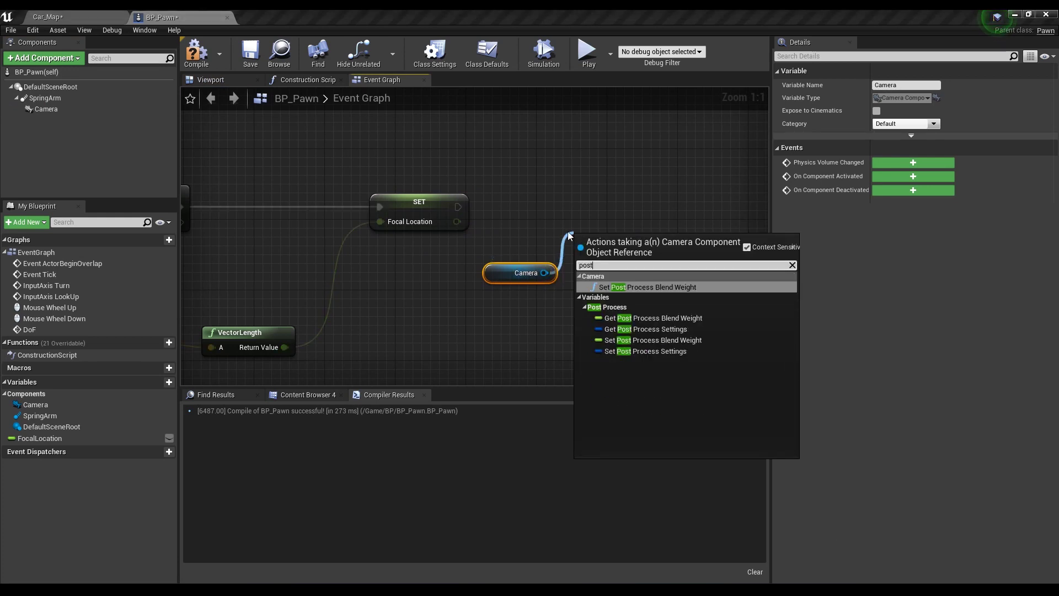
click(650, 351)
drag(618, 256, 601, 222)
mouse_move(461, 212)
mouse_down()
mouse_move(583, 225)
mouse_move(650, 212)
mouse_move(474, 305)
mouse_up()
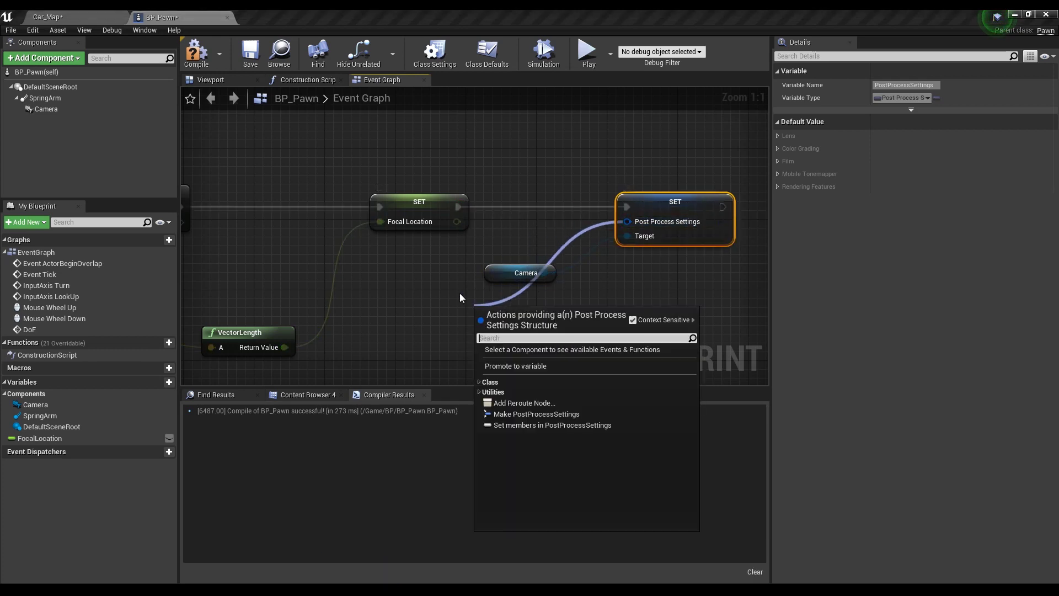
text(make)
key(Return)
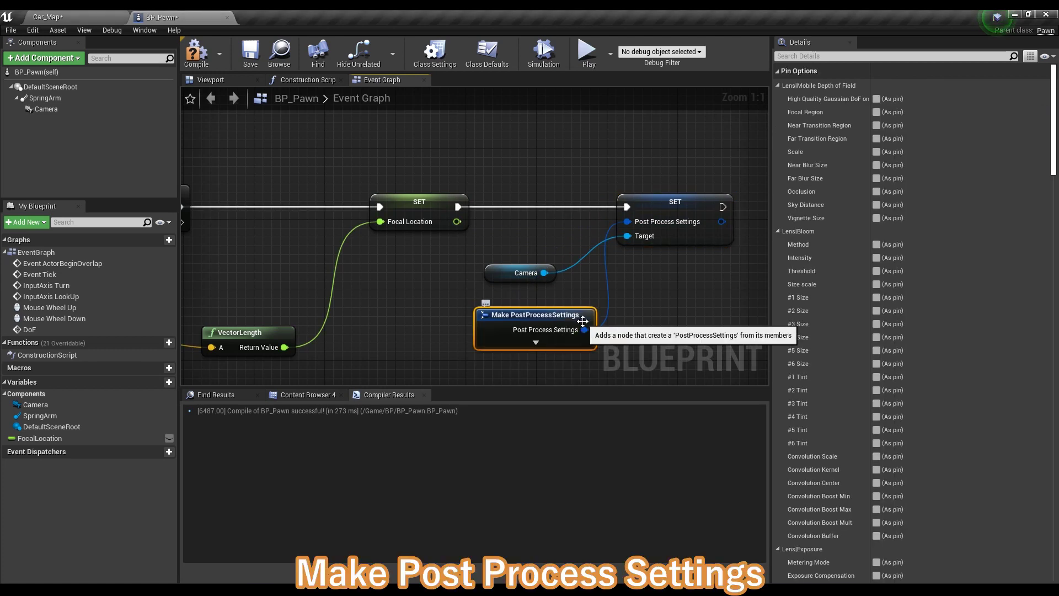
click(846, 57)
Expose Focal Distance and Aperture (F-stop) as input pins on Make PostProcessSettings
text(focal)
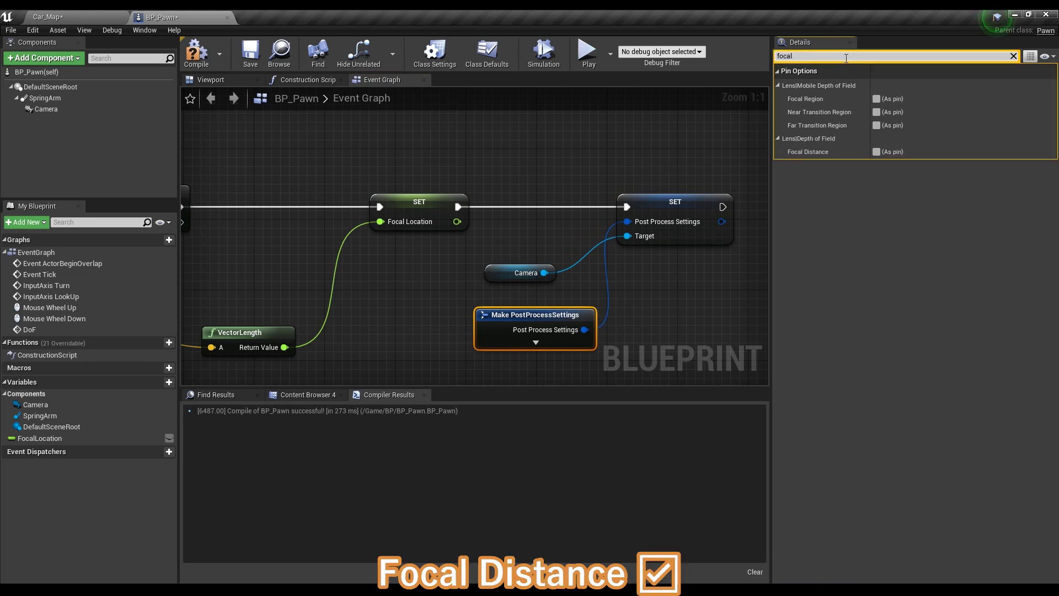
click(877, 152)
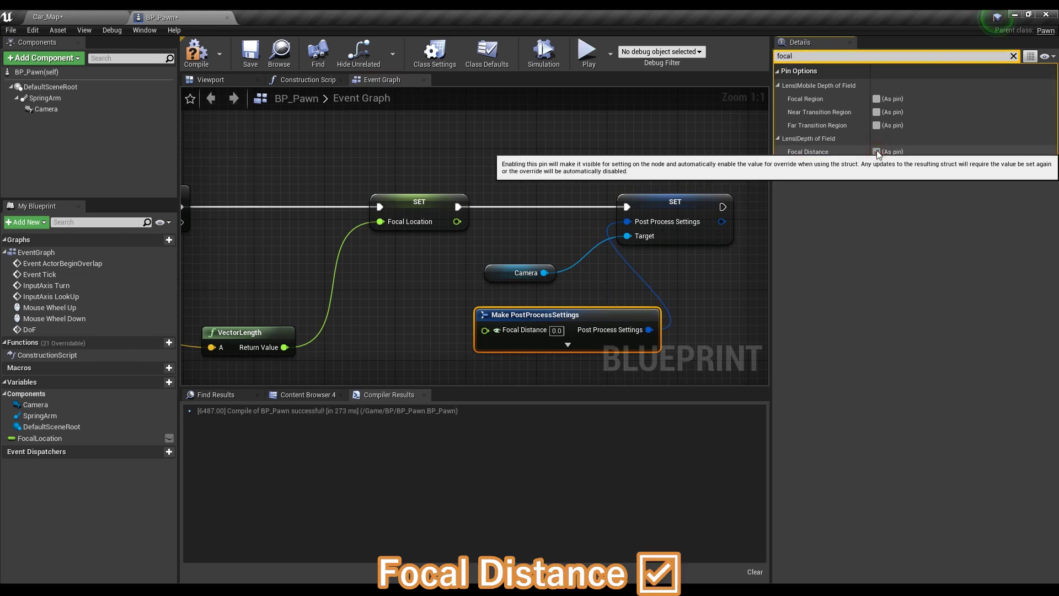
click(1013, 56)
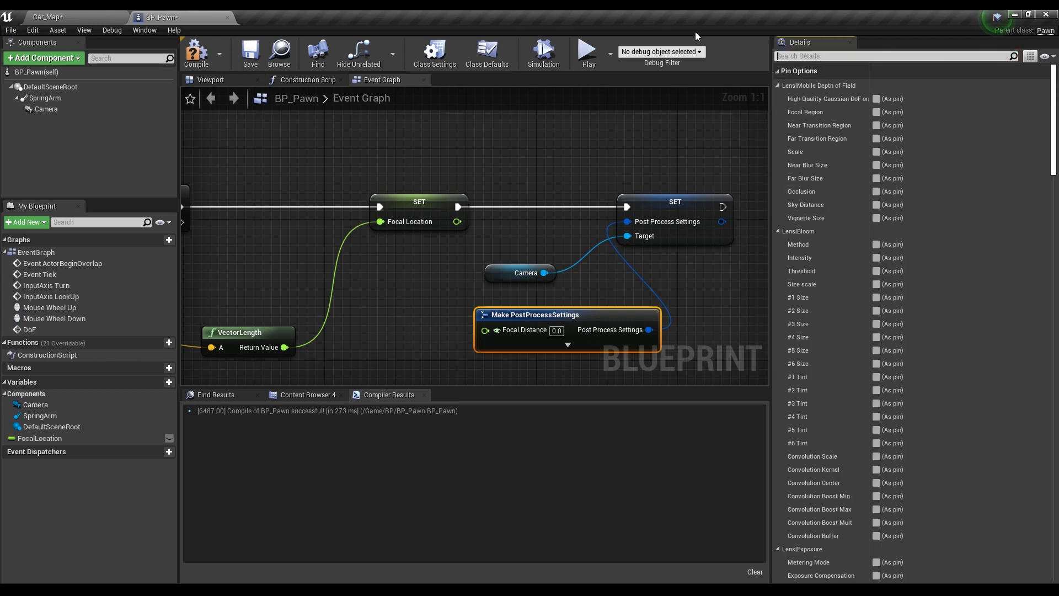
text(aper)
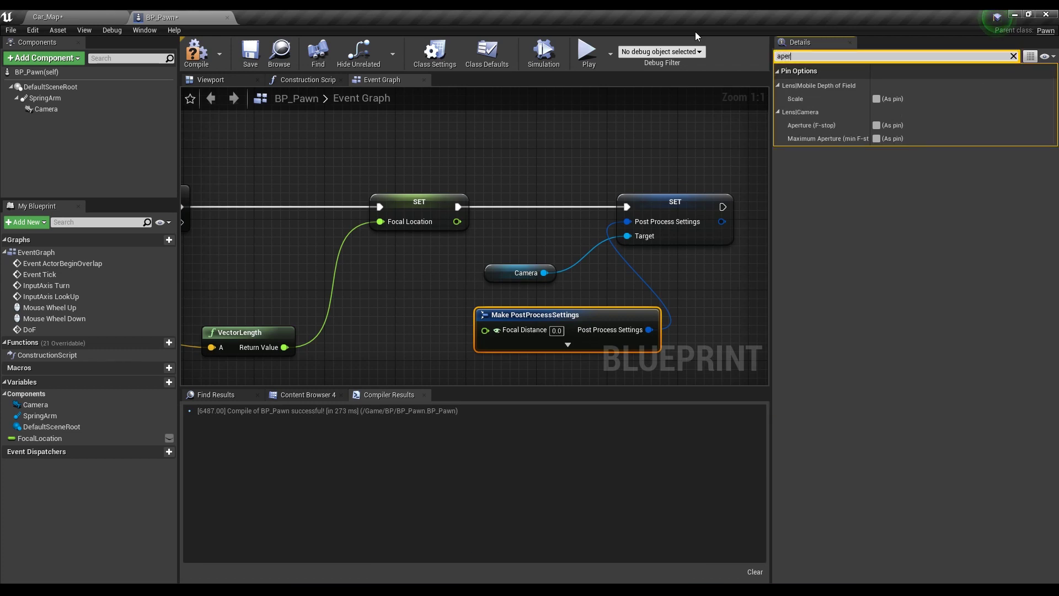
click(878, 126)
Place a FocalLocation getter beside the node to feed Focal Distance
mouse_move(447, 380)
right_down()
mouse_move(468, 304)
mouse_move(500, 305)
right_up()
mouse_move(39, 438)
mouse_down()
mouse_move(436, 287)
mouse_move(538, 263)
mouse_up()
click(461, 288)
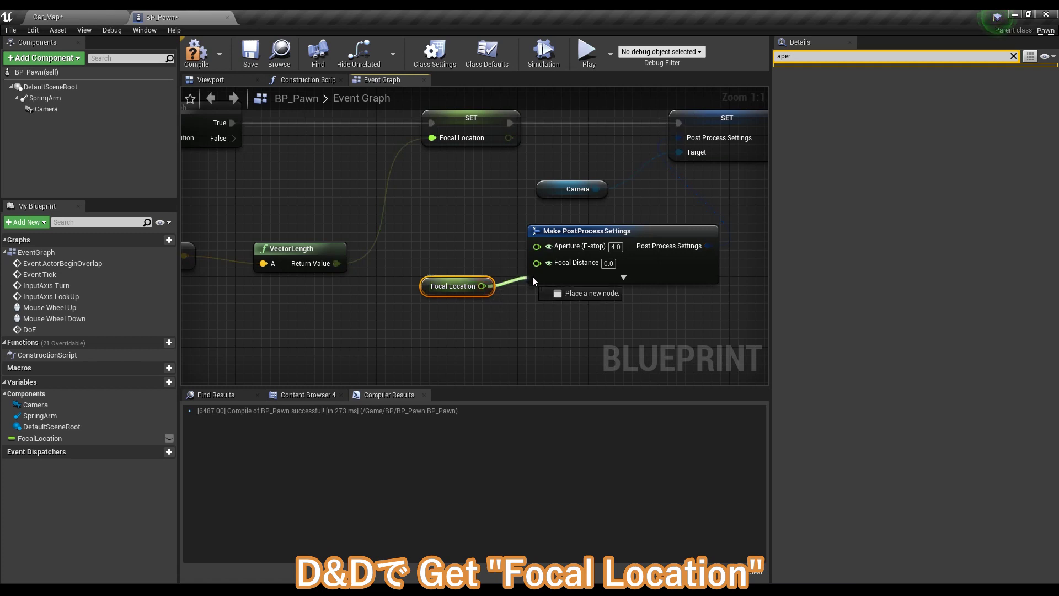
Move the disabled Event Tick node aside and add an Event BeginPlay node
scroll(574, 263, down, 4)
scroll(523, 230, down, 3)
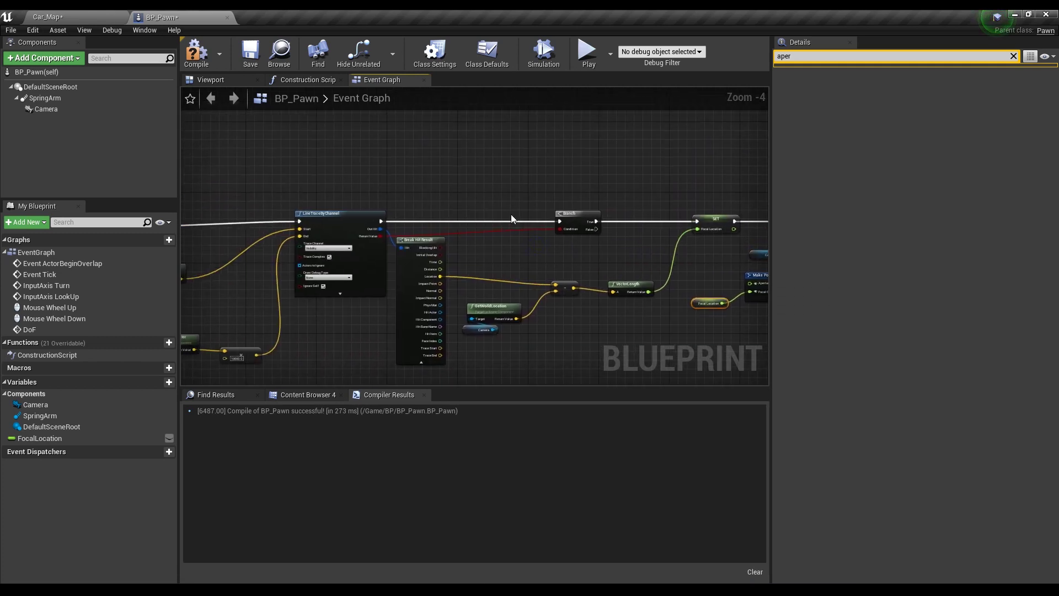
scroll(504, 226, down, 3)
scroll(364, 281, up, 2)
scroll(281, 303, up, 3)
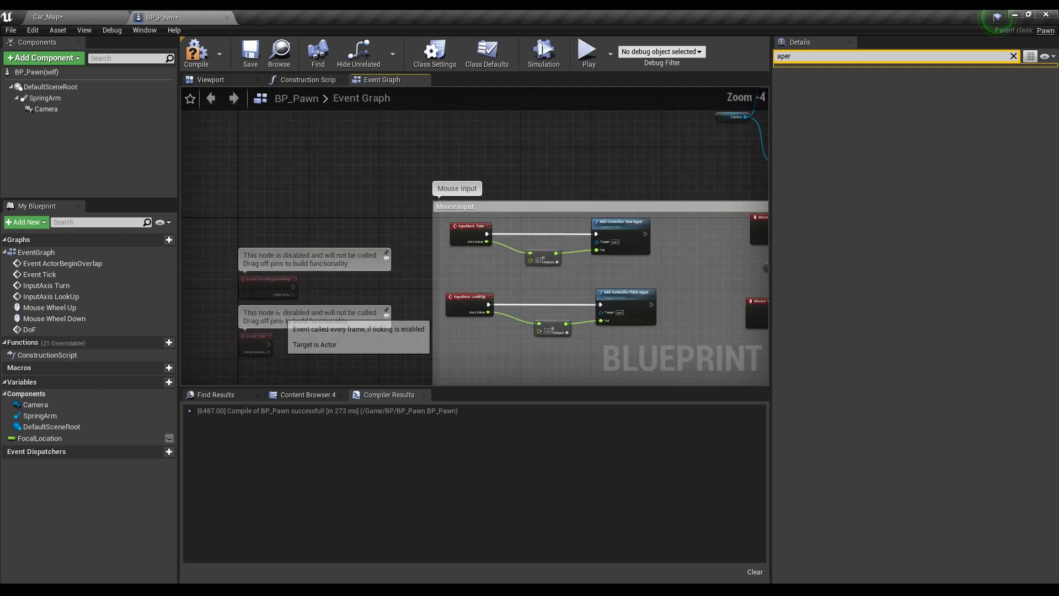
scroll(281, 301, up, 3)
drag(240, 353, 474, 176)
scroll(486, 210, down, 5)
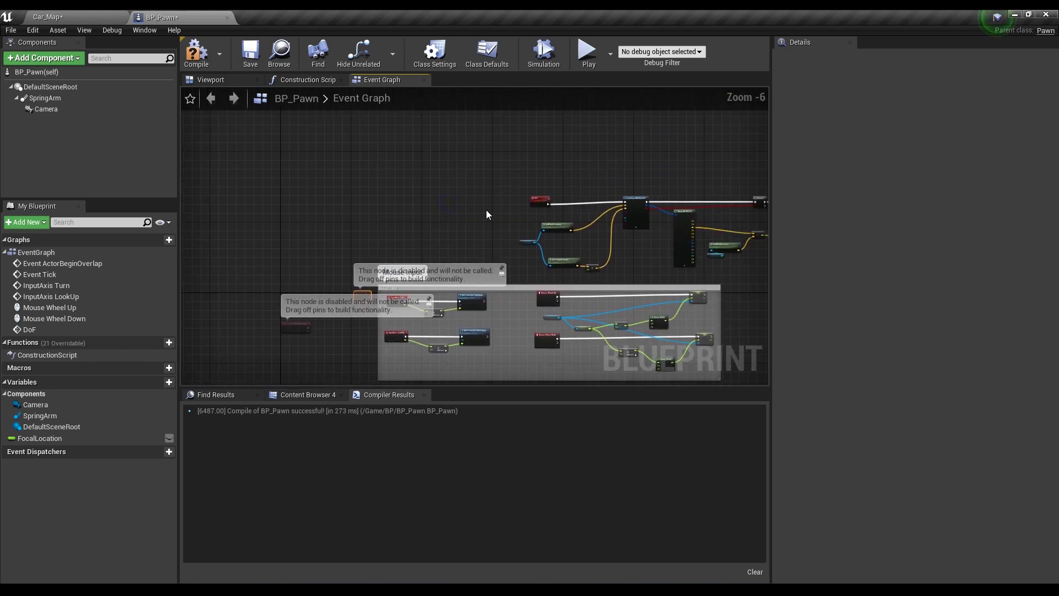
scroll(519, 179, up, 4)
right_click(491, 184)
text(event be)
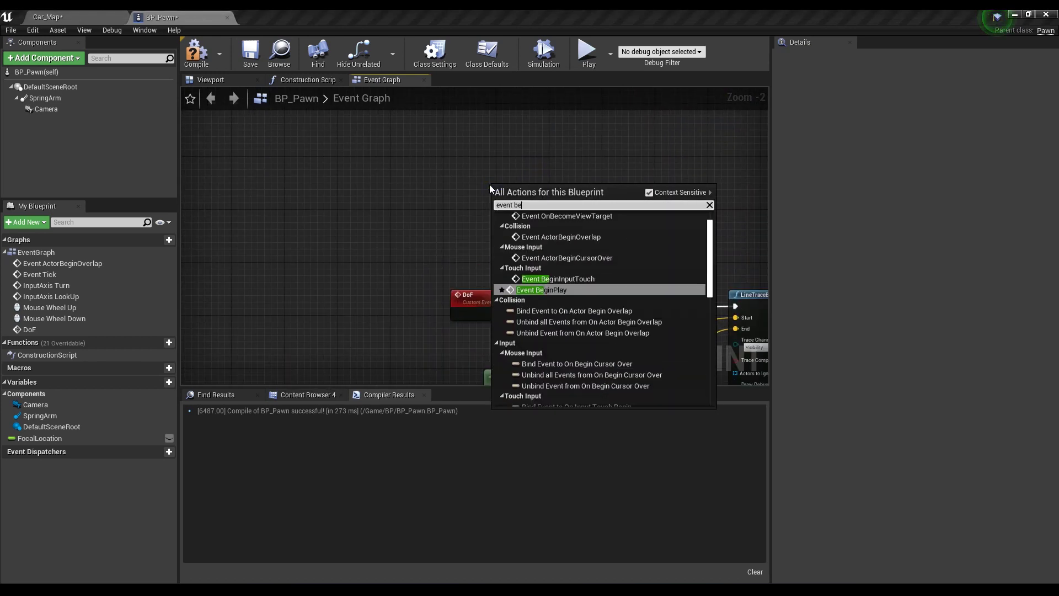
key(Return)
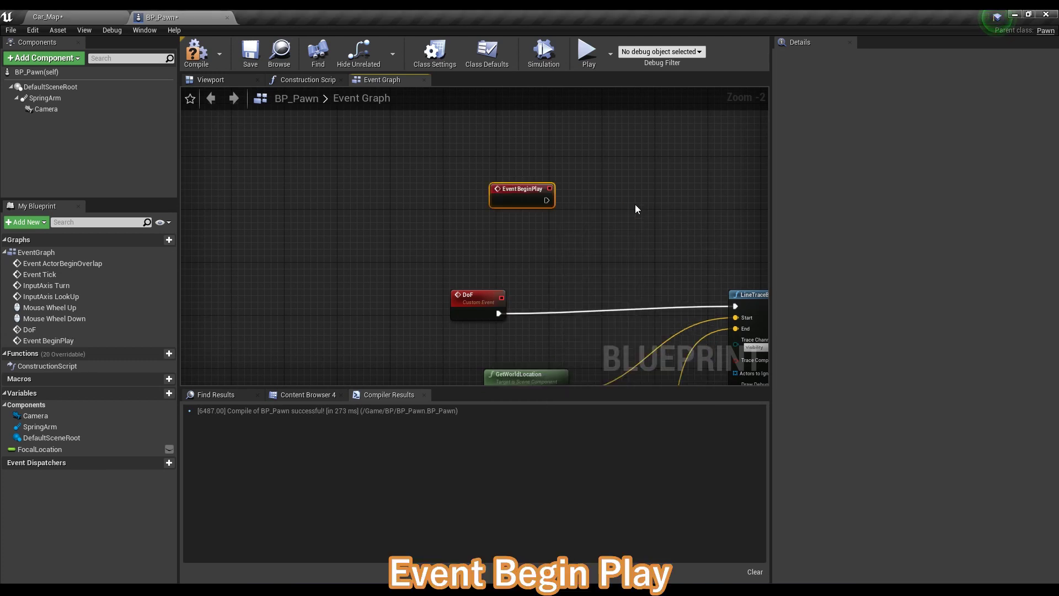
Connect a Set Timer by Function Name node to Event BeginPlay
right_drag(574, 235, 521, 229)
scroll(466, 204, up, 1)
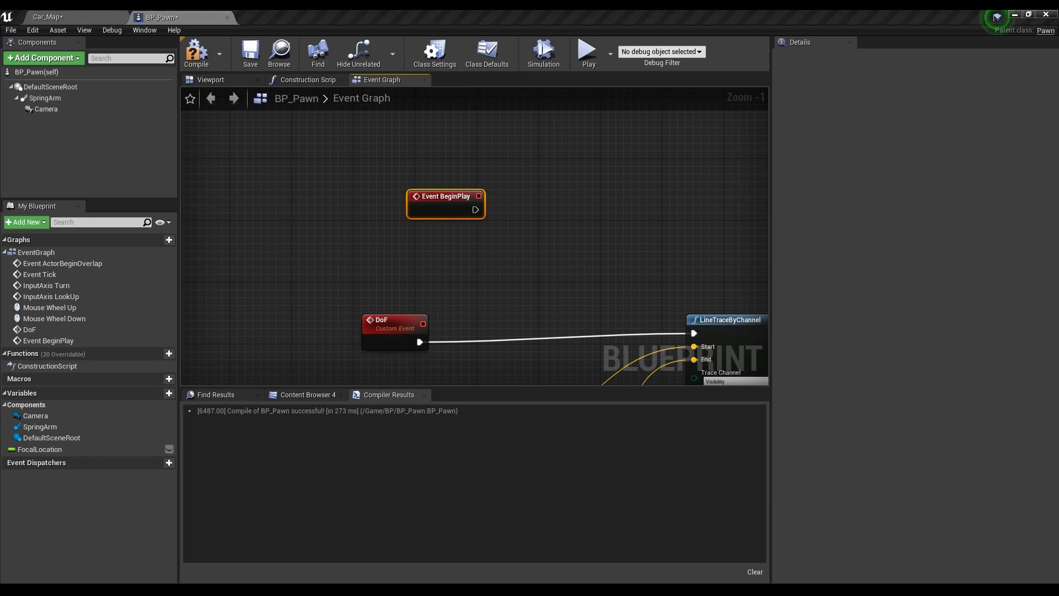
right_drag(475, 214, 420, 211)
drag(398, 212, 458, 211)
text(set)
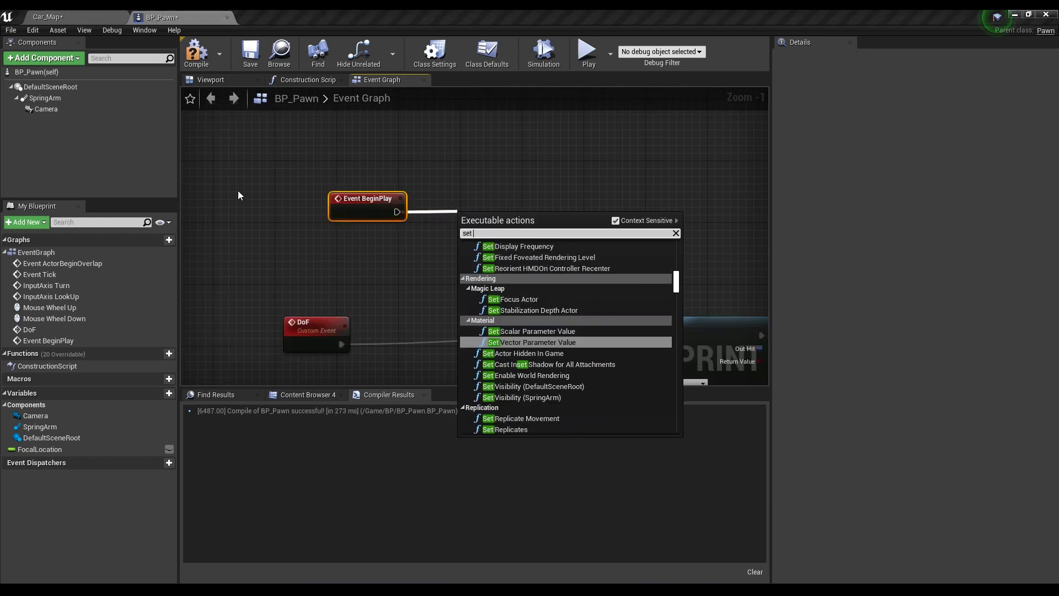
text( time)
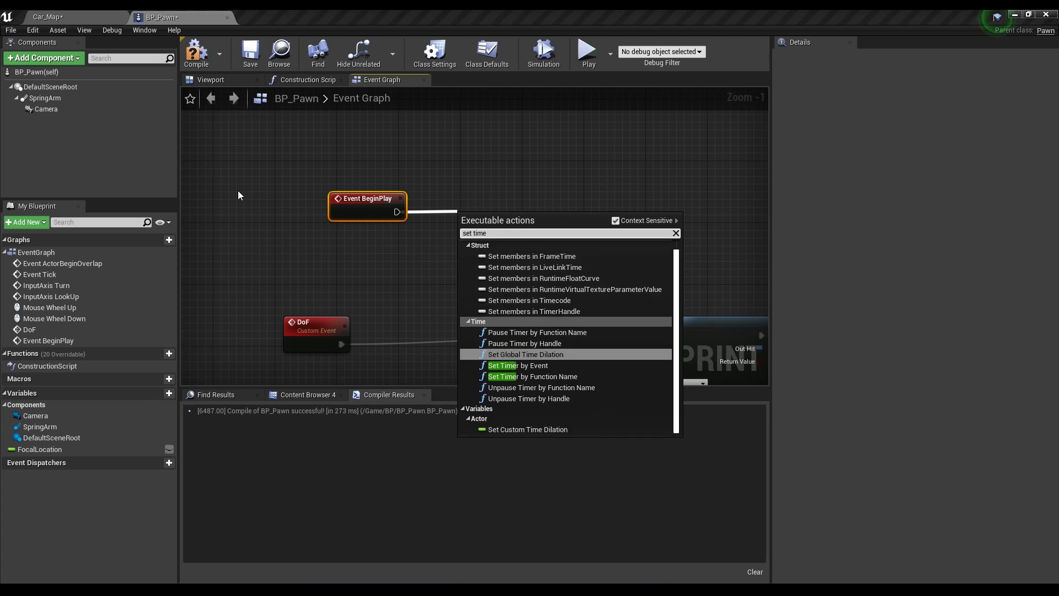
key(Down)
key(Down)
key(Return)
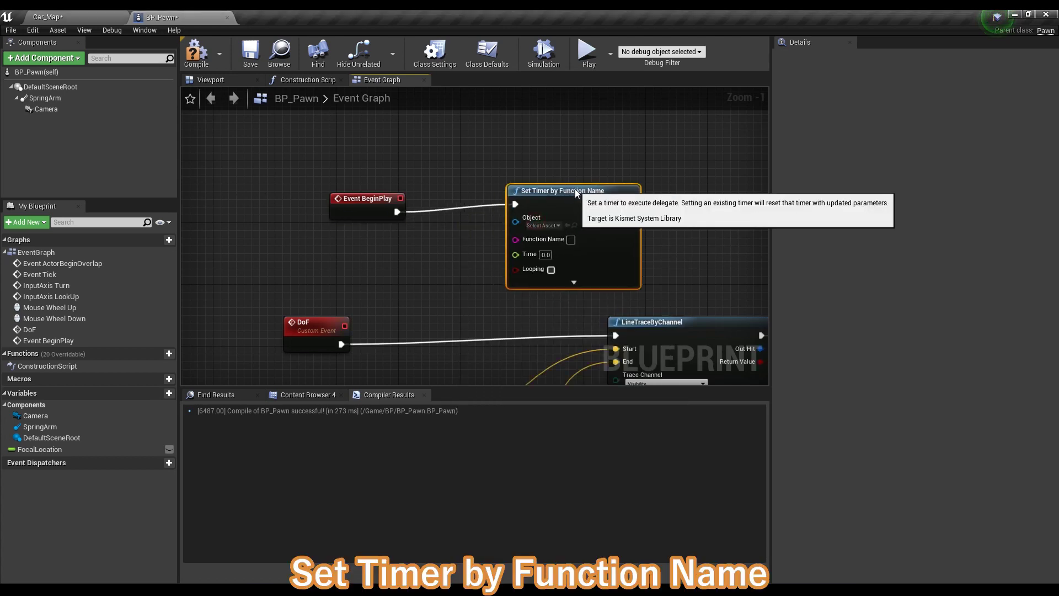
Set the timer to call DoF every 0.2 seconds, looping
scroll(576, 242, up, 1)
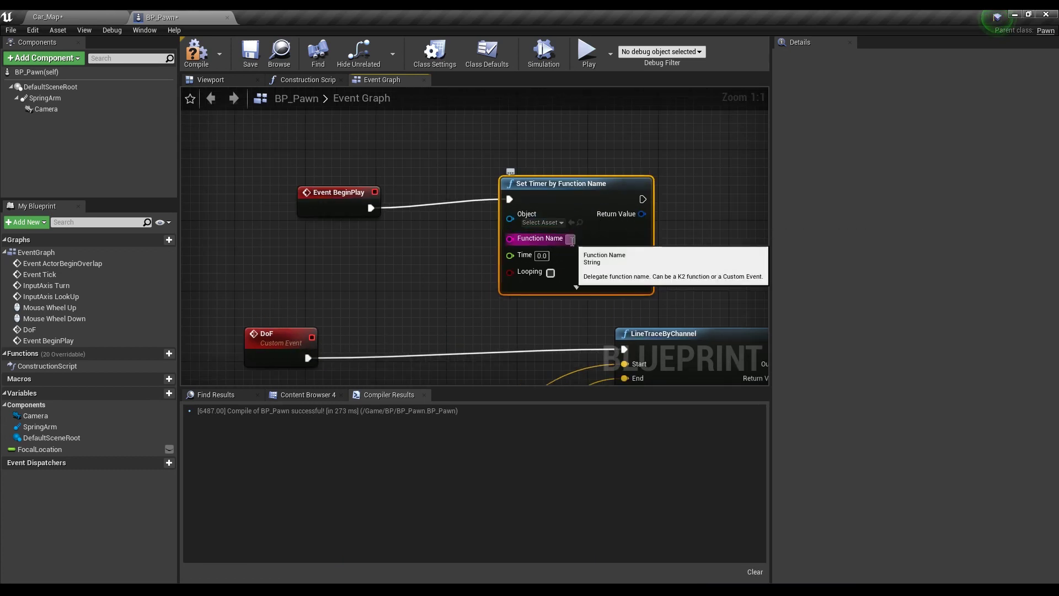
text(DoF)
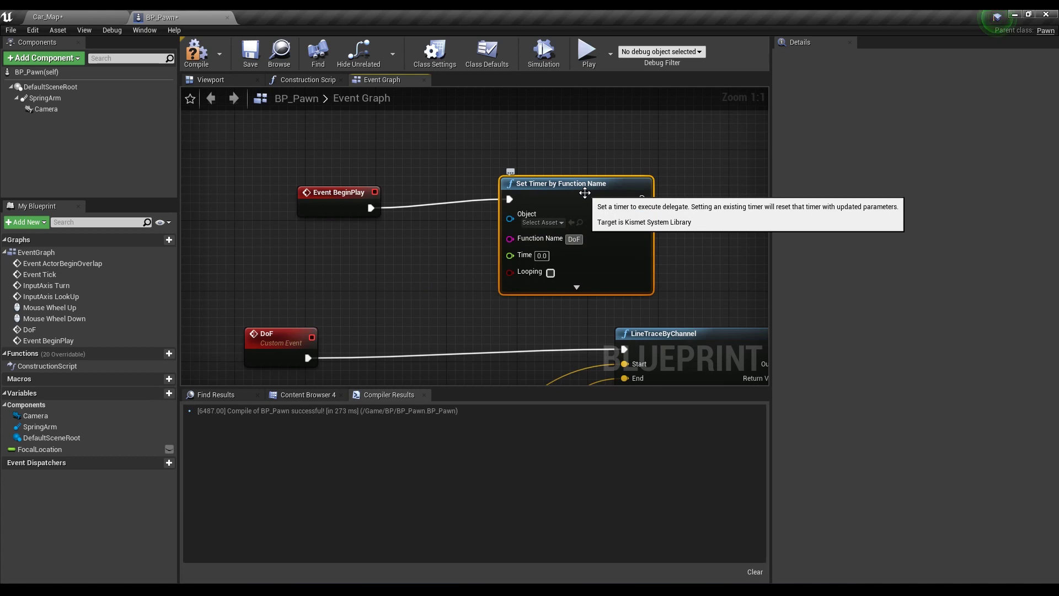
click(535, 254)
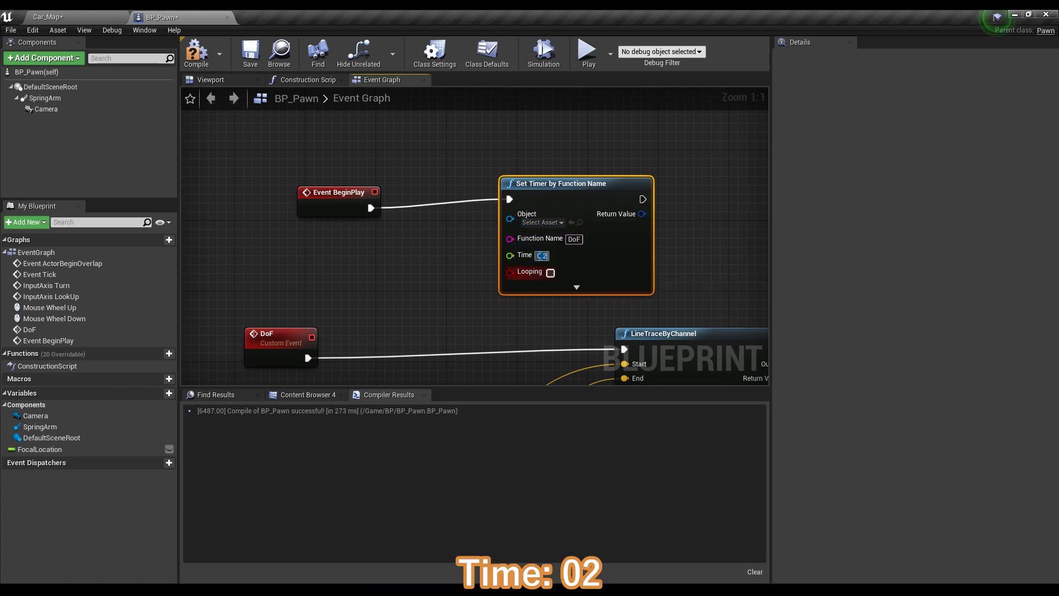
click(550, 273)
scroll(658, 258, down, 3)
scroll(658, 258, down, 3)
right_drag(548, 234, 429, 255)
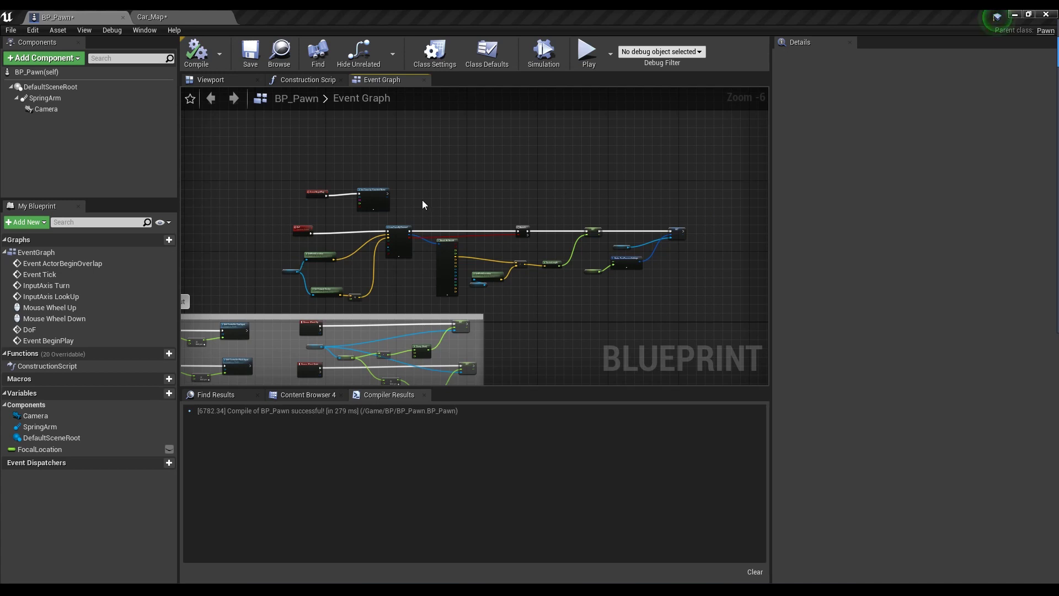
scroll(390, 231, up, 6)
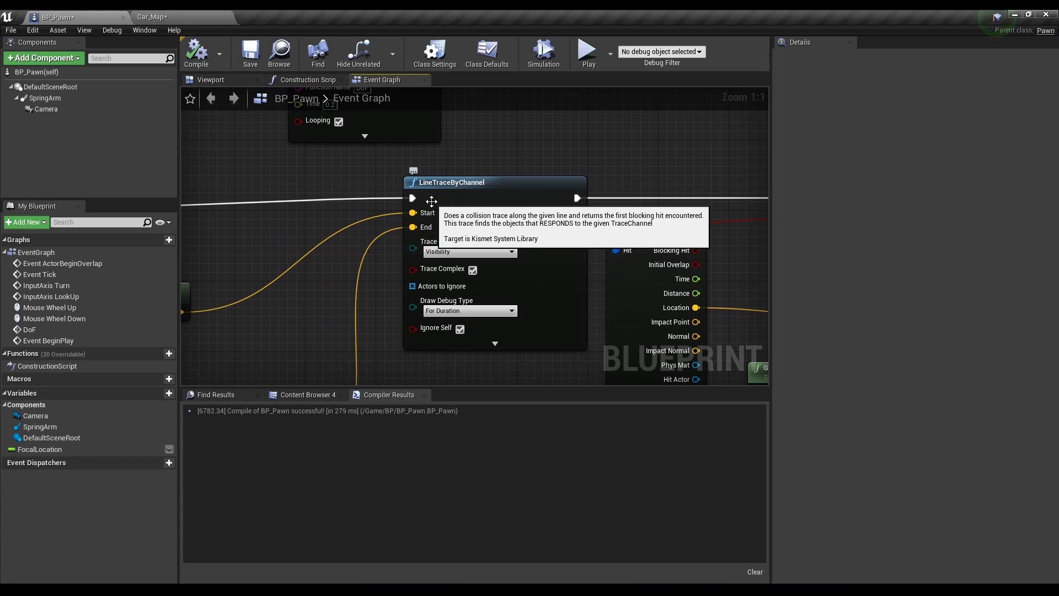
right_drag(534, 167, 513, 144)
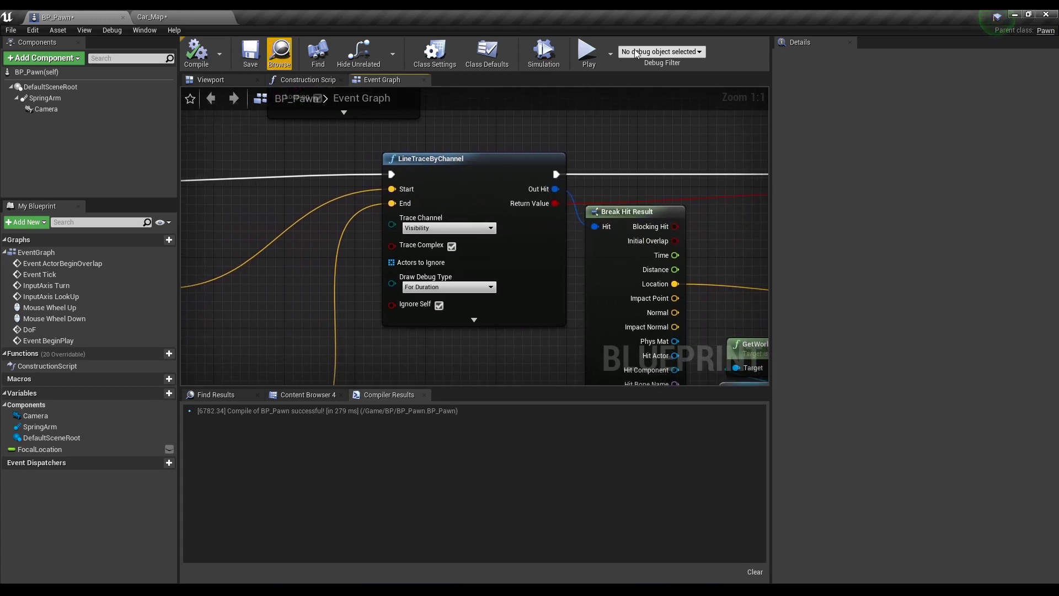
right_drag(573, 276, 567, 311)
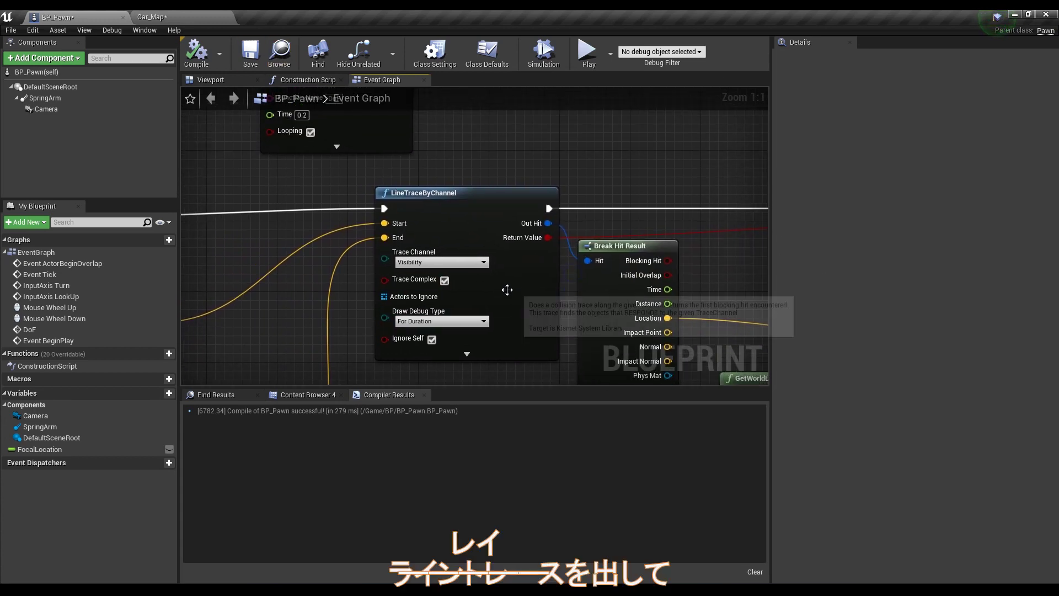
mouse_move(513, 288)
right_down()
mouse_move(567, 238)
mouse_move(452, 275)
right_up()
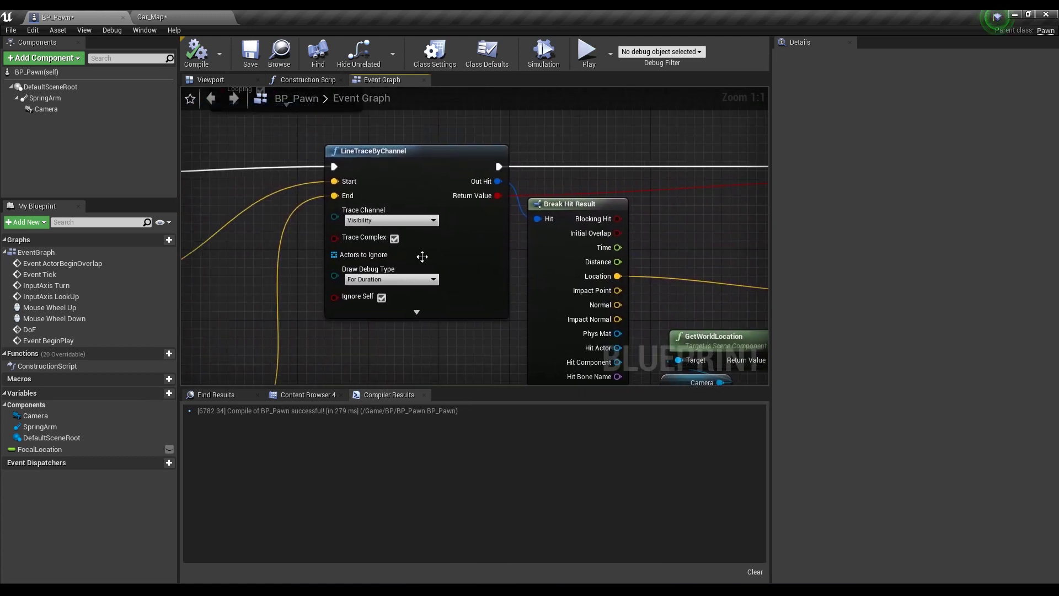
click(403, 280)
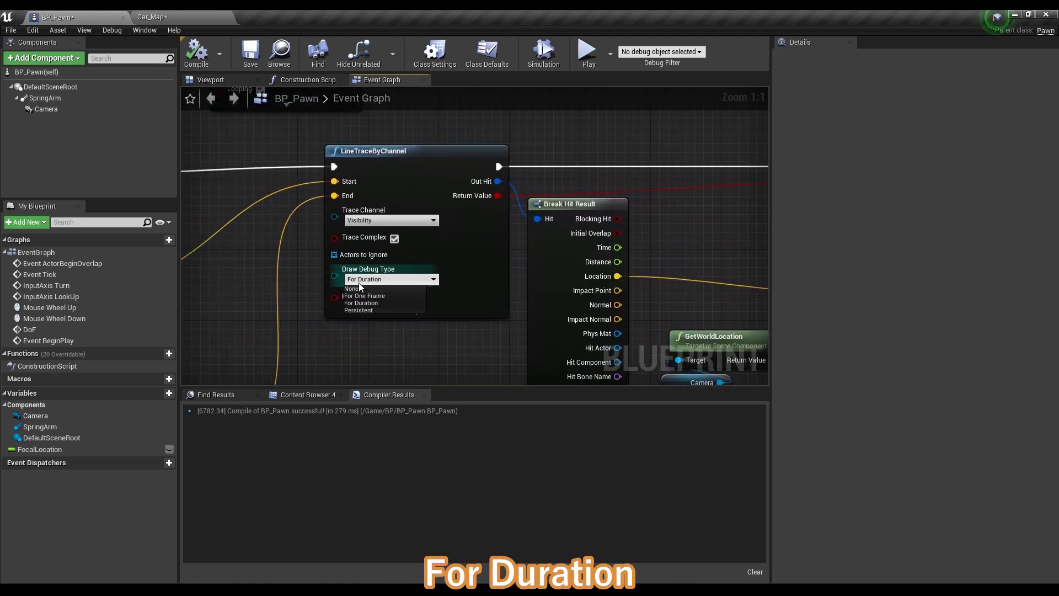
click(315, 293)
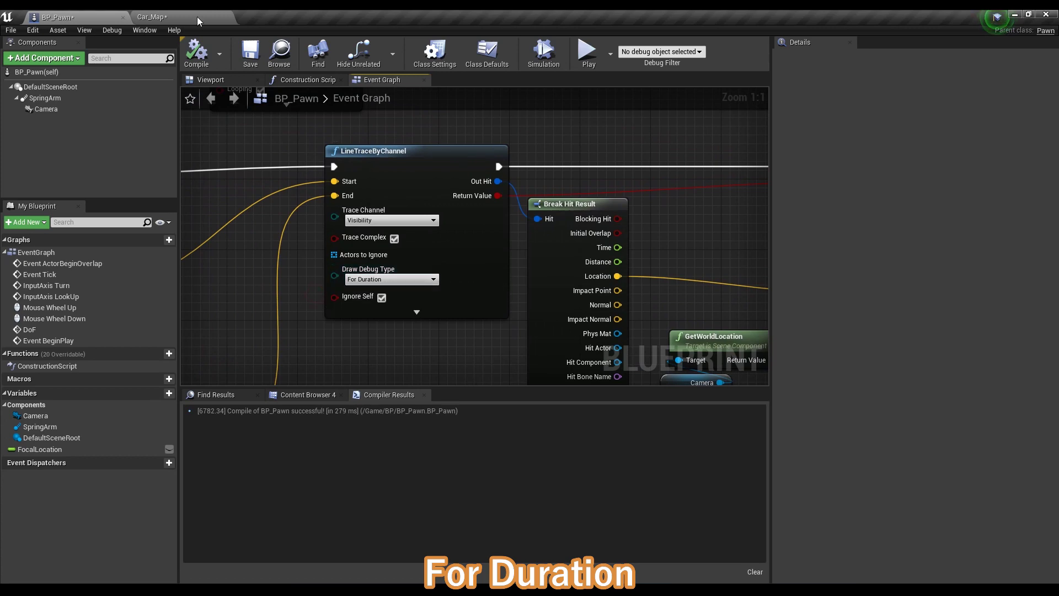
click(199, 21)
click(634, 49)
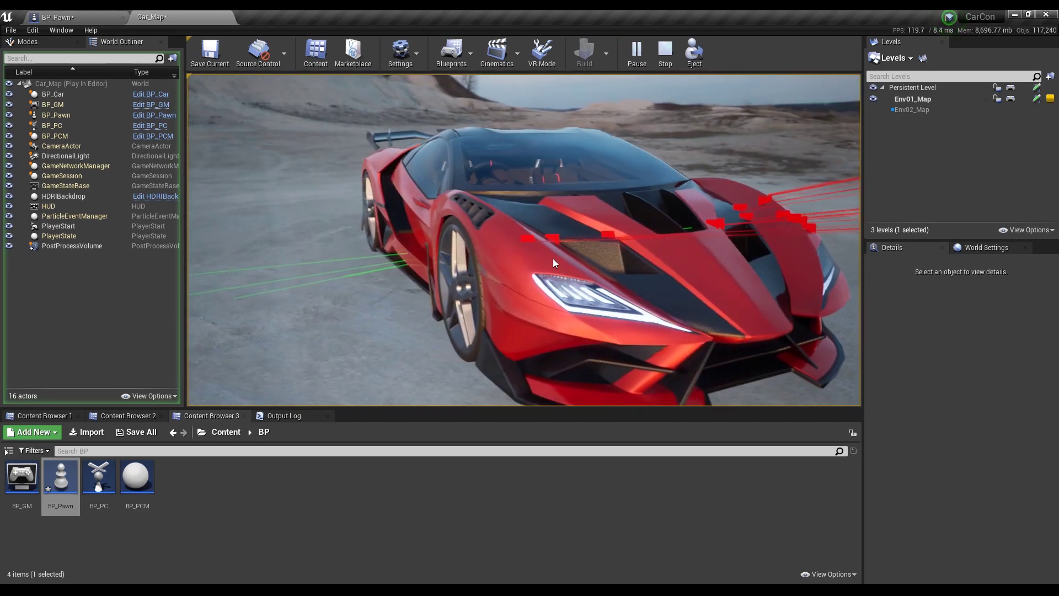
key(Escape)
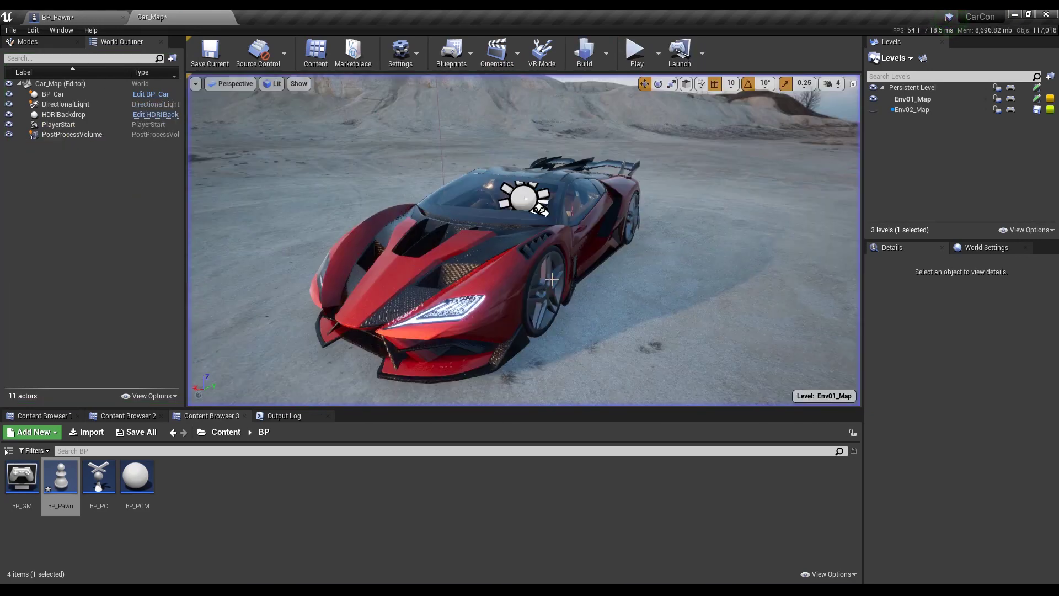
click(77, 17)
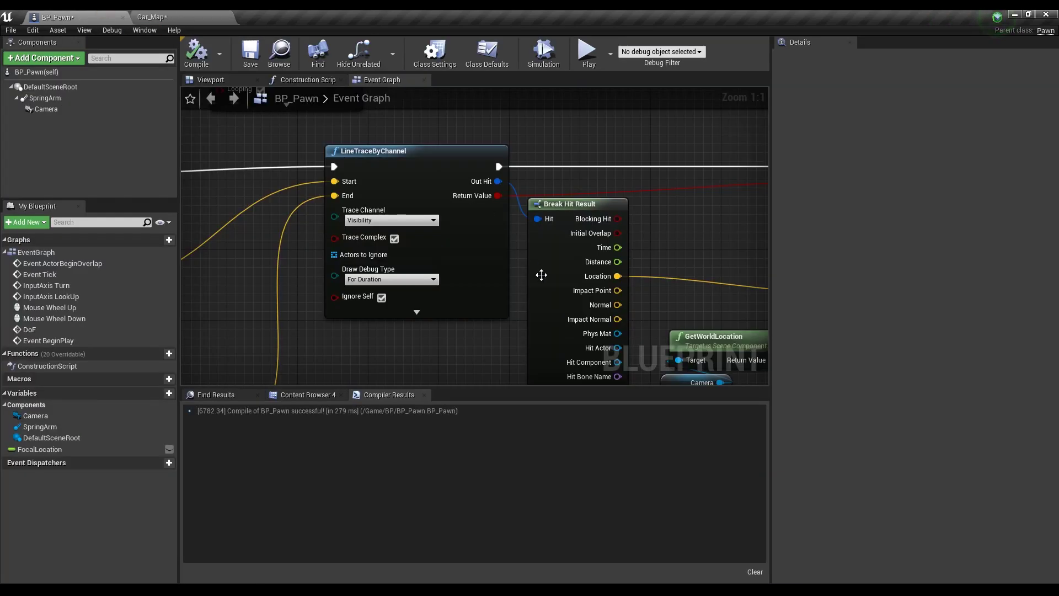
Set LineTraceByChannel's Draw Debug Type to None
click(431, 279)
click(423, 289)
scroll(588, 264, down, 1)
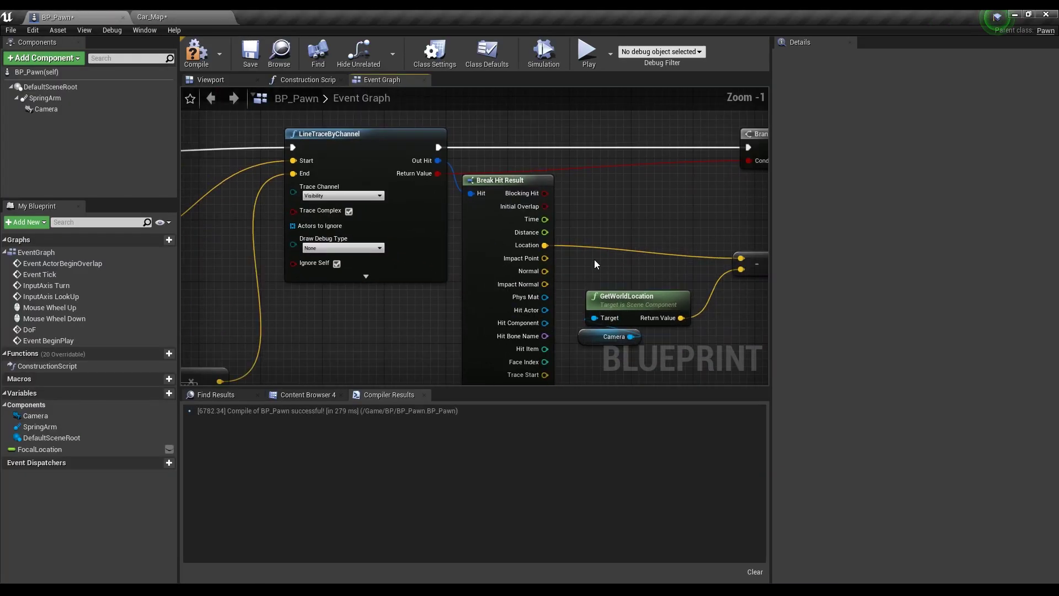
scroll(552, 256, down, 1)
Review the depth-of-field node network and recompile BP_Pawn
right_drag(510, 253, 419, 234)
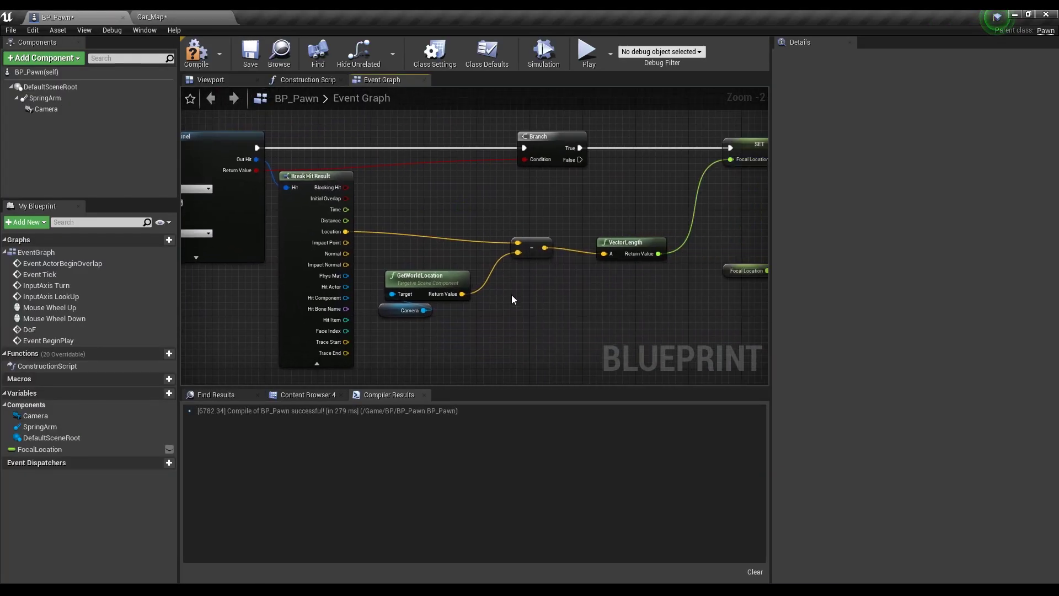
mouse_move(682, 195)
right_down()
mouse_move(591, 230)
mouse_move(439, 227)
right_up()
scroll(485, 227, up, 1)
scroll(572, 237, down, 1)
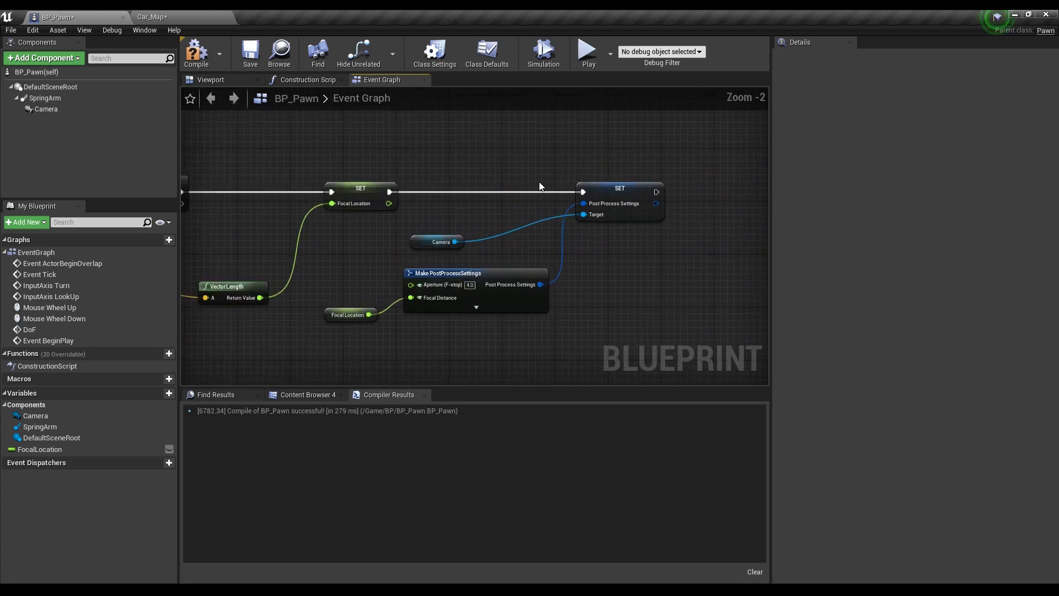
right_drag(492, 263, 483, 240)
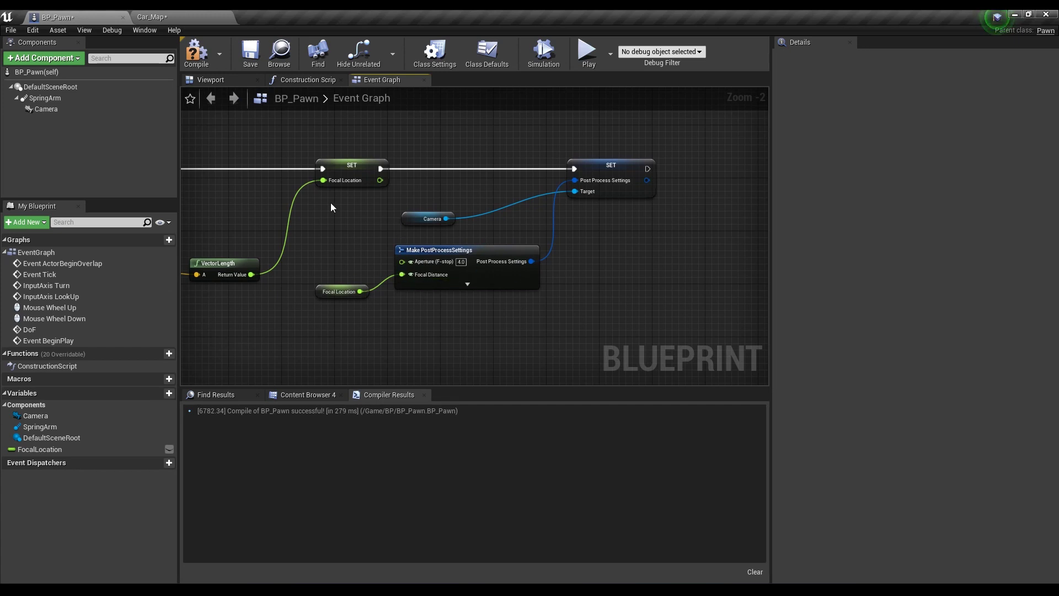
scroll(329, 203, down, 4)
right_drag(310, 213, 548, 222)
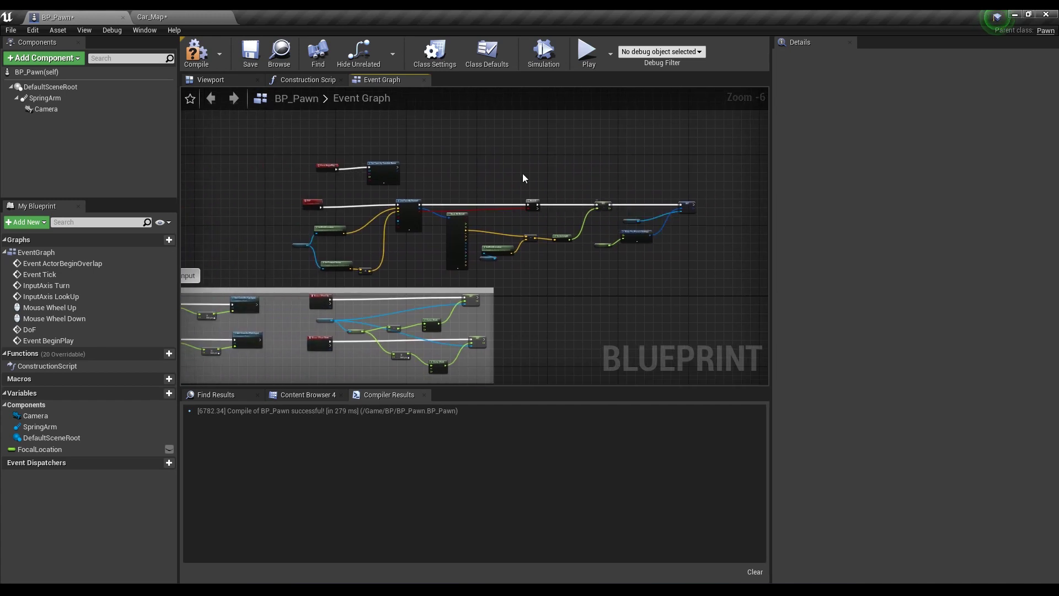
click(196, 52)
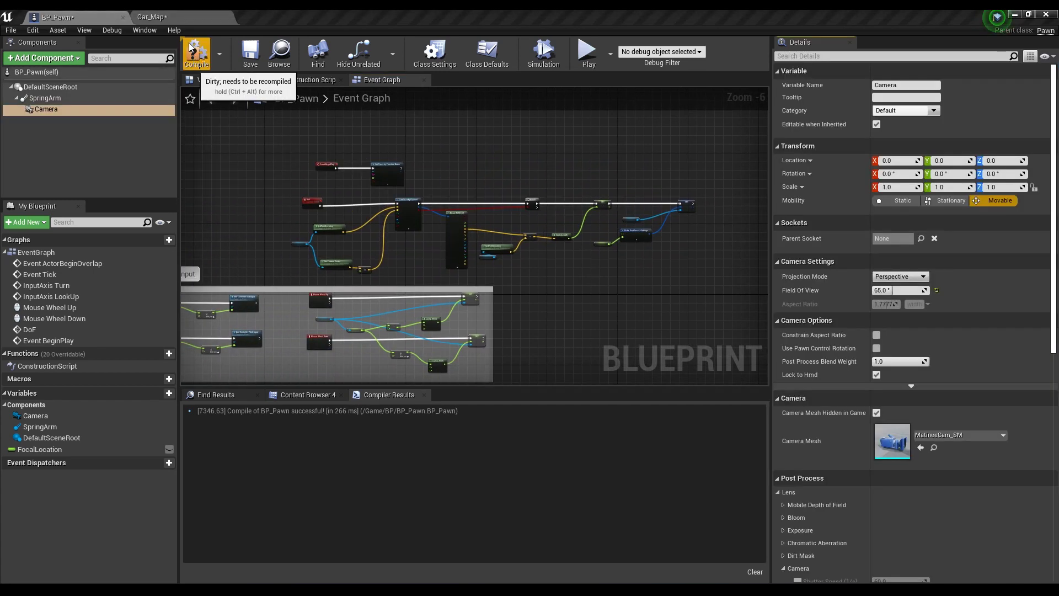
Play-test Car_Map to check the auto-focus, then stop the session
click(182, 15)
click(636, 50)
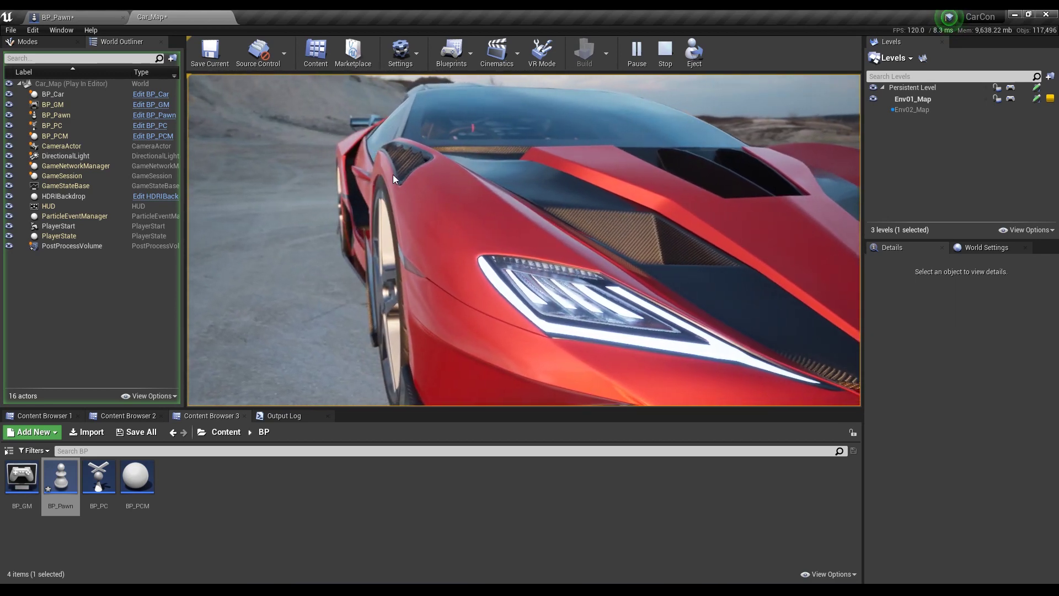
key(Escape)
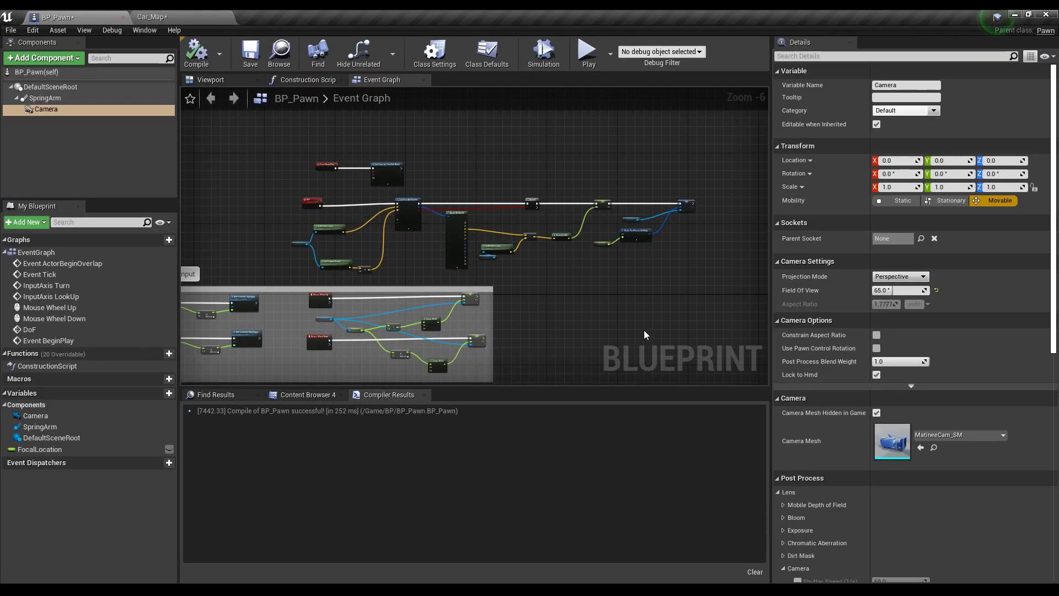
Set the Camera component's Field Of View to 45 and play Car_Map again
scroll(683, 224, up, 7)
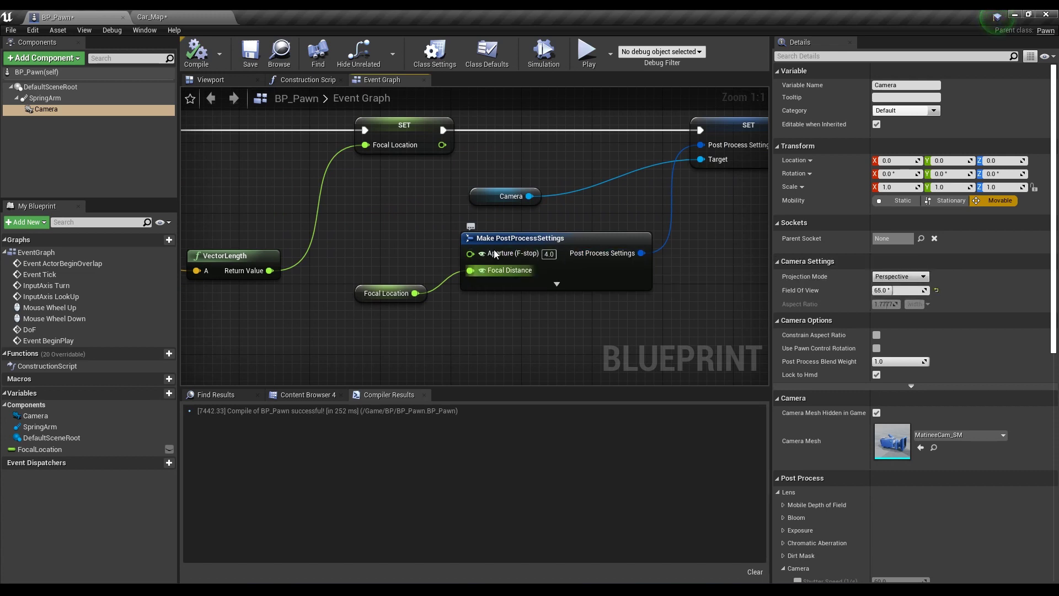
click(113, 98)
click(117, 111)
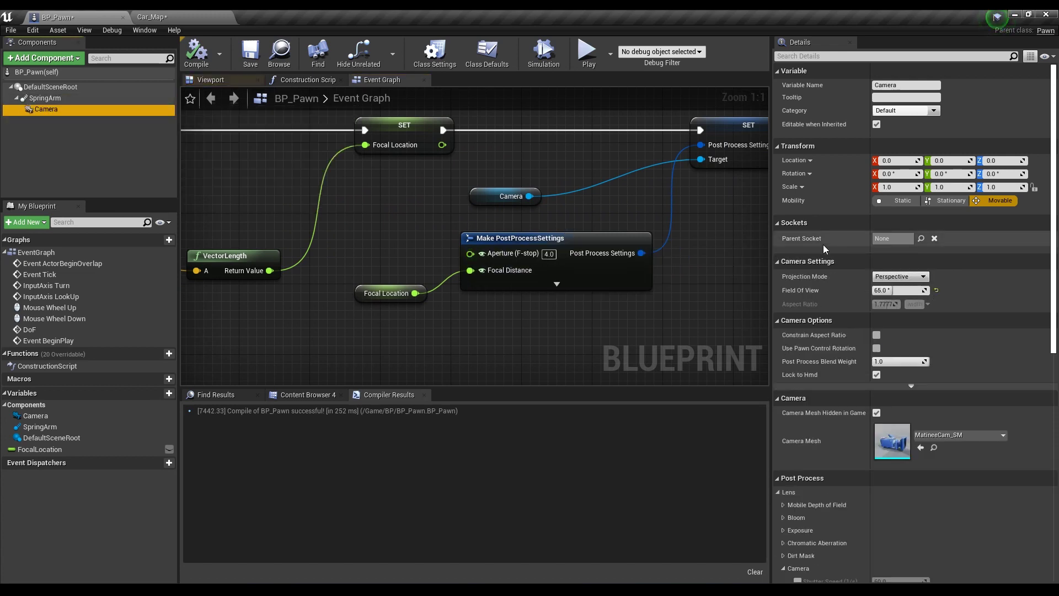
click(896, 291)
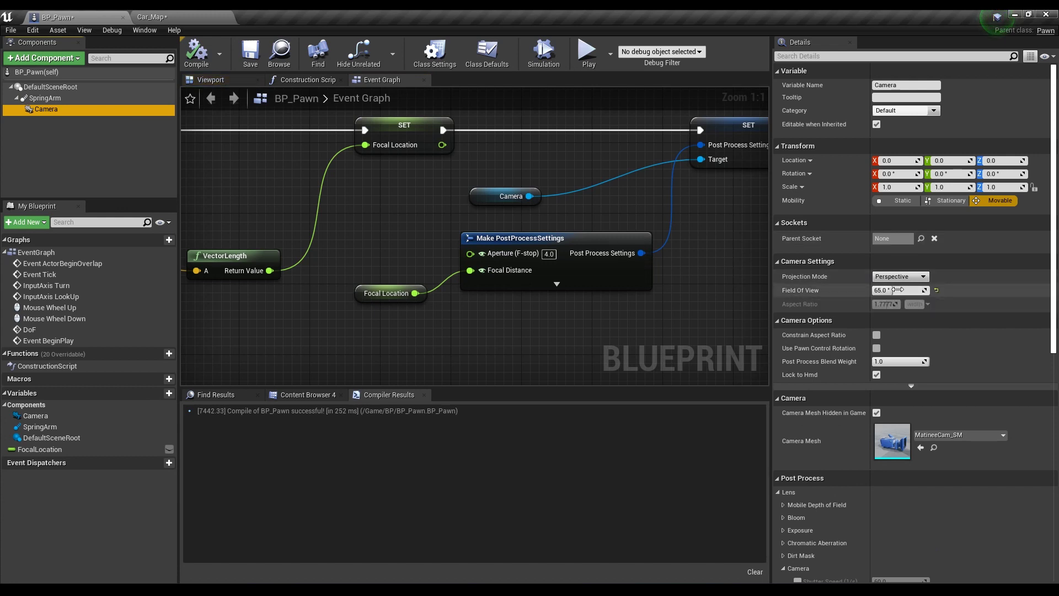
text(45)
key(Return)
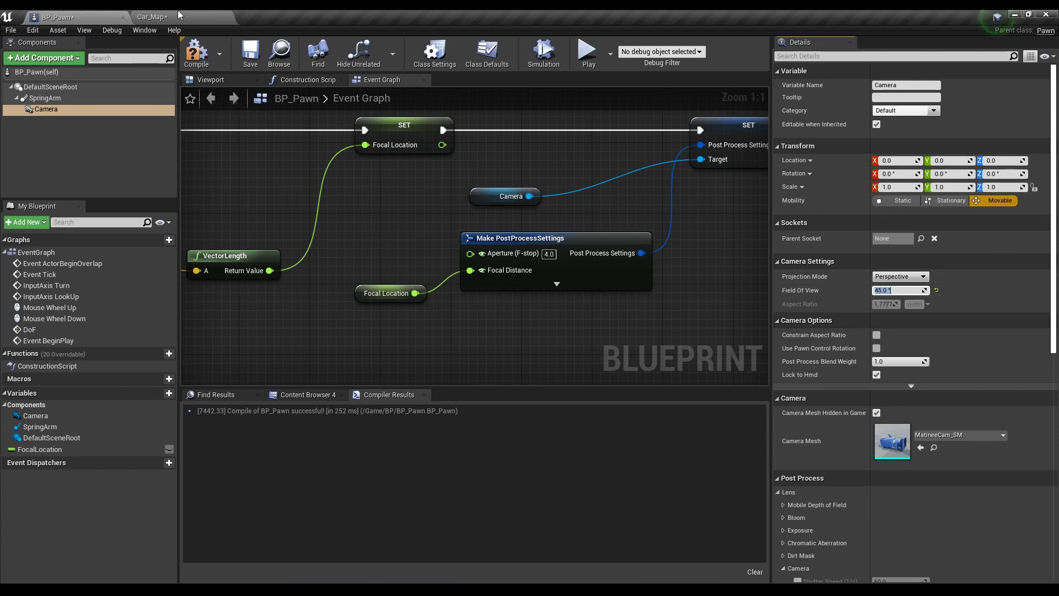
click(176, 16)
click(632, 50)
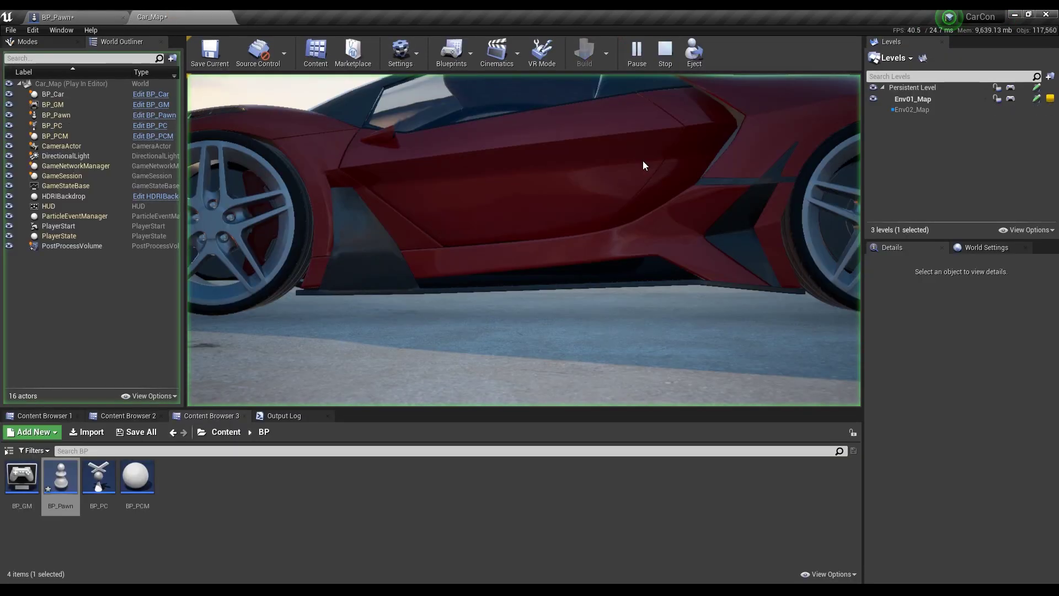